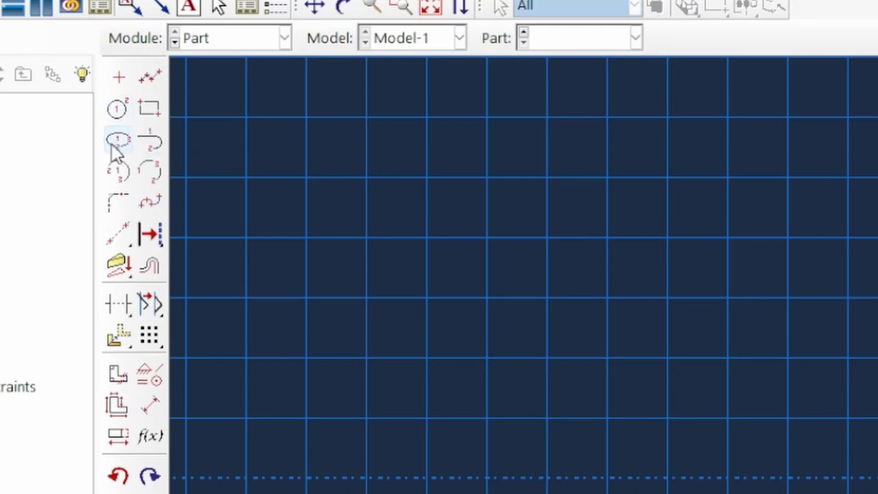
Step: Sketch an ellipse centred at 0,0 with its perimeter points at 3,0 and 0,1.54
{"action": "type", "text": "0,0"}
{"action": "key", "text": "Return"}
{"action": "type", "text": "3,0"}
{"action": "key", "text": "Return"}
{"action": "type", "text": "0,1.54"}
{"action": "key", "text": "Return"}
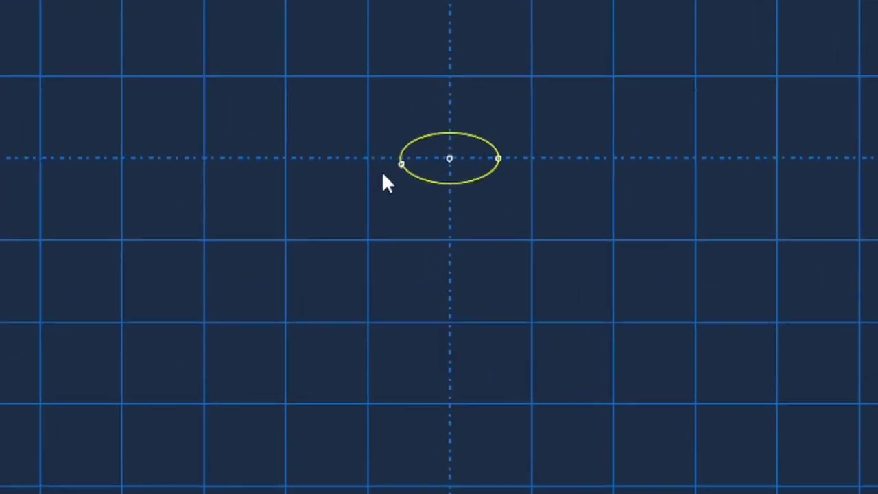
Step: Finish the ellipse sketch and extrude it to a depth of 72 as the Weft part
{"action": "right_click", "coordinate": [360, 221]}
{"action": "left_click", "coordinate": [409, 353]}
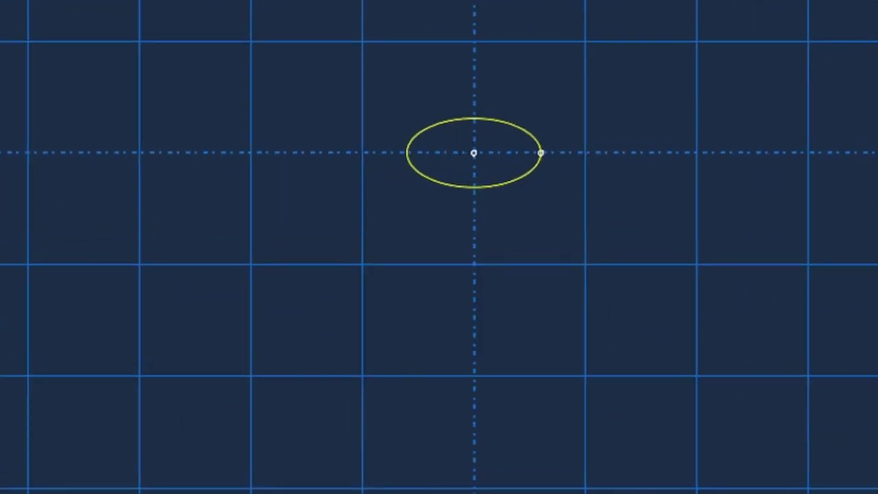
{"action": "left_click", "coordinate": [343, 416]}
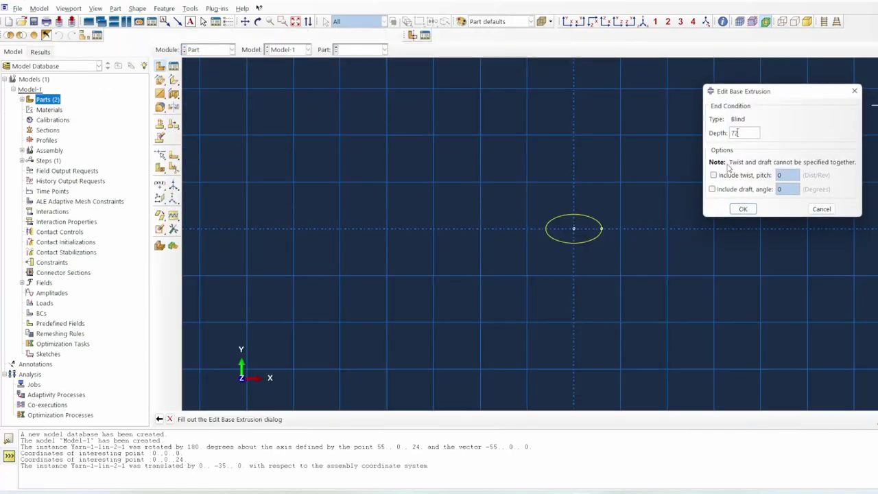
{"action": "key", "text": "Return"}
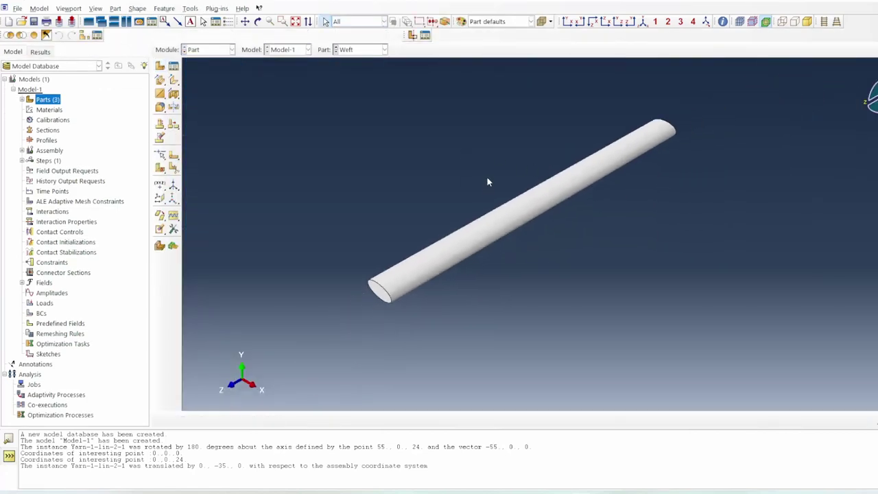
Step: Switch to the Assembly module and show the yarns in the Y-Z side view with perspective turned off
{"action": "left_click", "coordinate": [206, 50]}
{"action": "left_click", "coordinate": [209, 81]}
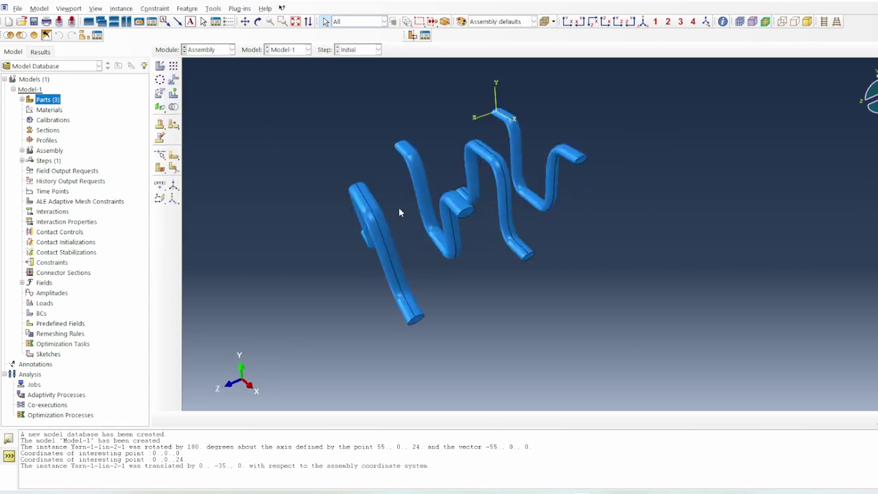
{"action": "left_click", "coordinate": [567, 22]}
{"action": "left_click", "coordinate": [580, 22]}
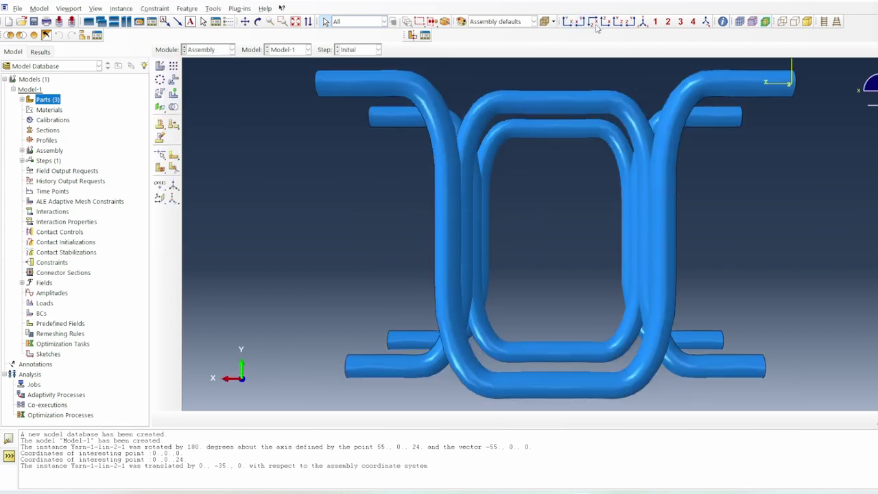
{"action": "left_click", "coordinate": [592, 22]}
{"action": "left_click", "coordinate": [630, 22]}
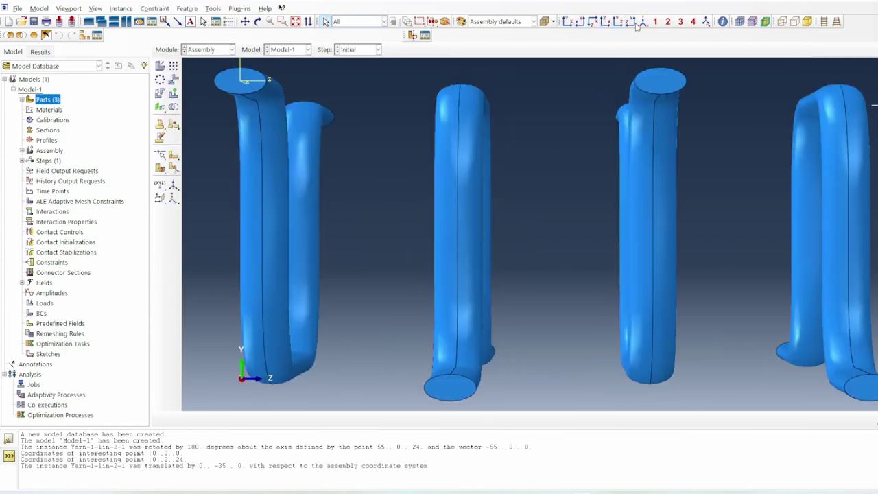
{"action": "left_click", "coordinate": [822, 24]}
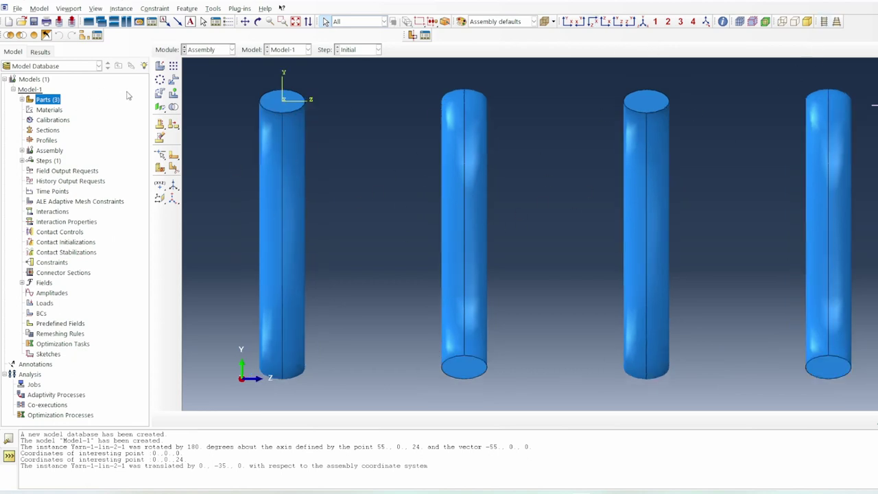
Step: Add a dependent instance of the Weft part to the assembly
{"action": "left_click", "coordinate": [159, 66]}
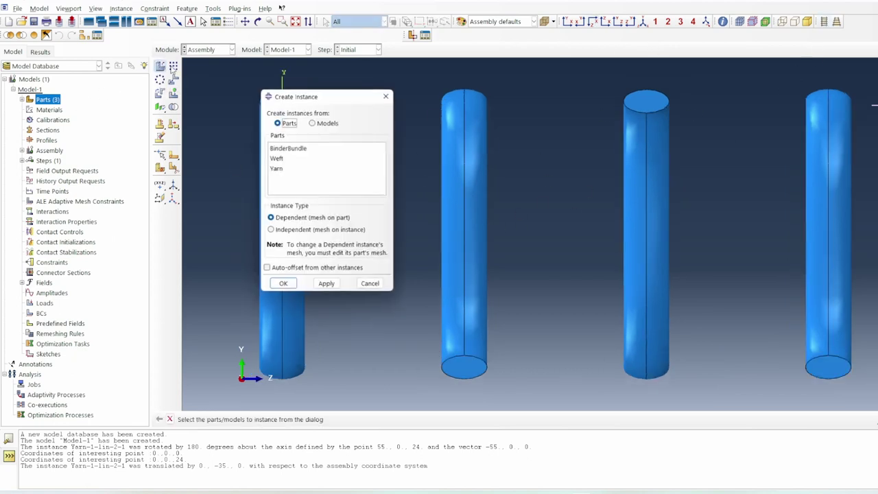
{"action": "left_click", "coordinate": [278, 158]}
{"action": "left_click", "coordinate": [283, 284]}
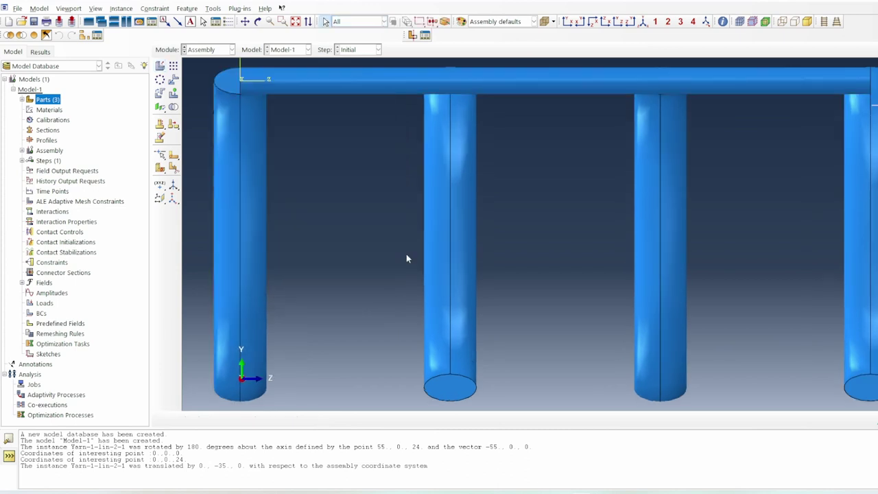
Step: Show the assembly in the X-Y front view and colour it by part instances
{"action": "left_click", "coordinate": [569, 21]}
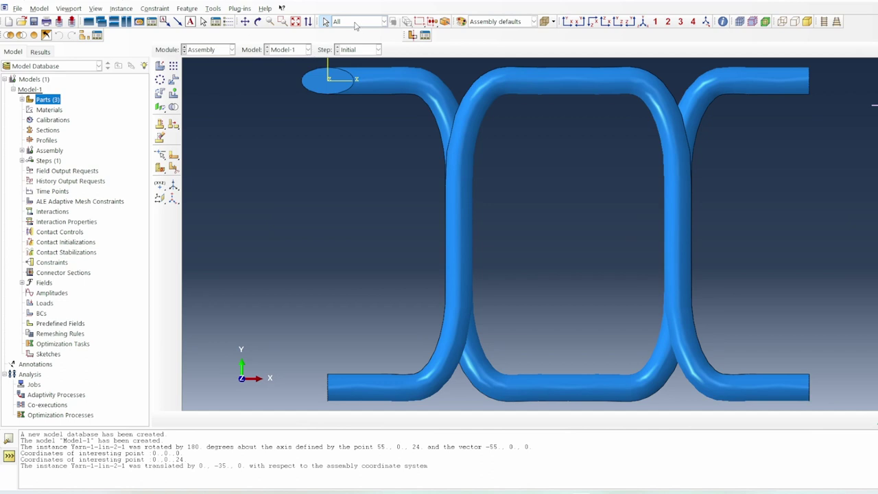
{"action": "left_click", "coordinate": [494, 21]}
{"action": "left_click", "coordinate": [495, 54]}
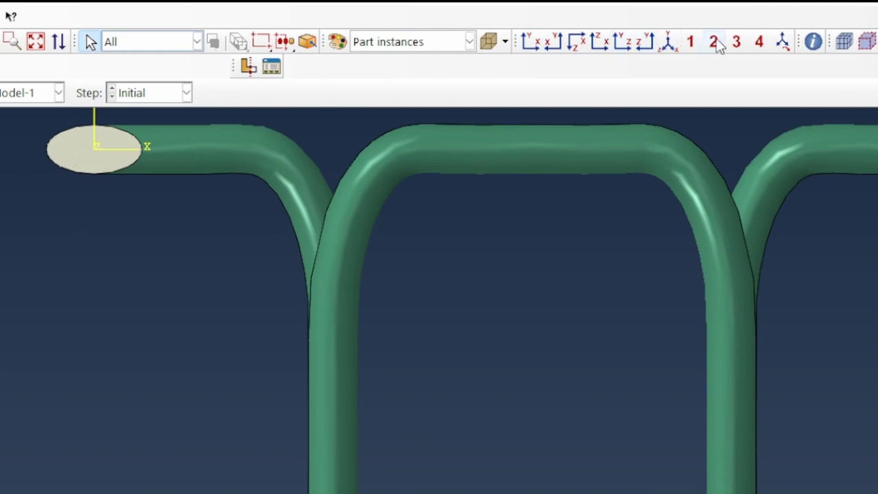
Step: Query the coordinates of the centre point on the weft yarn's front end face and copy them
{"action": "left_click", "coordinate": [813, 41]}
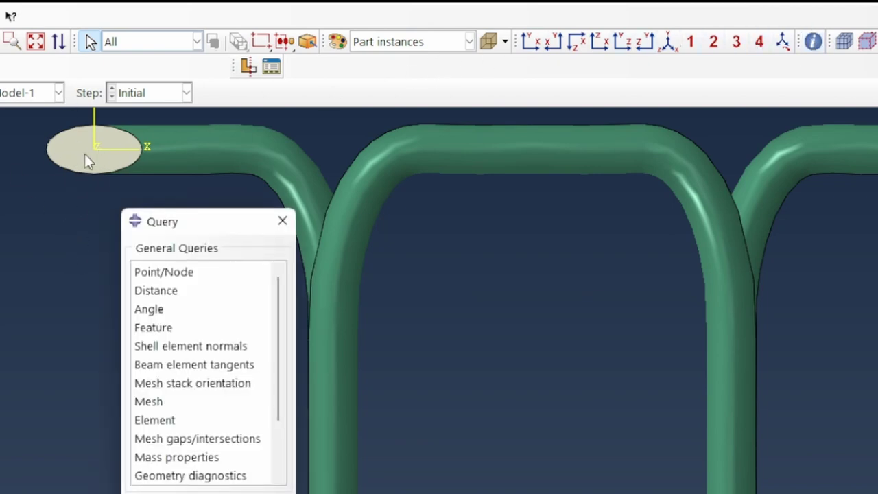
{"action": "left_click", "coordinate": [164, 272]}
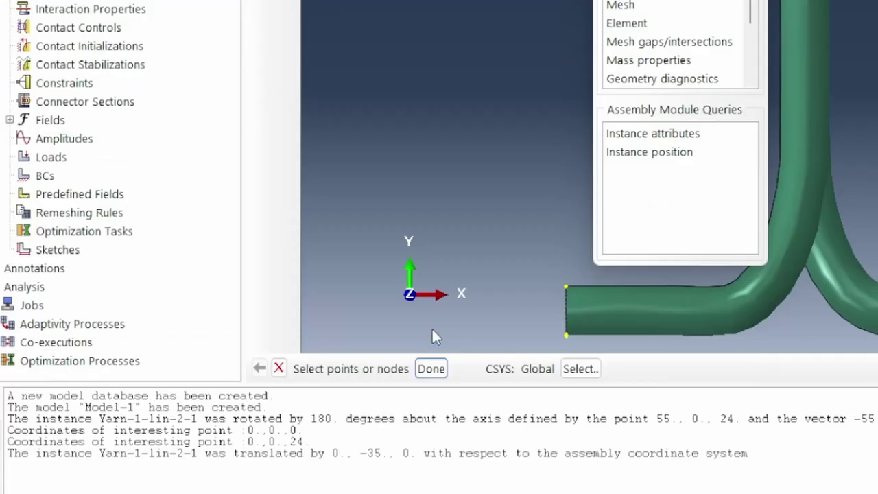
{"action": "left_click", "coordinate": [430, 368]}
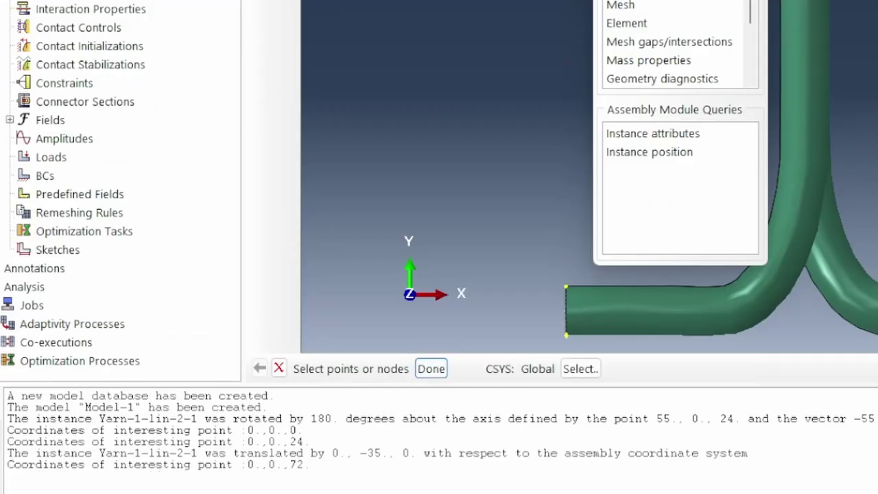
{"action": "left_click_drag", "start_coordinate": [304, 466], "coordinate": [246, 464]}
{"action": "key", "text": "ctrl+c"}
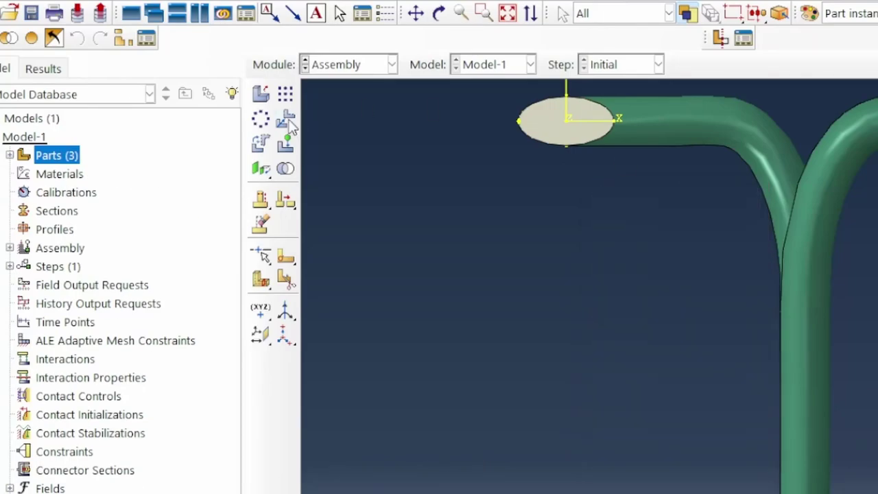
Step: Translate the weft instance using start point 0,0,72 and end point 0,-4,72
{"action": "left_click", "coordinate": [286, 122]}
{"action": "left_click", "coordinate": [528, 120]}
{"action": "left_click", "coordinate": [474, 493]}
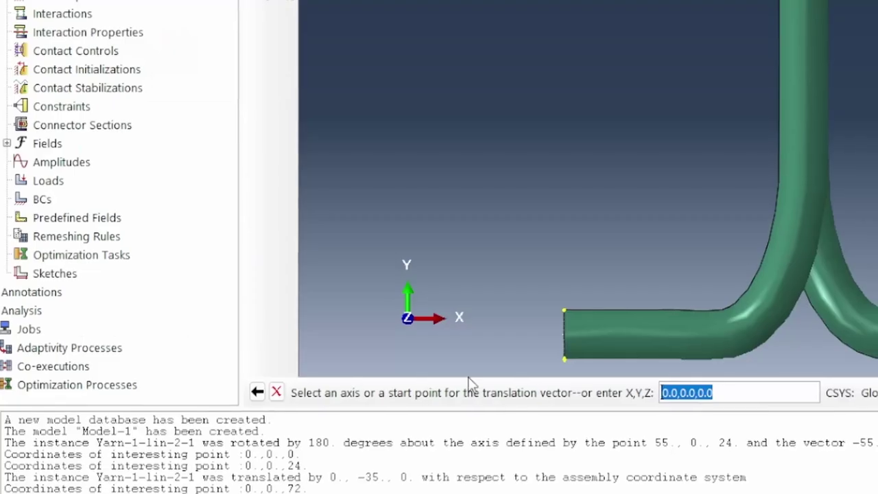
{"action": "key", "text": "ctrl+v"}
{"action": "key", "text": "Return"}
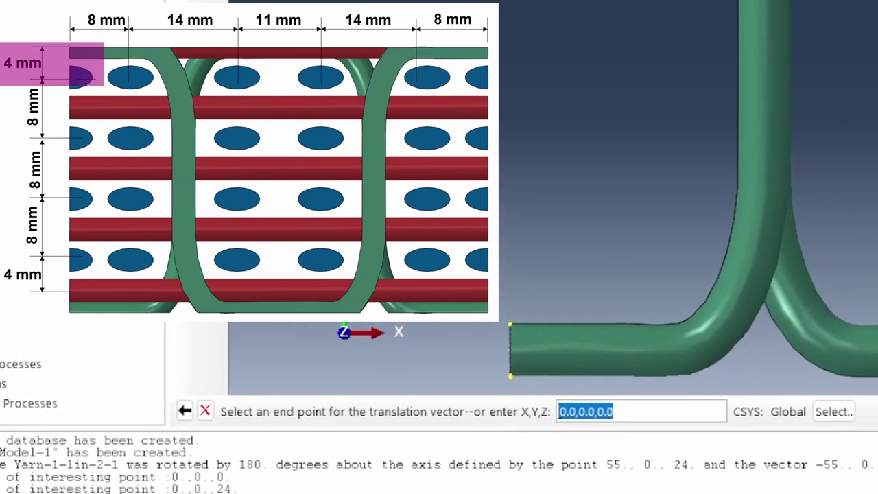
{"action": "key", "text": "ctrl+v"}
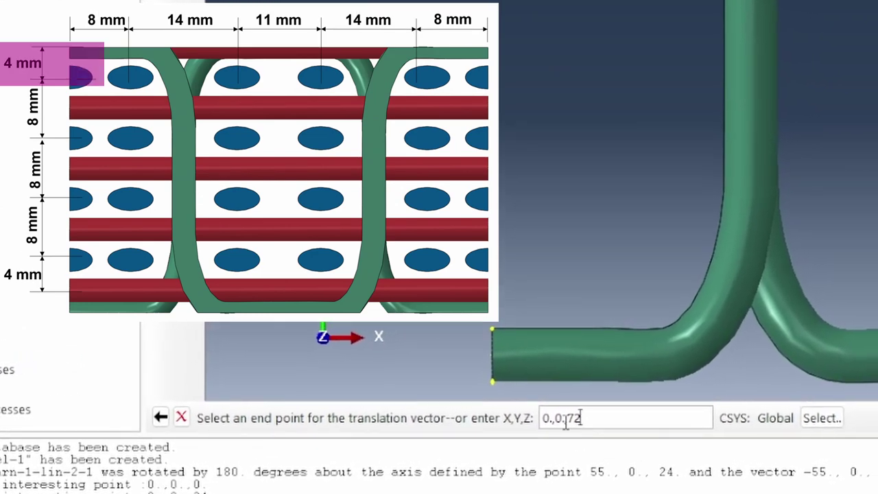
{"action": "double_click", "coordinate": [556, 419]}
{"action": "type", "text": "4"}
{"action": "key", "text": "Return"}
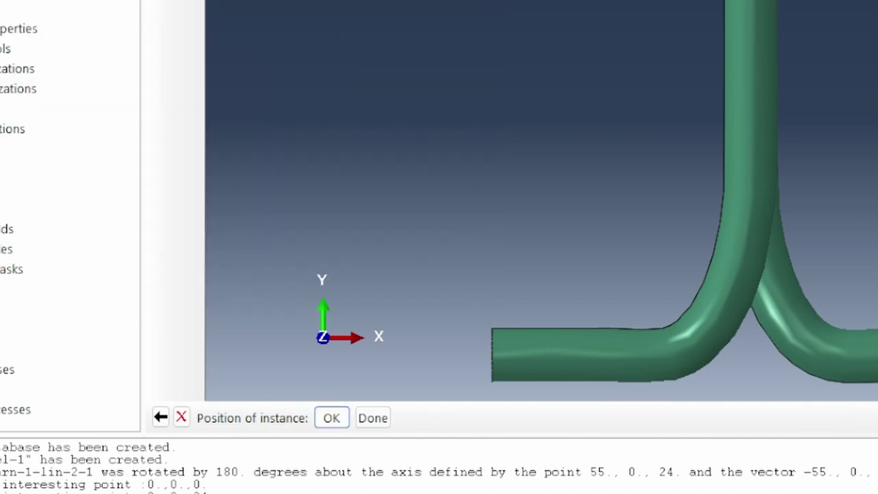
{"action": "left_click", "coordinate": [336, 419]}
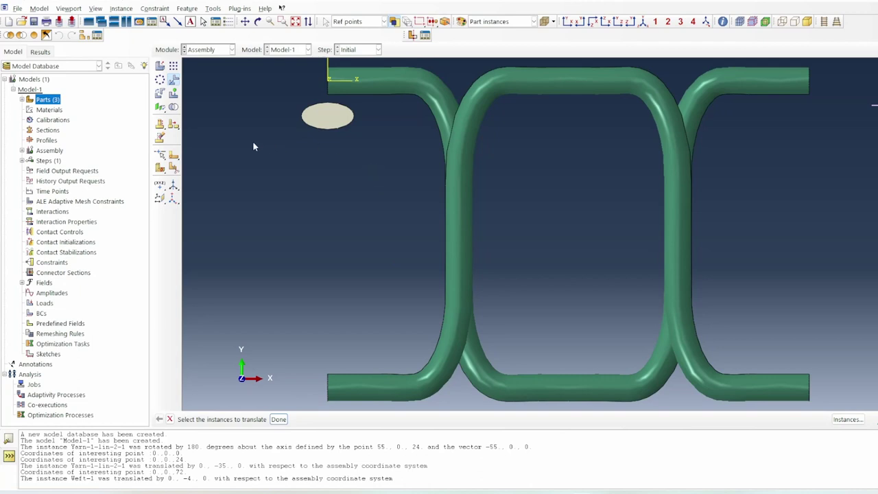
Step: Create a linear pattern of the weft instance with 2 copies at offset 8 in direction 1 and number 1 in direction 2
{"action": "left_click", "coordinate": [172, 74]}
{"action": "left_click", "coordinate": [332, 115]}
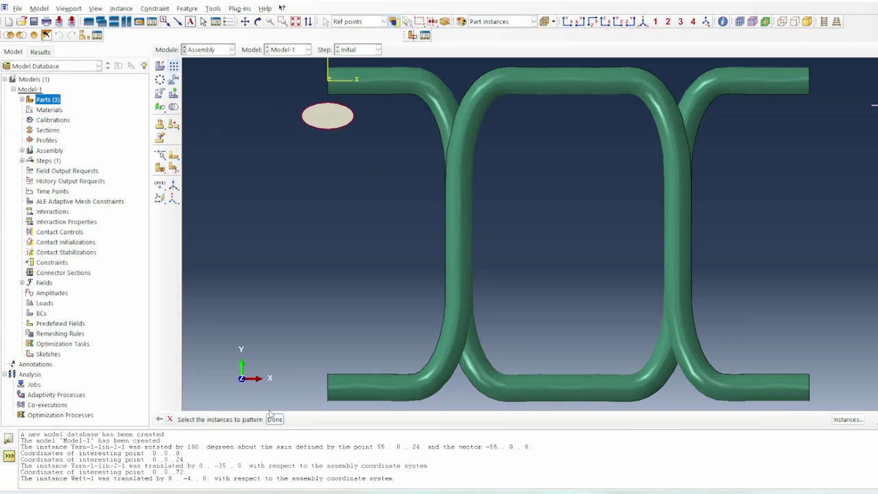
{"action": "left_click", "coordinate": [277, 419]}
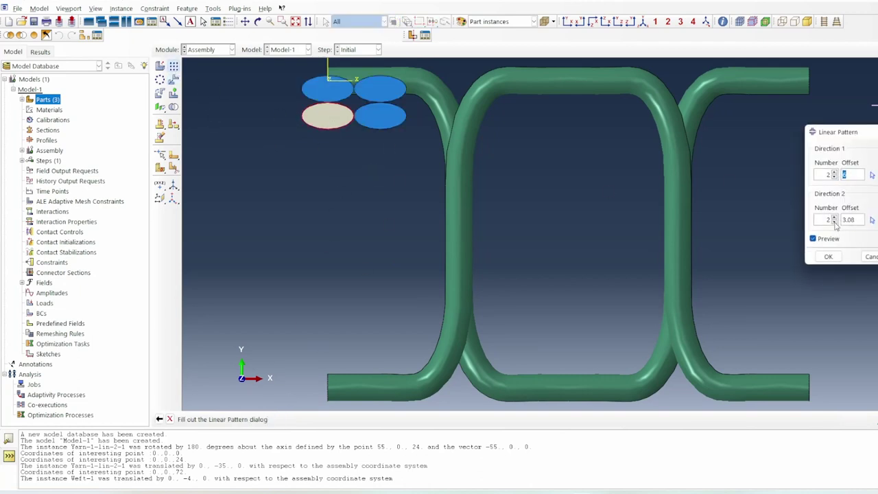
{"action": "left_click", "coordinate": [834, 222]}
{"action": "left_click_drag", "start_coordinate": [842, 133], "coordinate": [381, 165]}
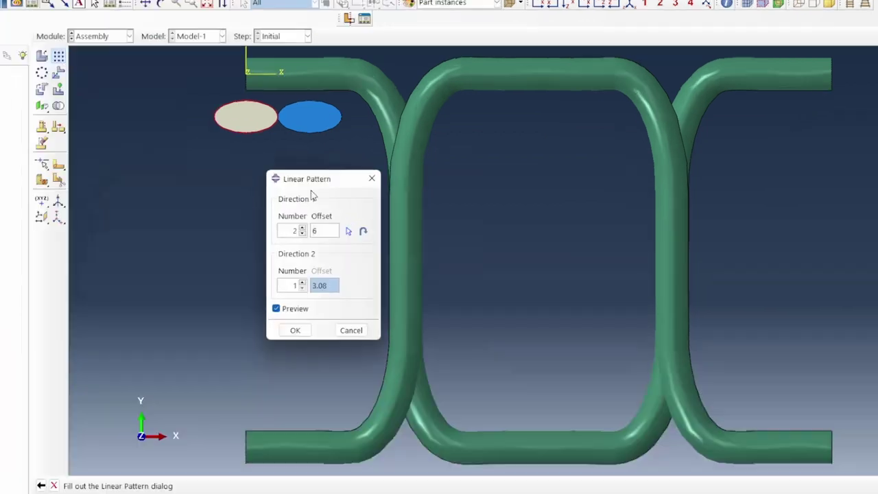
{"action": "double_click", "coordinate": [381, 210]}
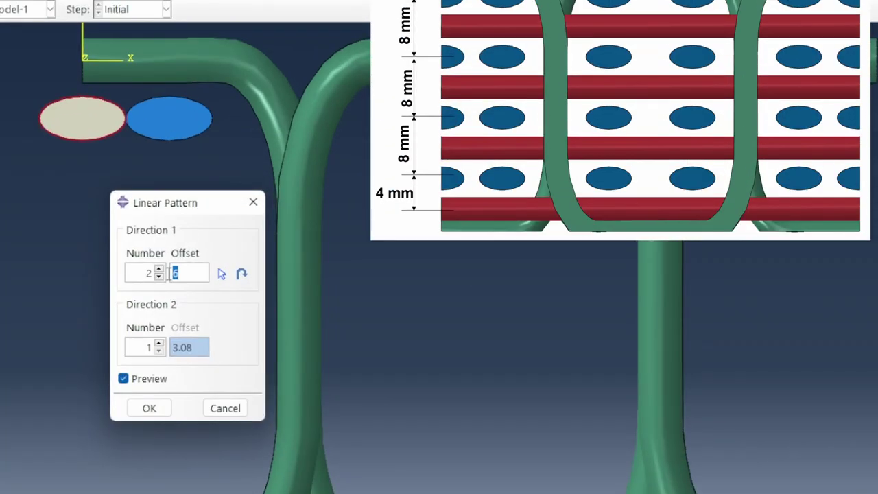
{"action": "type", "text": "8"}
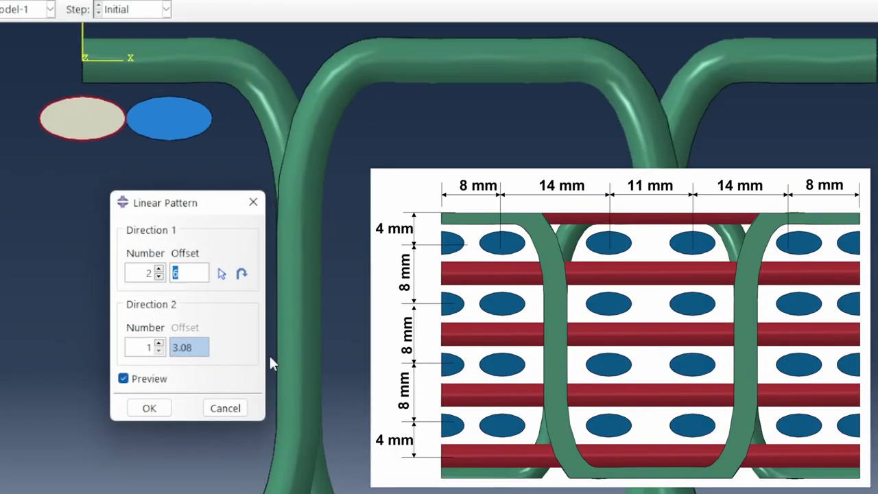
{"action": "left_click", "coordinate": [149, 409]}
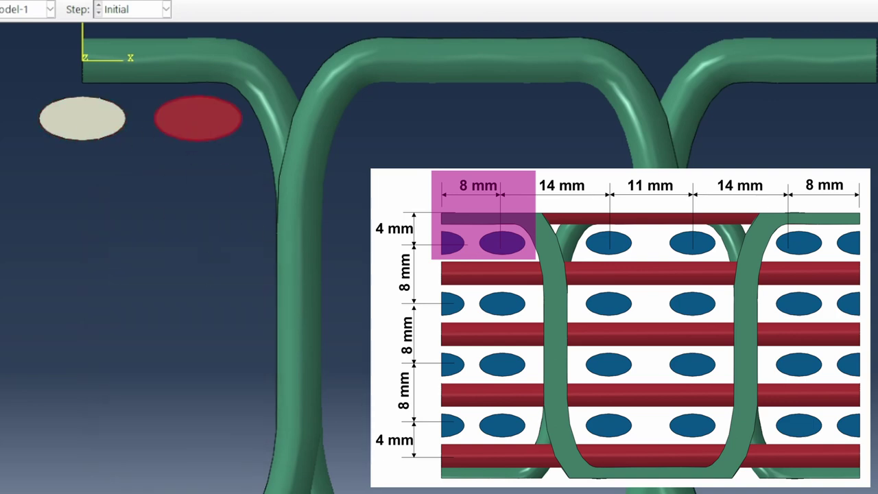
Step: Pattern the second weft yarn with number 2 and offset 14 in direction 1 only, and select the resulting yarn for patterning
{"action": "left_click", "coordinate": [158, 350]}
{"action": "double_click", "coordinate": [179, 274]}
{"action": "type", "text": "14"}
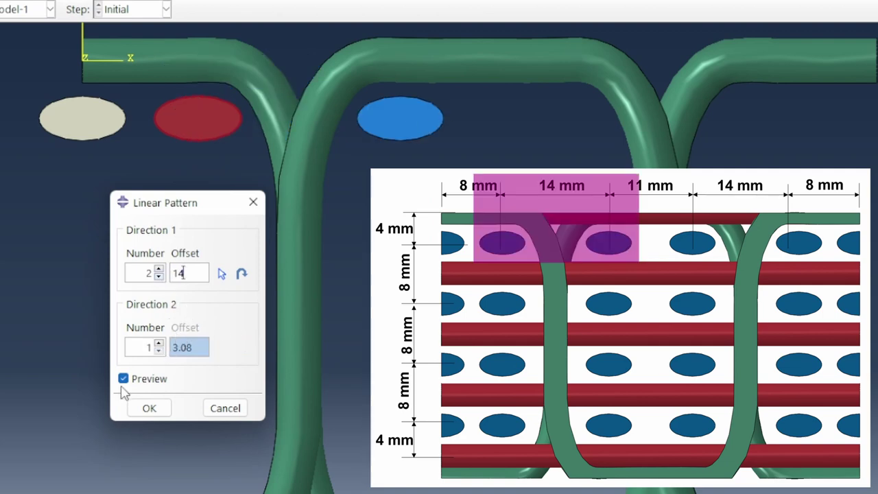
{"action": "left_click", "coordinate": [152, 414]}
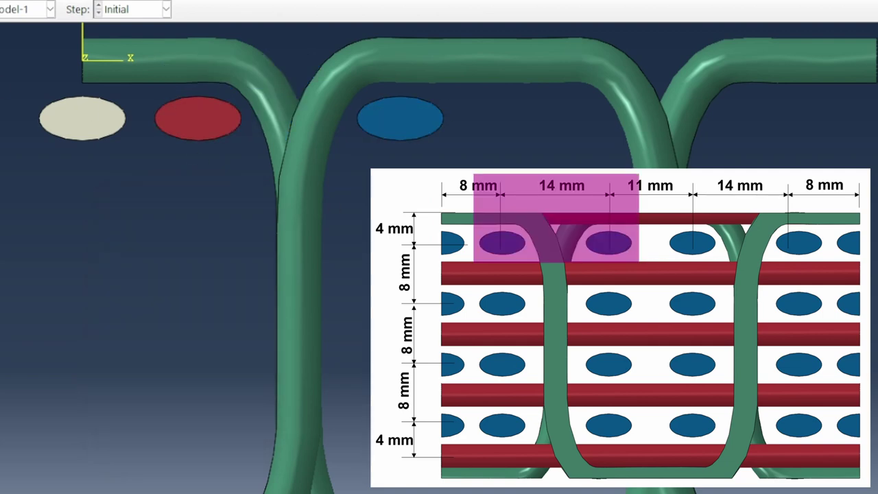
{"action": "left_click", "coordinate": [394, 132]}
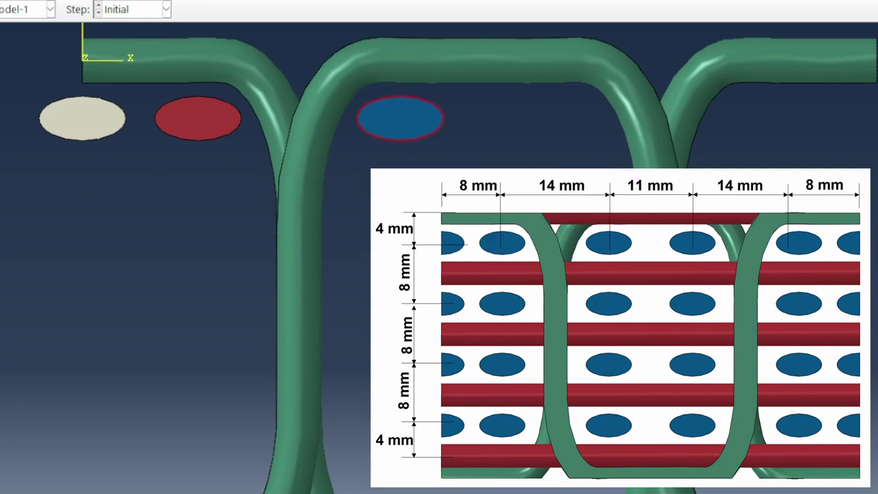
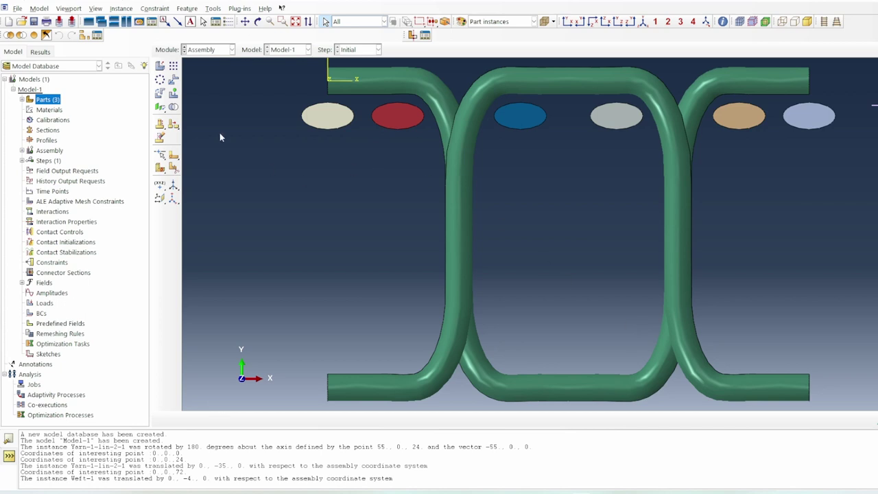
Step: Start a linear pattern of all six weft yarns in the row, with number 1 in direction 2
{"action": "left_click", "coordinate": [173, 65]}
{"action": "left_click_drag", "start_coordinate": [309, 119], "coordinate": [421, 127]}
{"action": "left_click", "coordinate": [542, 120], "text": "shift"}
{"action": "left_click", "coordinate": [603, 118], "text": "shift"}
{"action": "left_click", "coordinate": [753, 121], "text": "shift"}
{"action": "left_click", "coordinate": [817, 123], "text": "shift"}
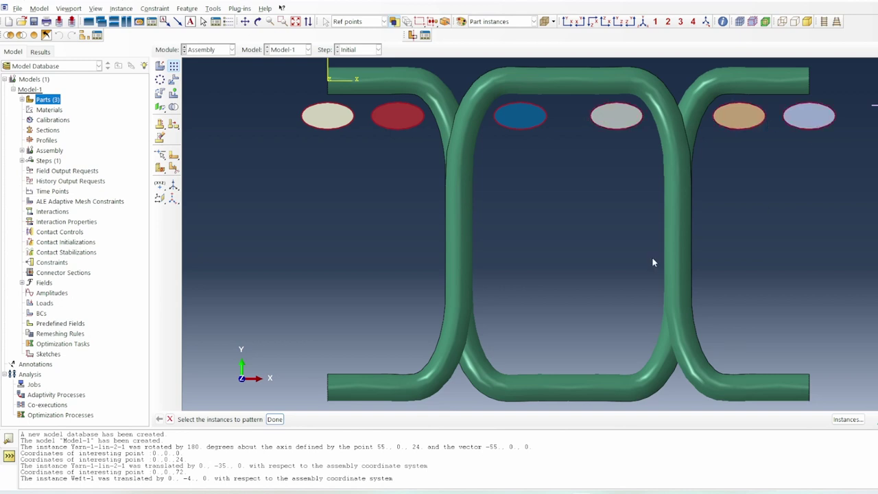
{"action": "left_click", "coordinate": [274, 419]}
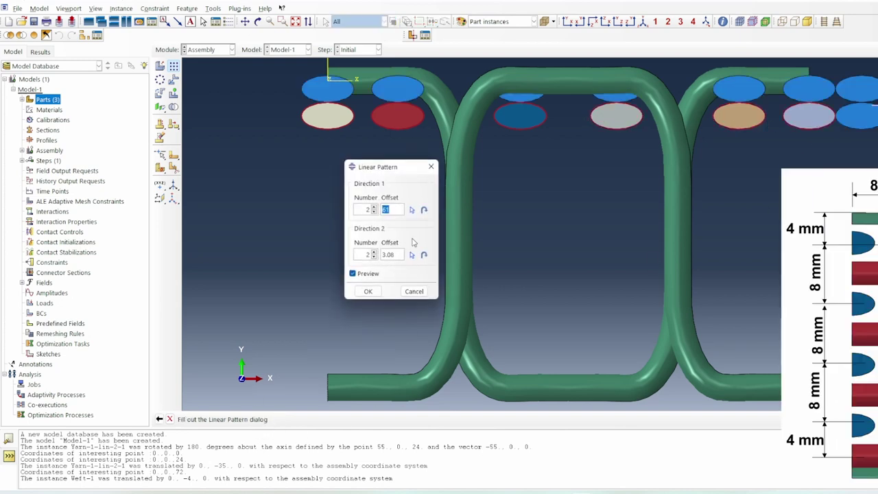
{"action": "left_click", "coordinate": [374, 257]}
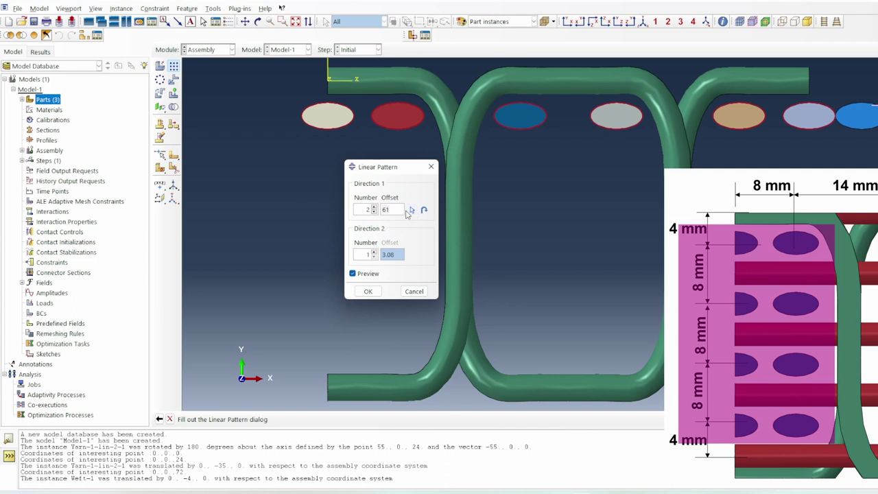
Step: Point pattern direction 1 downward along the Y axis and pattern the weft row with number 4 and offset 8
{"action": "left_click", "coordinate": [412, 210]}
{"action": "scroll", "coordinate": [330, 127], "scroll_direction": "down", "scroll_amount": 1}
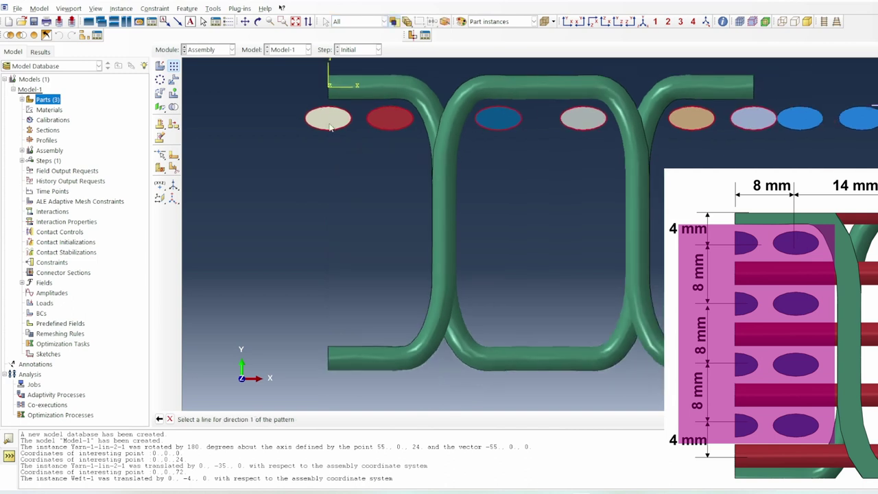
{"action": "left_click", "coordinate": [330, 69]}
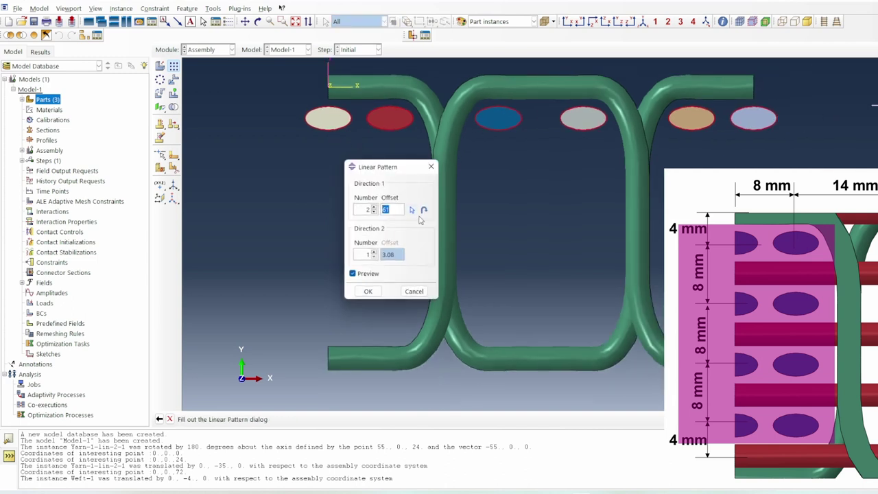
{"action": "left_click", "coordinate": [424, 211]}
{"action": "type", "text": "8"}
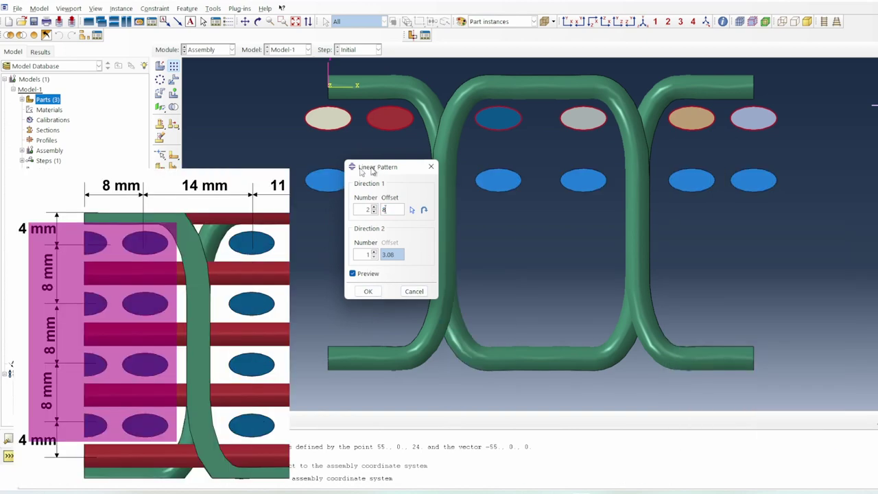
{"action": "left_click_drag", "start_coordinate": [375, 169], "coordinate": [871, 212]}
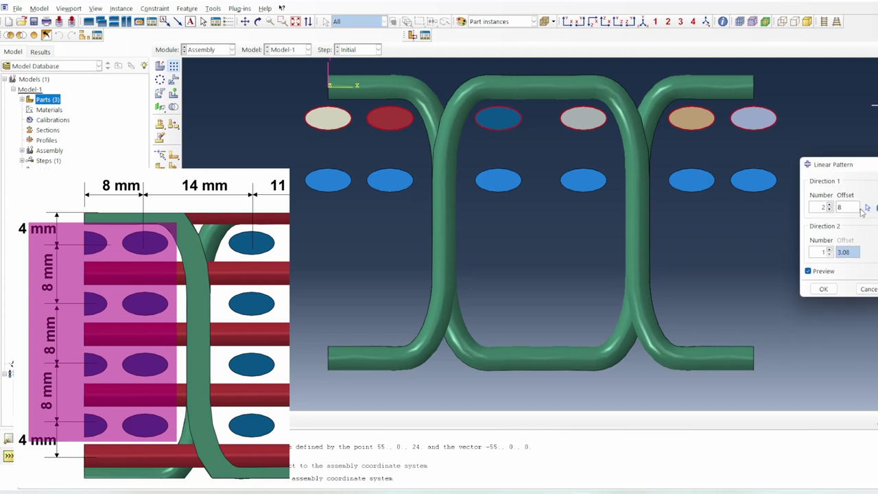
{"action": "left_click", "coordinate": [830, 205]}
{"action": "left_click", "coordinate": [829, 206]}
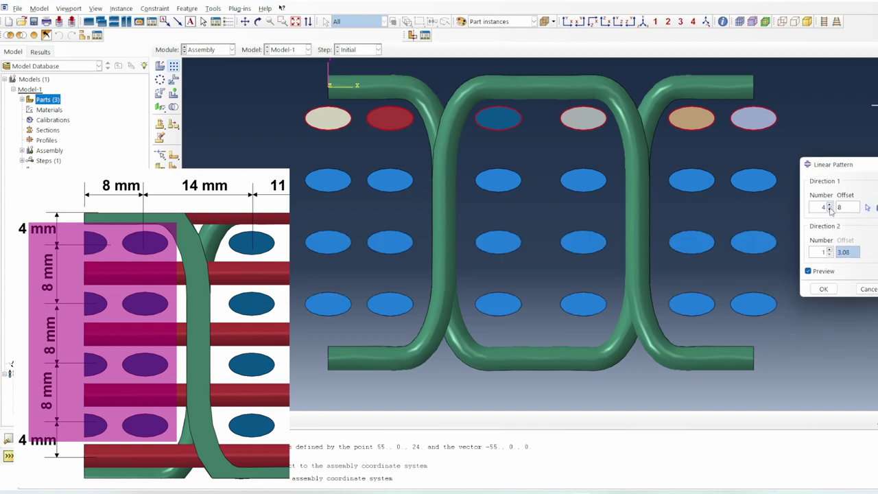
{"action": "left_click", "coordinate": [828, 289]}
Step: Start a geometry merge of instances into a new part named WeftBundle, suppressing the originals and retaining intersecting boundaries
{"action": "left_click", "coordinate": [644, 22]}
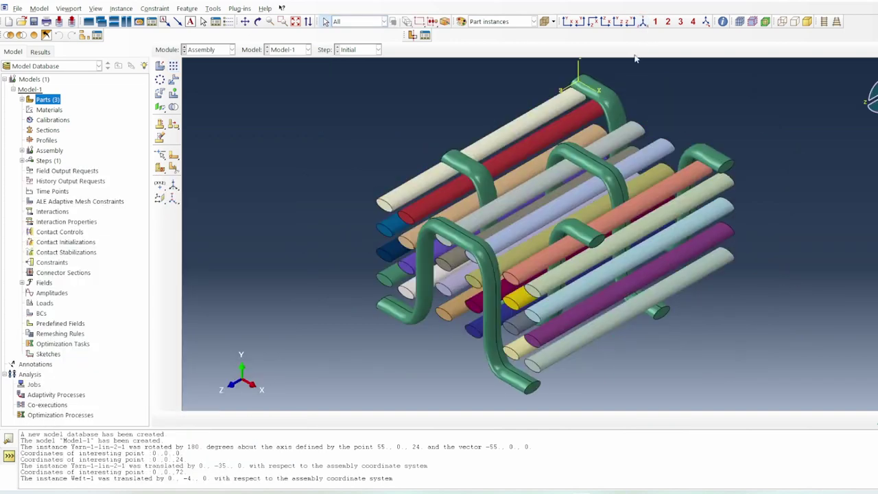
{"action": "left_click", "coordinate": [837, 21]}
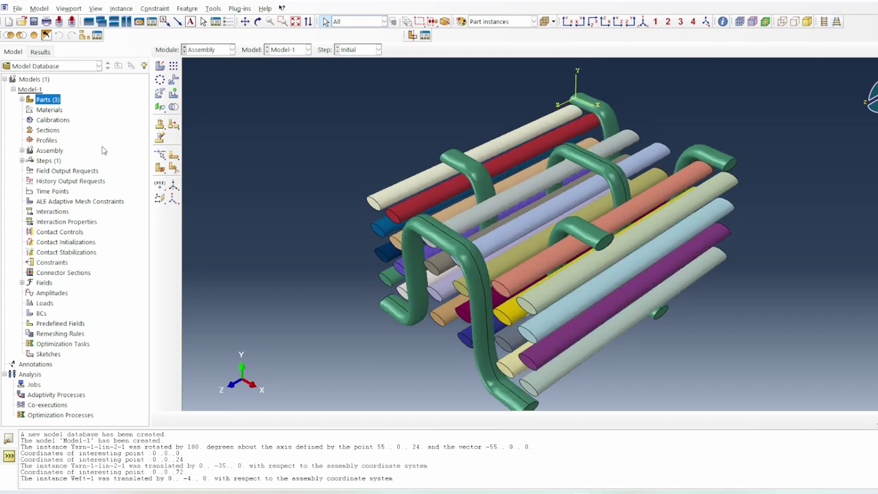
{"action": "left_click", "coordinate": [21, 99]}
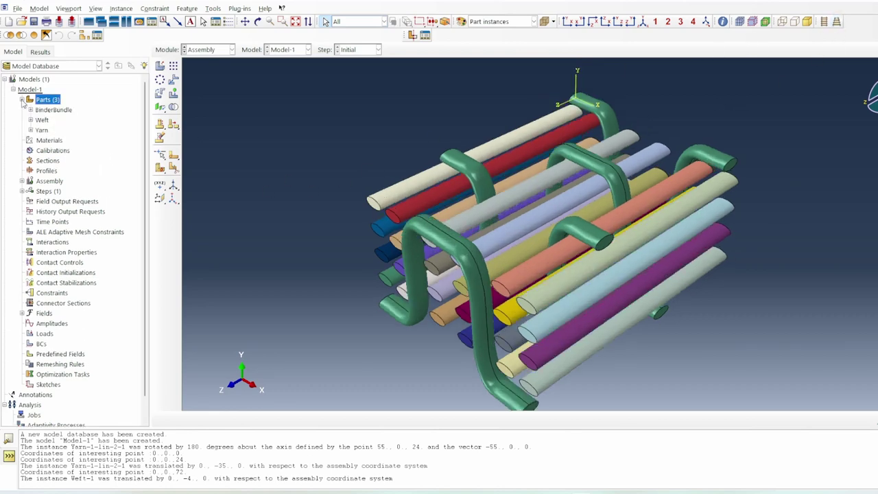
{"action": "left_click", "coordinate": [22, 100]}
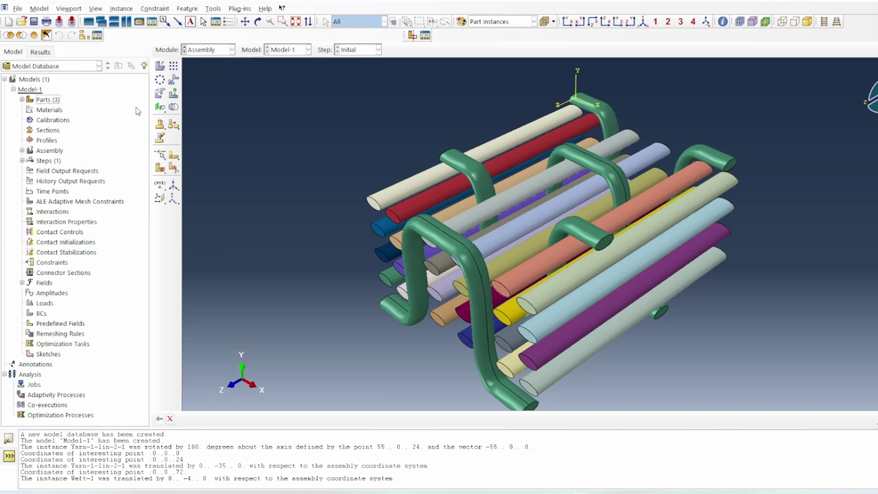
{"action": "left_click", "coordinate": [174, 108]}
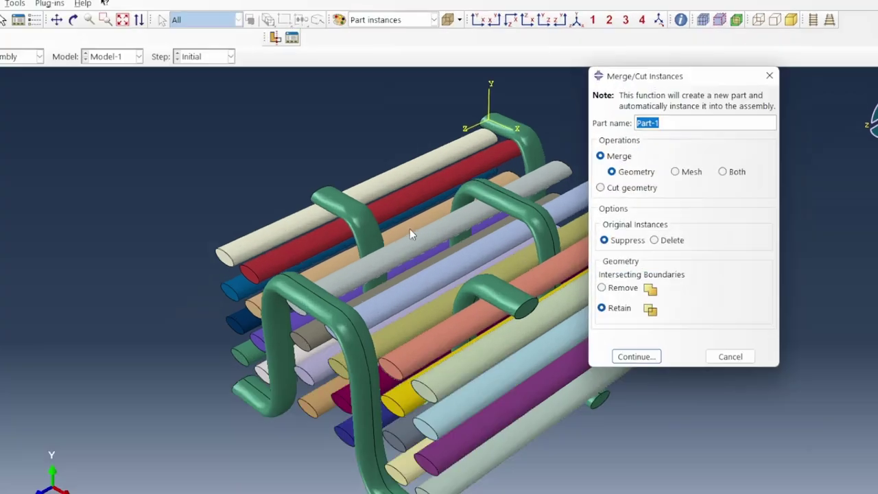
{"action": "type", "text": "Weft"}
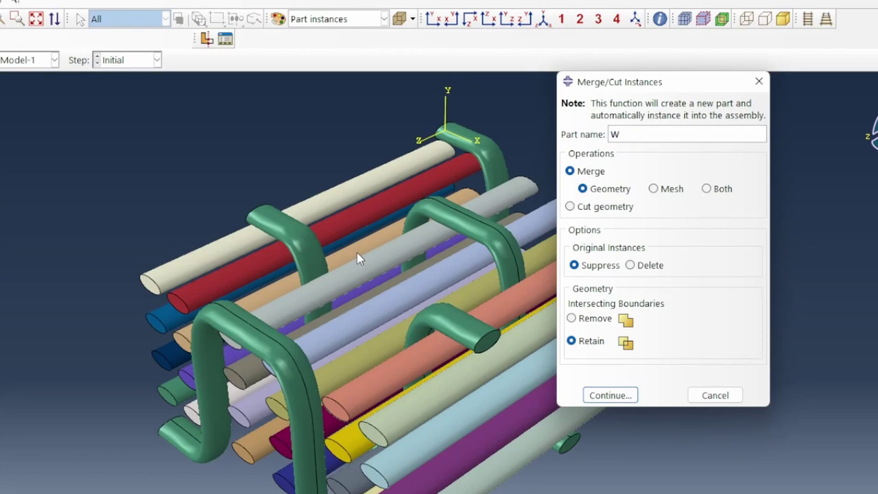
{"action": "type", "text": "Bundle"}
{"action": "left_click", "coordinate": [612, 396]}
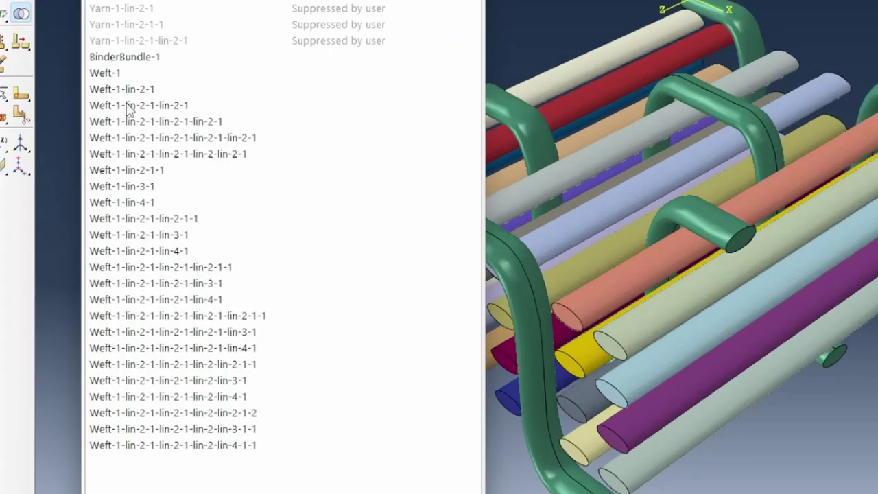
Step: Merge all weft instances, from Weft-1 to the last one listed, leaving out BinderBundle-1
{"action": "left_click", "coordinate": [222, 144]}
{"action": "left_click", "coordinate": [231, 365]}
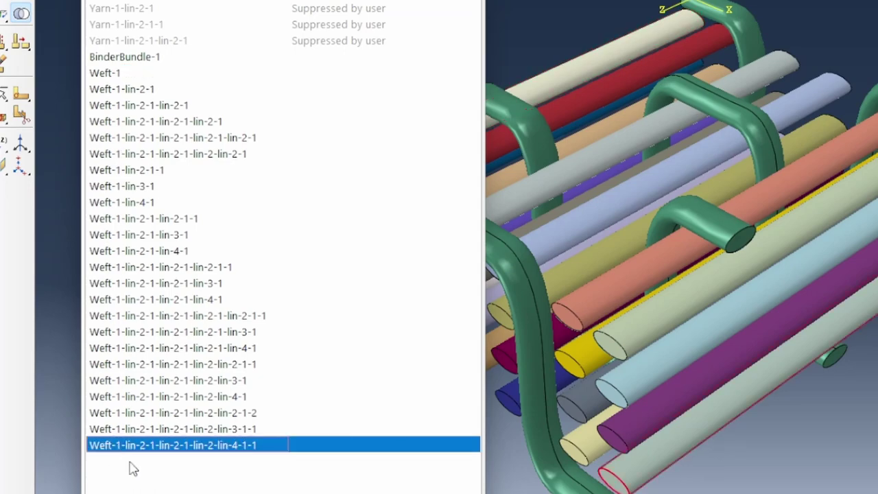
{"action": "left_click", "coordinate": [115, 76], "text": "shift"}
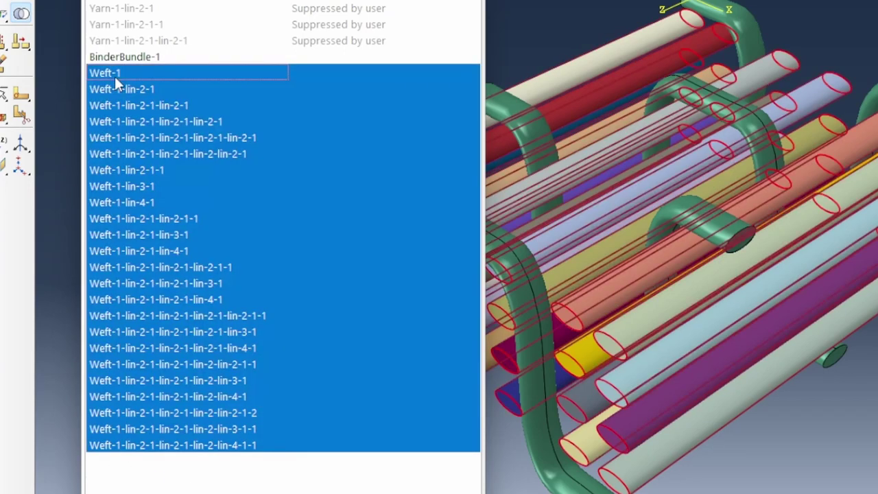
{"action": "left_click", "coordinate": [186, 447]}
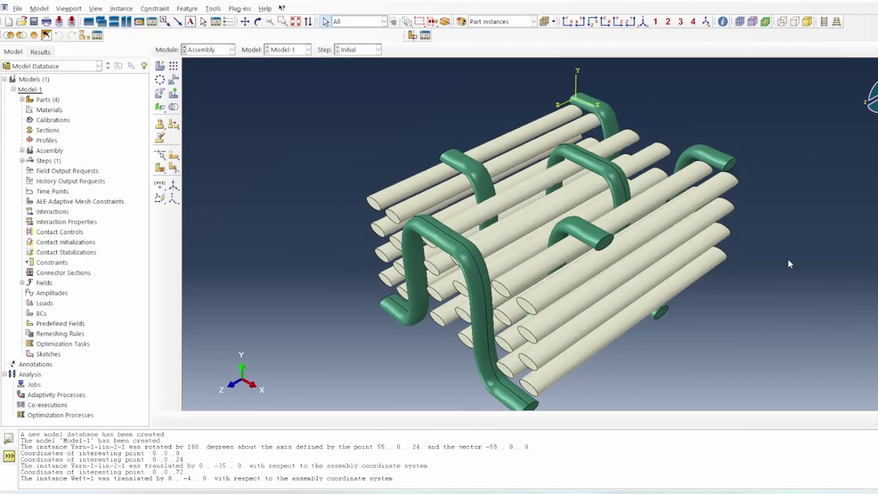
{"action": "left_click", "coordinate": [258, 22]}
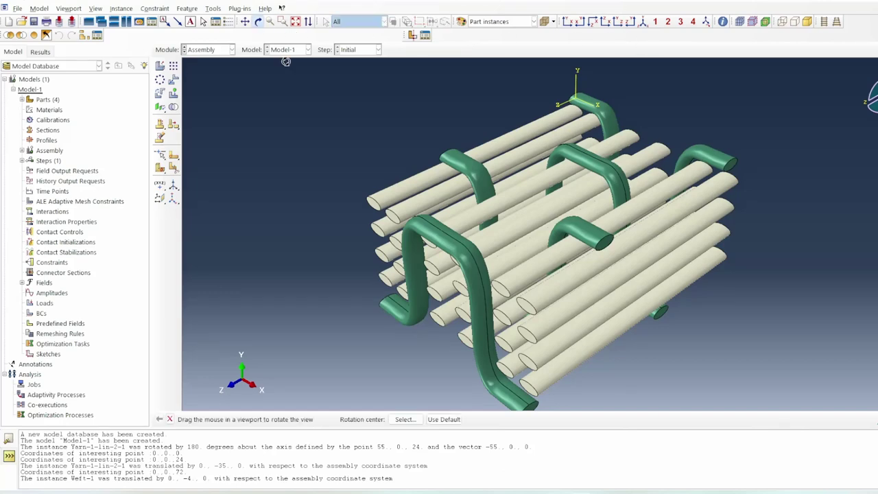
{"action": "left_click_drag", "start_coordinate": [285, 61], "coordinate": [636, 143]}
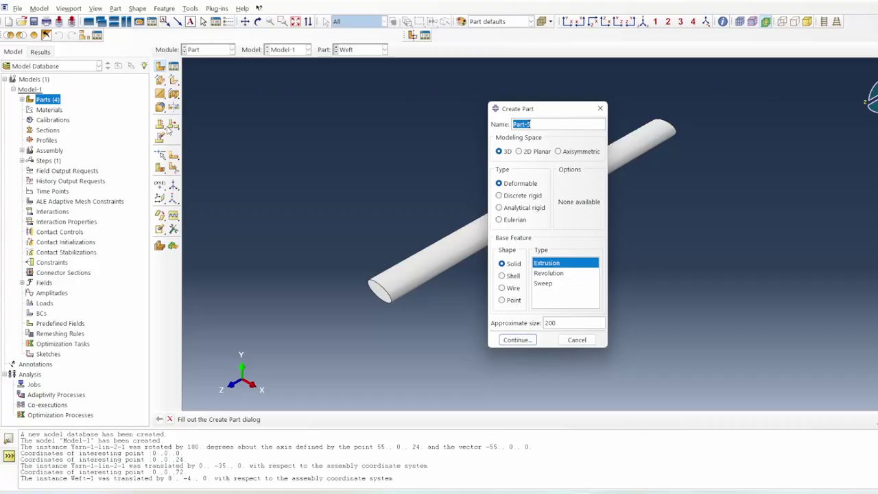
Step: In a new 3D deformable solid extrusion part named Warp, sketch an ellipse centred at 0,0 through axis points 3,0 and 0,1.54
{"action": "type", "text": "warp"}
{"action": "left_click", "coordinate": [517, 339]}
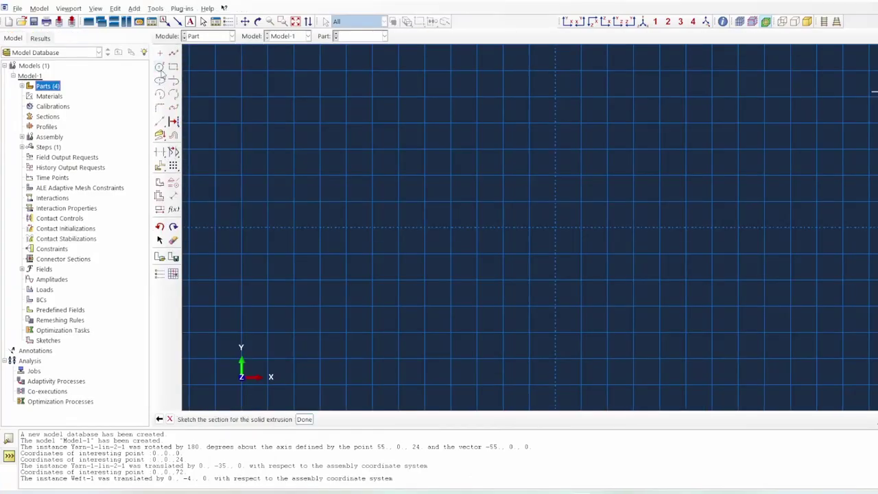
{"action": "left_click", "coordinate": [159, 81]}
{"action": "type", "text": "0,0"}
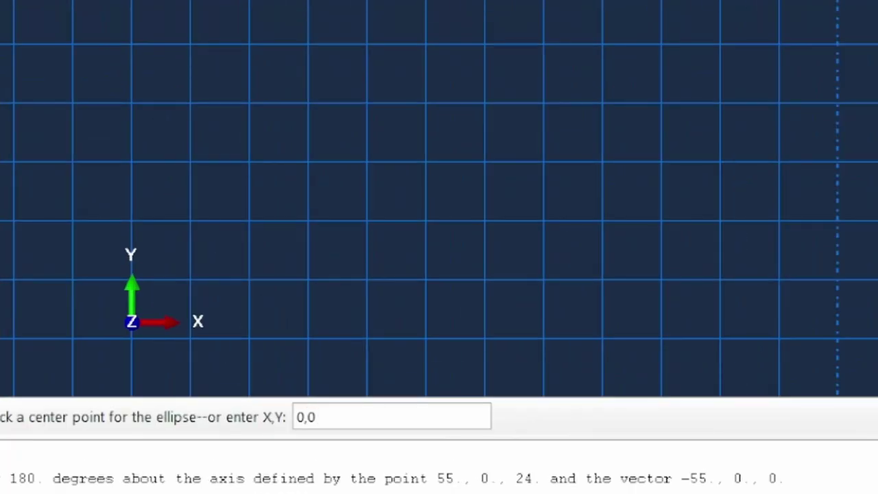
{"action": "key", "text": "Return"}
{"action": "type", "text": "3,0"}
{"action": "key", "text": "Return"}
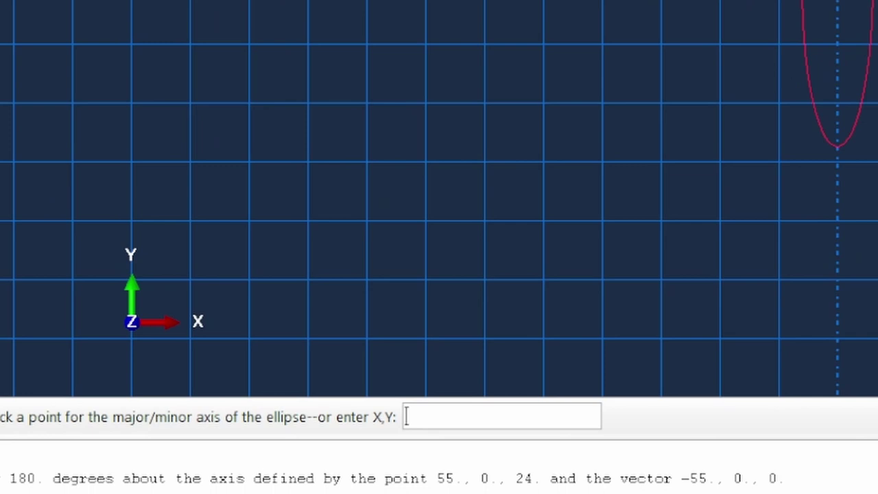
{"action": "type", "text": "0,2"}
{"action": "key", "text": "BackSpace"}
{"action": "type", "text": "1.54"}
{"action": "key", "text": "Return"}
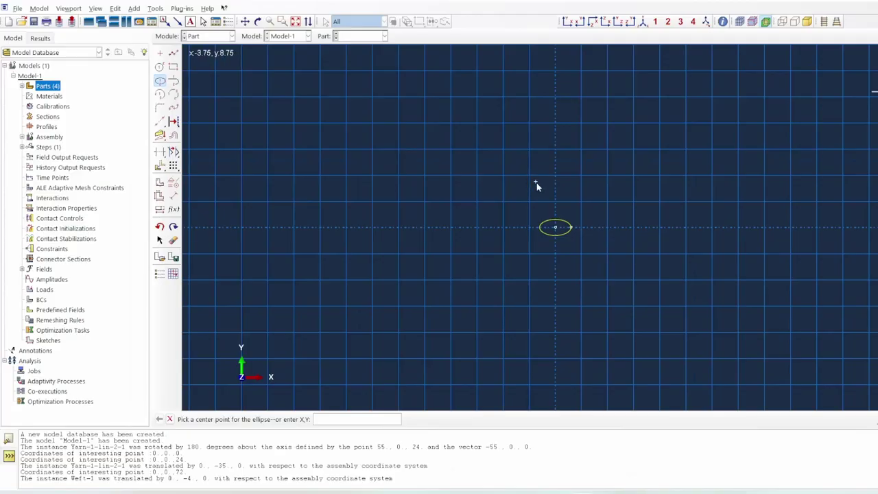
{"action": "right_click", "coordinate": [536, 184]}
{"action": "left_click", "coordinate": [570, 235]}
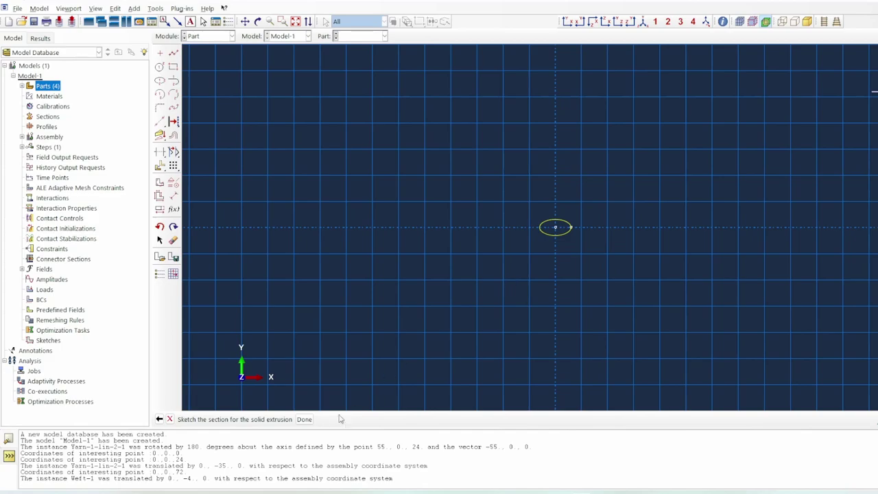
Step: Extrude the warp ellipse section to a depth of 55
{"action": "left_click", "coordinate": [304, 419]}
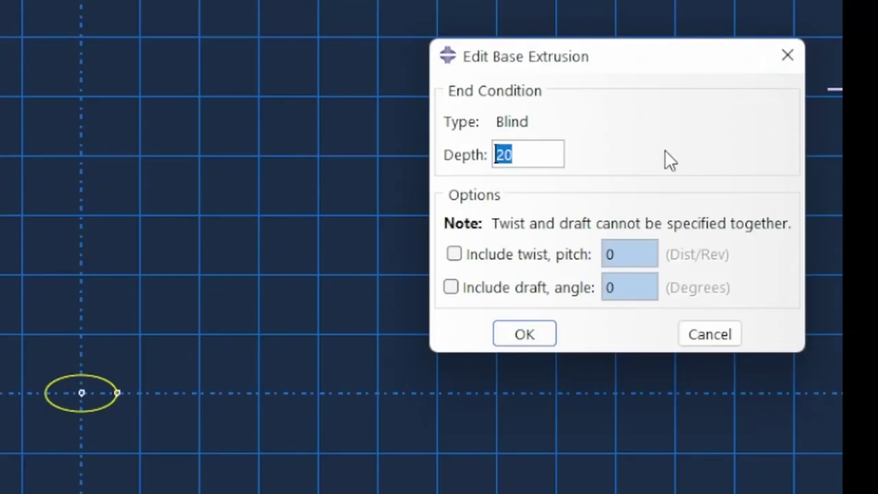
{"action": "type", "text": "55"}
{"action": "key", "text": "Return"}
Step: Switch to the Assembly module and add a dependent instance of the Warp part
{"action": "left_click", "coordinate": [208, 50]}
{"action": "left_click", "coordinate": [208, 81]}
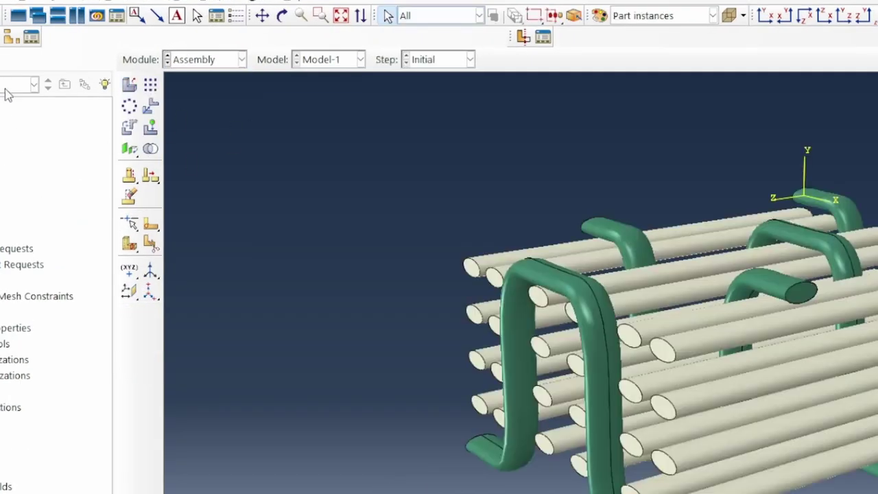
{"action": "left_click", "coordinate": [129, 84]}
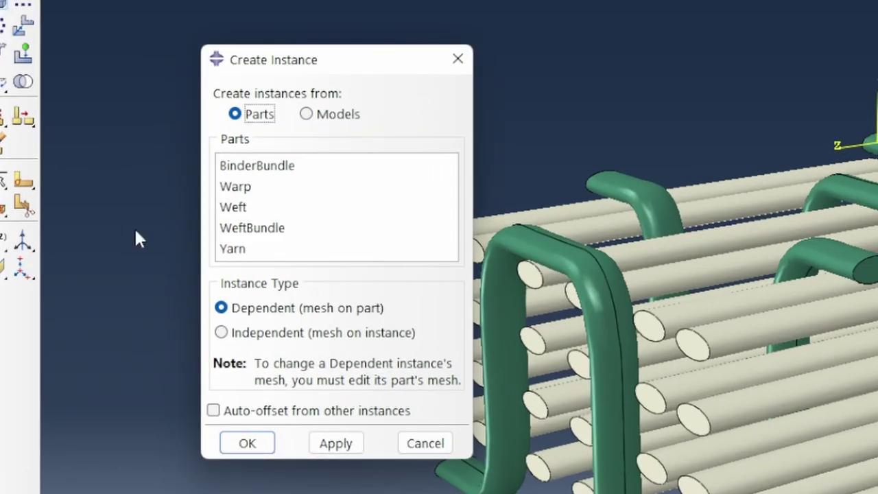
{"action": "left_click", "coordinate": [231, 191]}
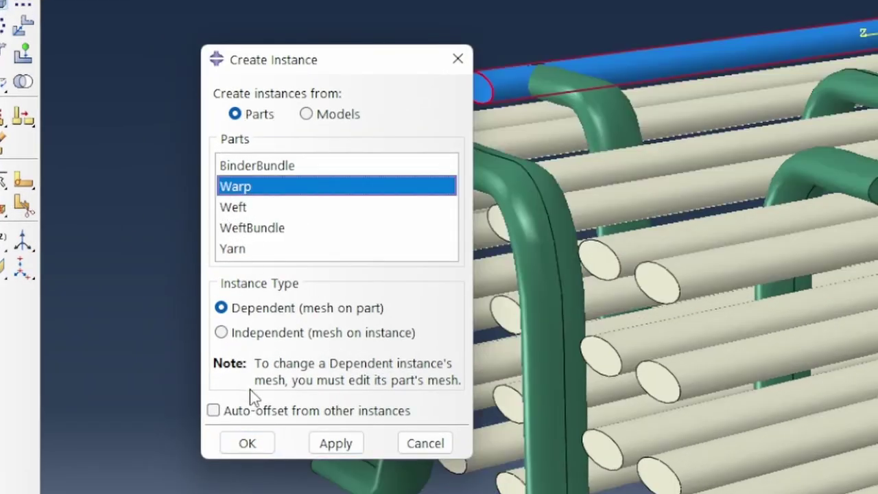
{"action": "left_click", "coordinate": [247, 443]}
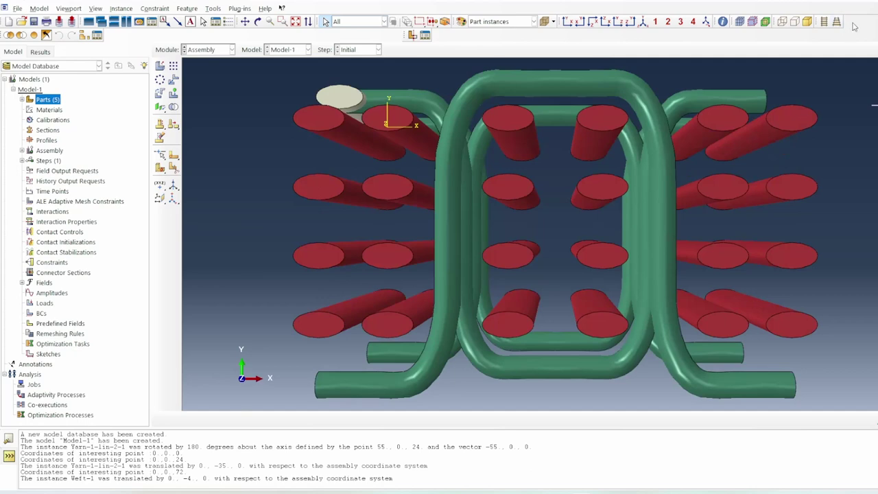
Step: Rotate the warp instance 90 degrees about the axis through 0,0,0 with vector 0,10,0
{"action": "left_click", "coordinate": [824, 26]}
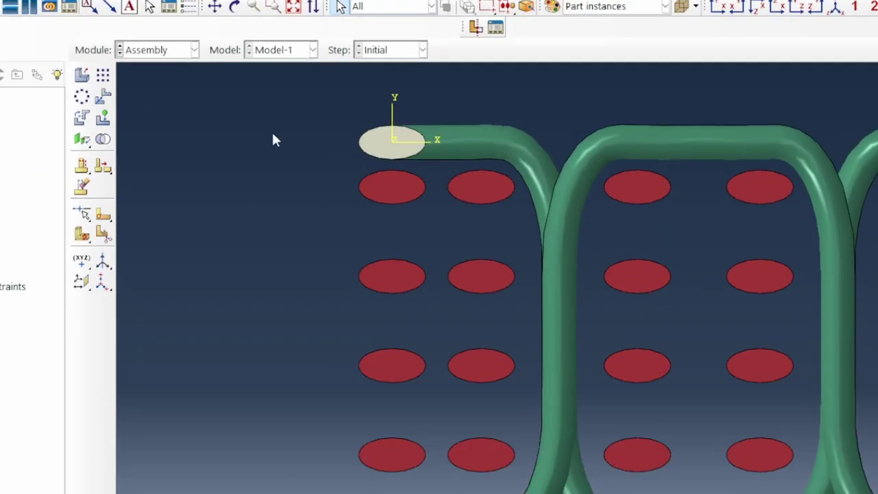
{"action": "left_click", "coordinate": [79, 121]}
{"action": "left_click", "coordinate": [368, 143]}
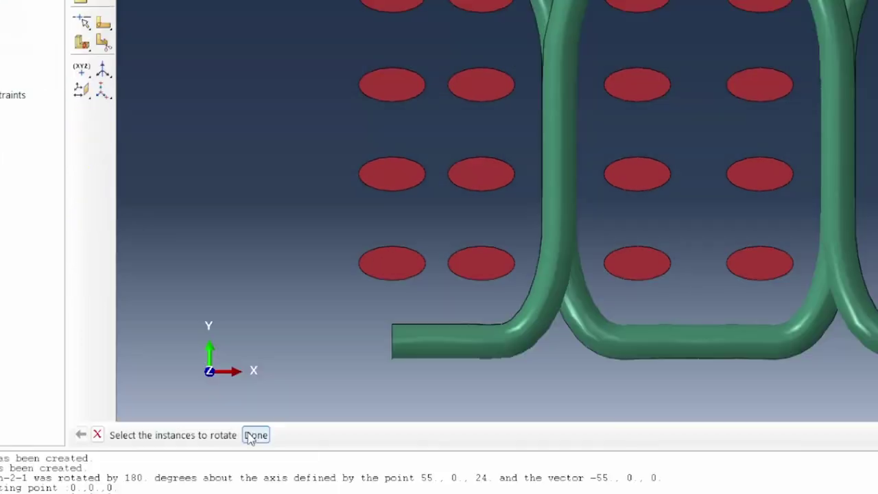
{"action": "left_click", "coordinate": [255, 436]}
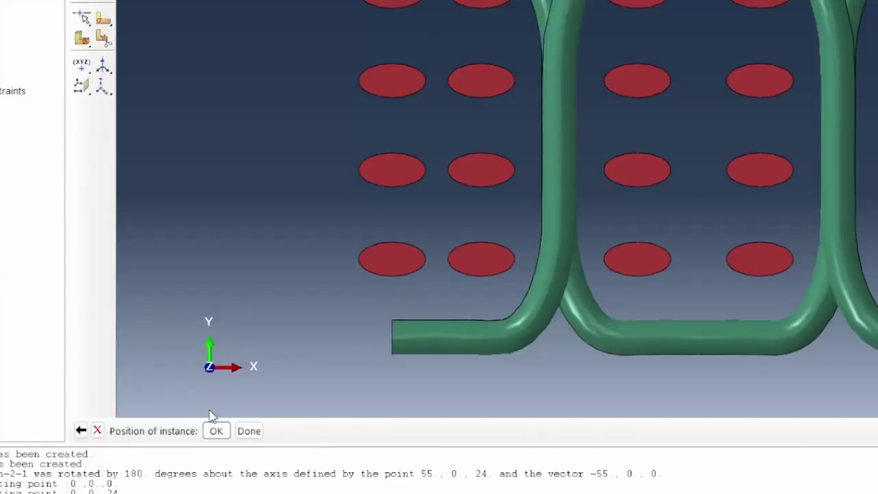
{"action": "left_click", "coordinate": [216, 430]}
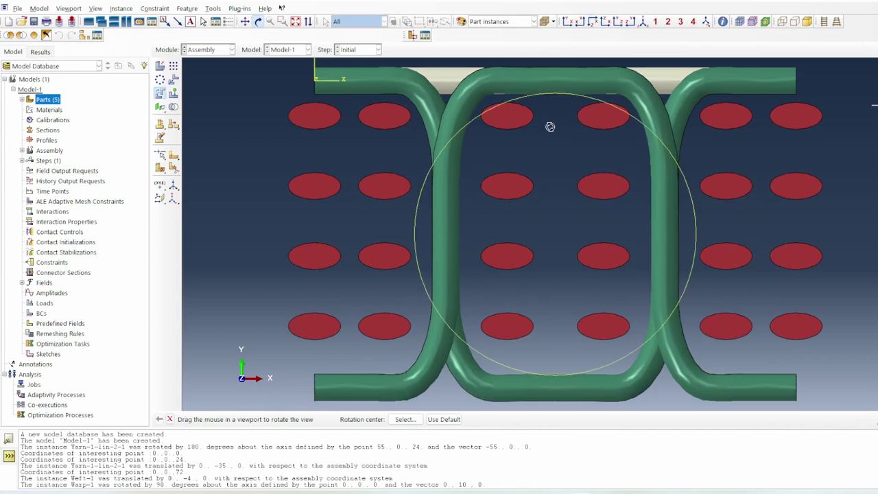
{"action": "left_click", "coordinate": [619, 21]}
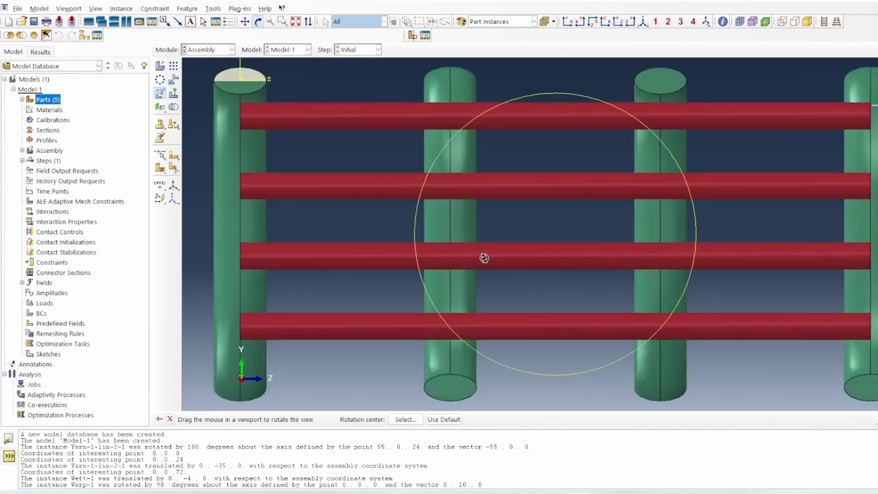
Step: Pattern the rotated warp instance linearly along the Z axis with 2 instances at an offset of 8 and a single row in direction 2
{"action": "right_click", "coordinate": [378, 155]}
{"action": "left_click", "coordinate": [415, 226]}
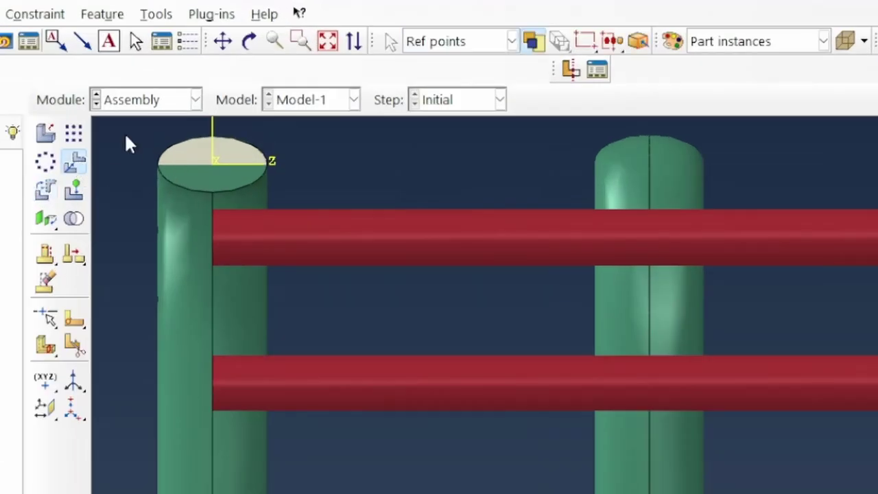
{"action": "left_click", "coordinate": [74, 132]}
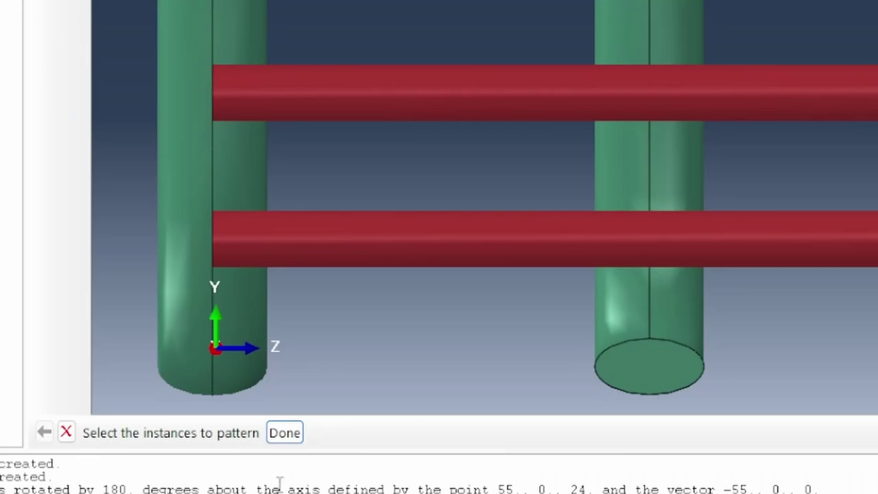
{"action": "left_click", "coordinate": [284, 432]}
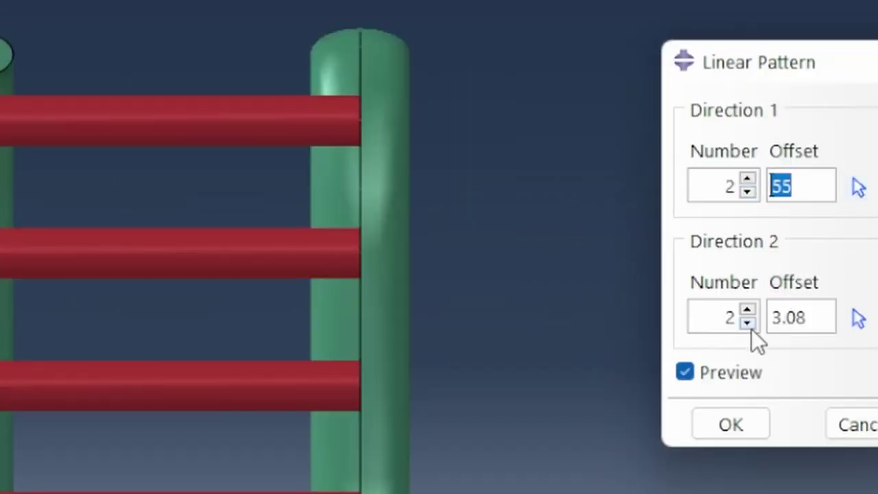
{"action": "left_click", "coordinate": [748, 323]}
{"action": "left_click", "coordinate": [859, 189]}
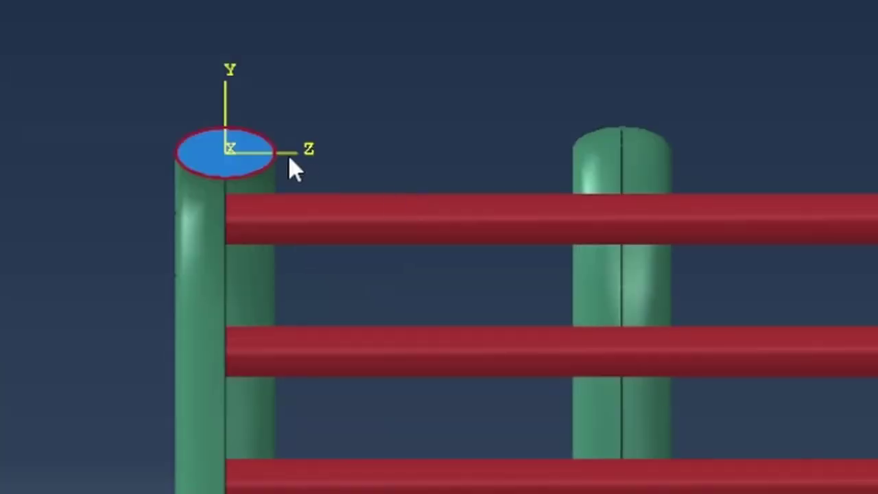
{"action": "left_click", "coordinate": [296, 158]}
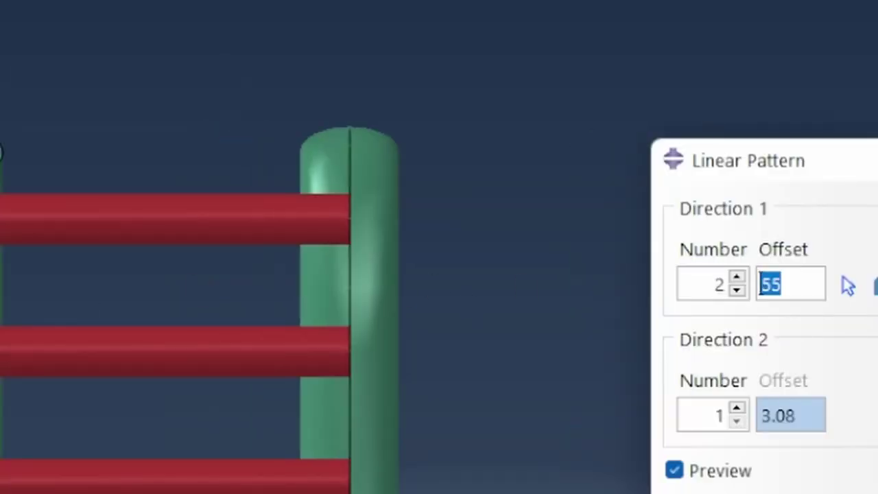
{"action": "type", "text": "8"}
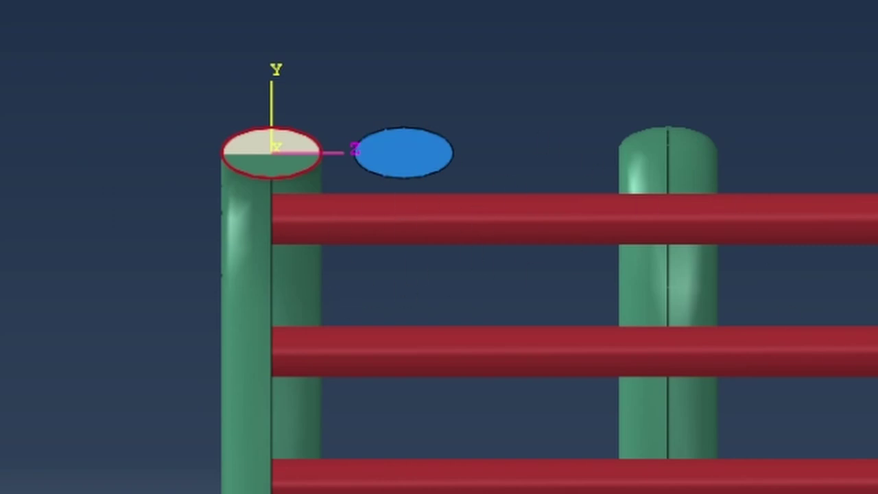
{"action": "key", "text": "Return"}
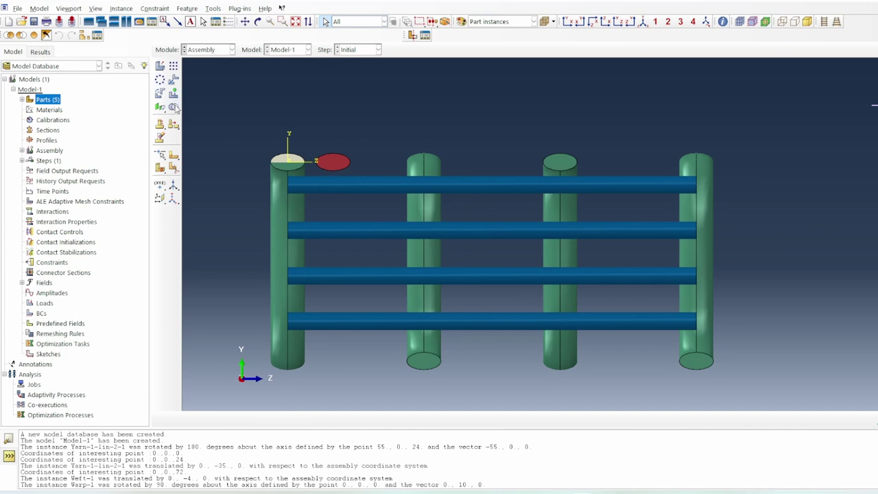
Step: Delete the original warp instance located at the origin
{"action": "left_click", "coordinate": [160, 137]}
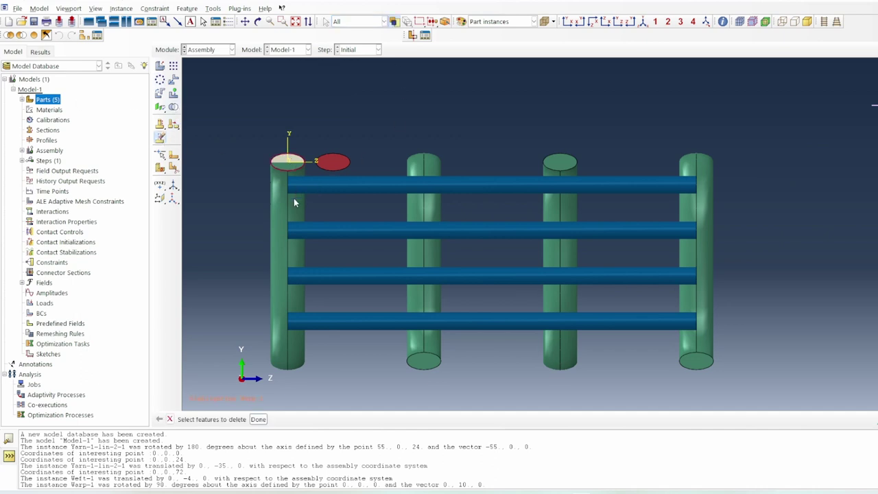
{"action": "left_click", "coordinate": [258, 419]}
{"action": "left_click", "coordinate": [343, 418]}
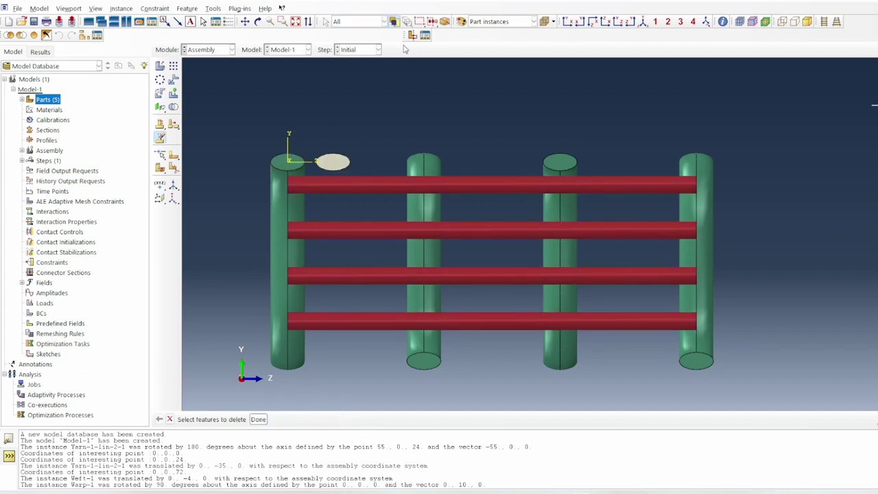
Step: Pattern the remaining warp instance along the Z axis to add a second warp at an offset of 8
{"action": "left_click", "coordinate": [174, 66]}
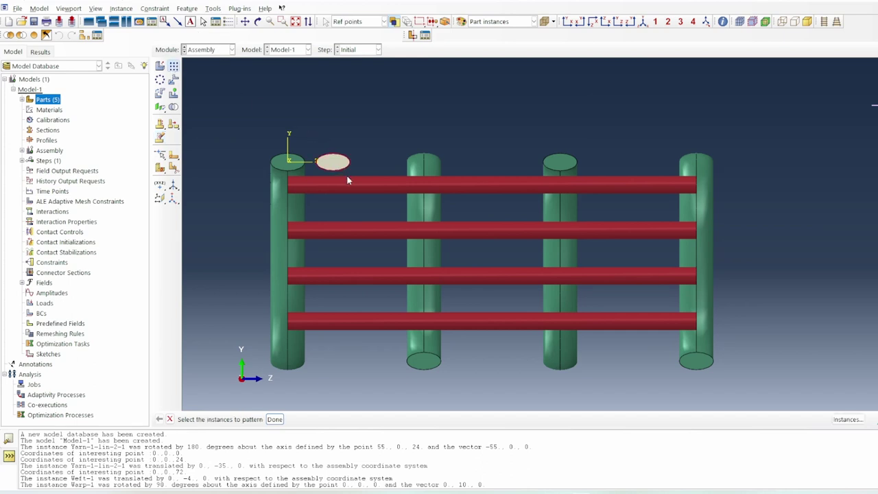
{"action": "left_click", "coordinate": [274, 419]}
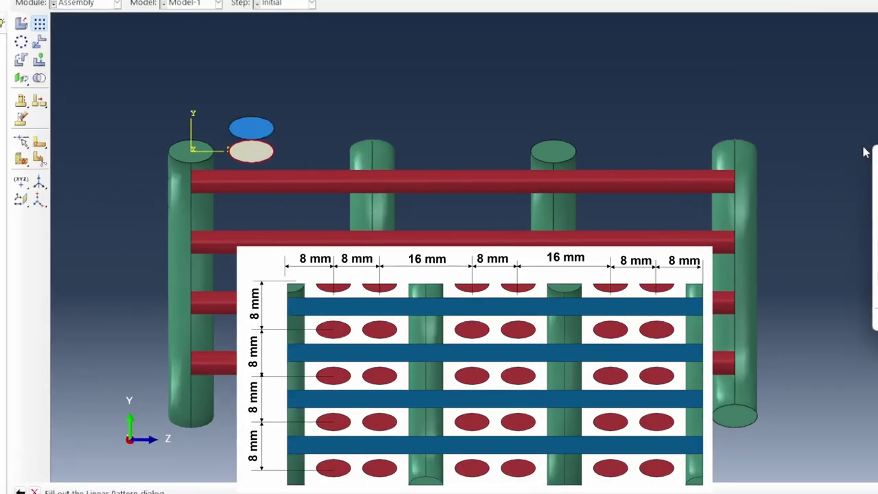
{"action": "double_click", "coordinate": [833, 211]}
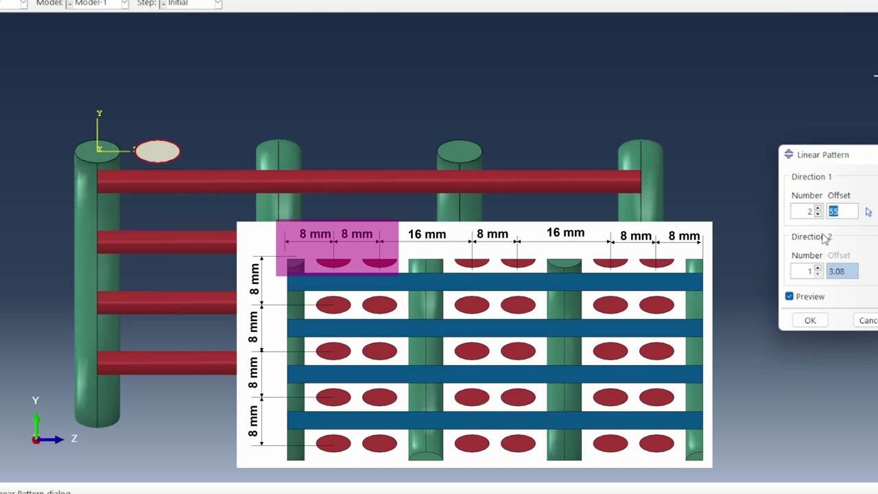
{"action": "type", "text": "8"}
{"action": "left_click", "coordinate": [868, 213]}
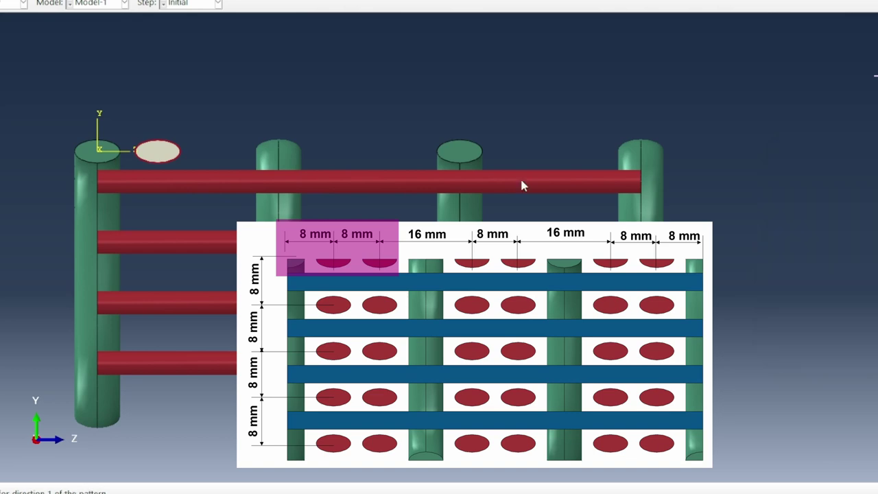
{"action": "left_click", "coordinate": [121, 149]}
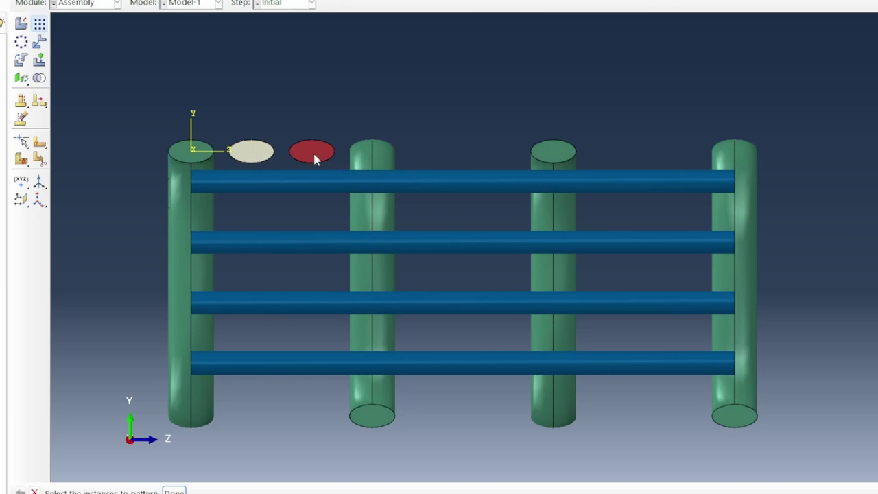
Step: Pattern the second warp along the Z axis with 2 instances at an offset of 16, past the neighbouring binder
{"action": "left_click", "coordinate": [173, 491]}
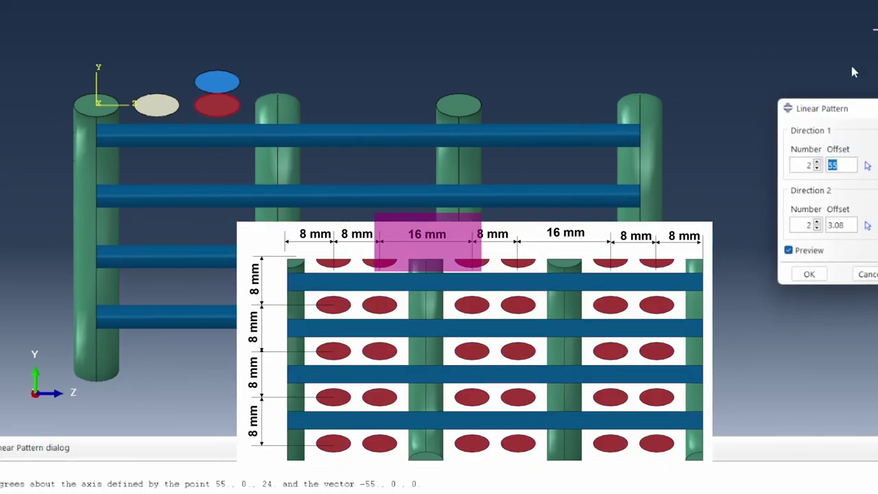
{"action": "left_click", "coordinate": [816, 228]}
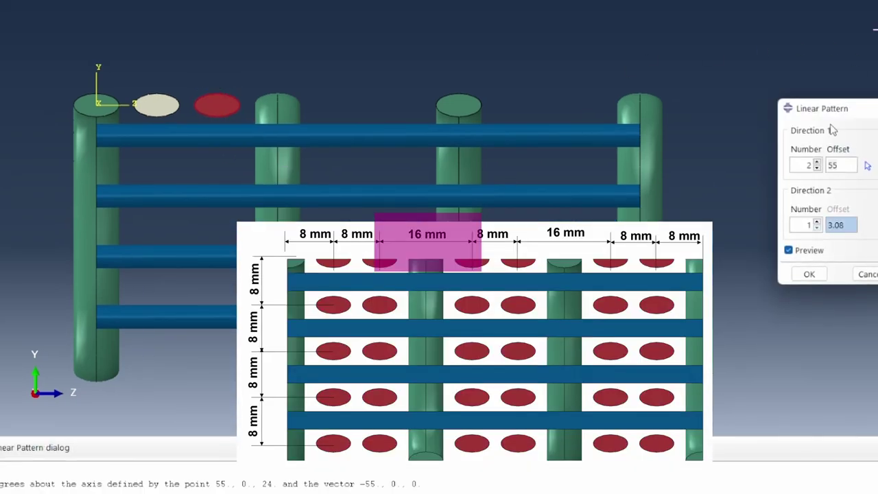
{"action": "left_click", "coordinate": [867, 166]}
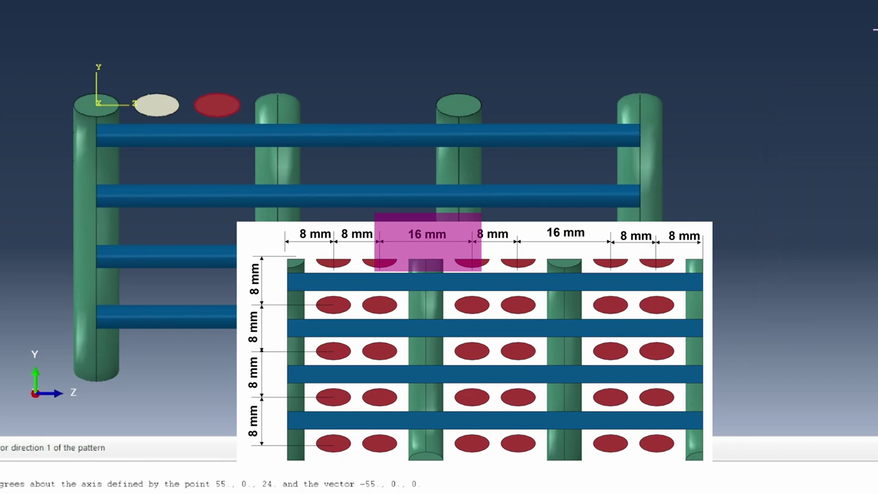
{"action": "left_click", "coordinate": [128, 107]}
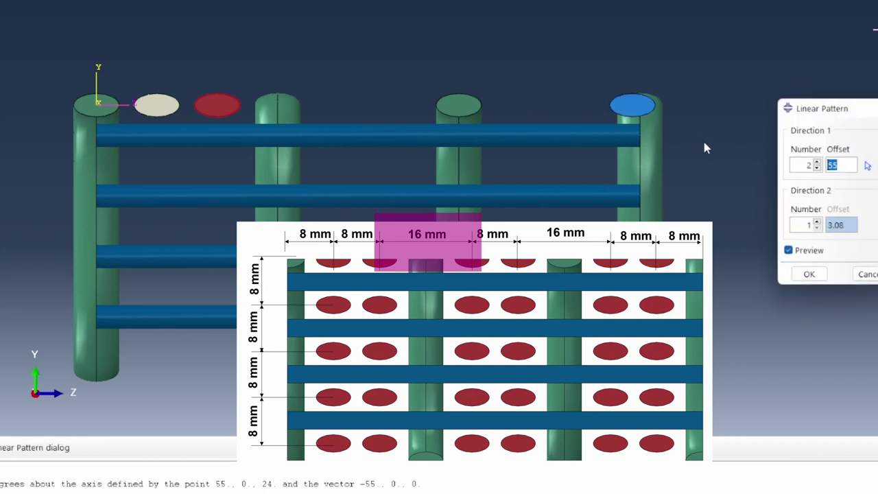
{"action": "type", "text": "16"}
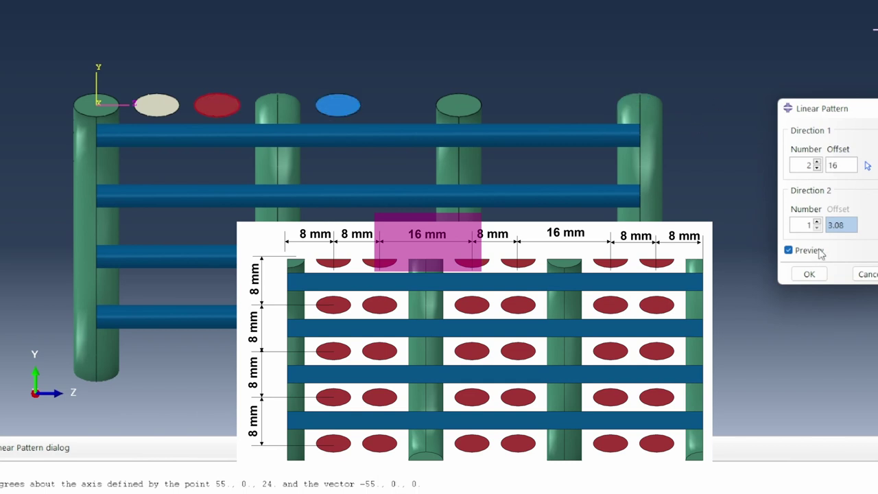
{"action": "left_click", "coordinate": [811, 274]}
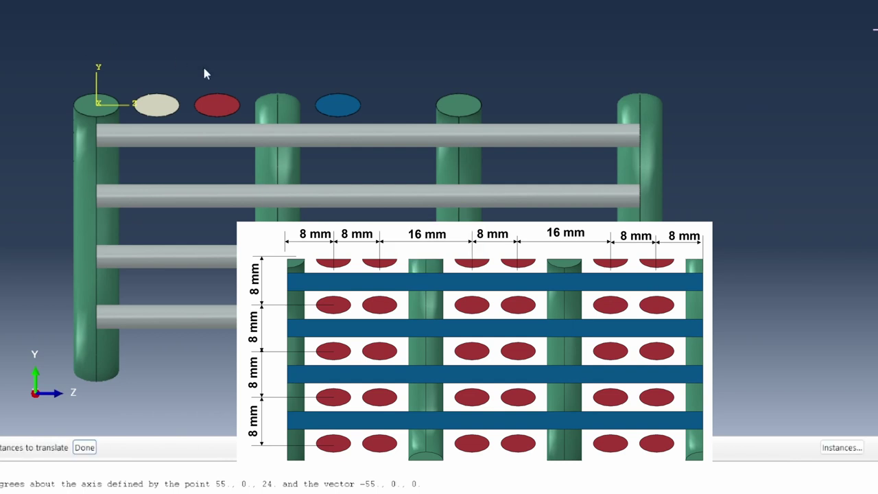
Step: Continue the warp copies along Z from the third warp to complete the top row of six, at 8, 16 and 8 mm spacings
{"action": "left_click", "coordinate": [349, 108]}
{"action": "middle_click", "coordinate": [349, 107]}
{"action": "key", "text": "Return"}
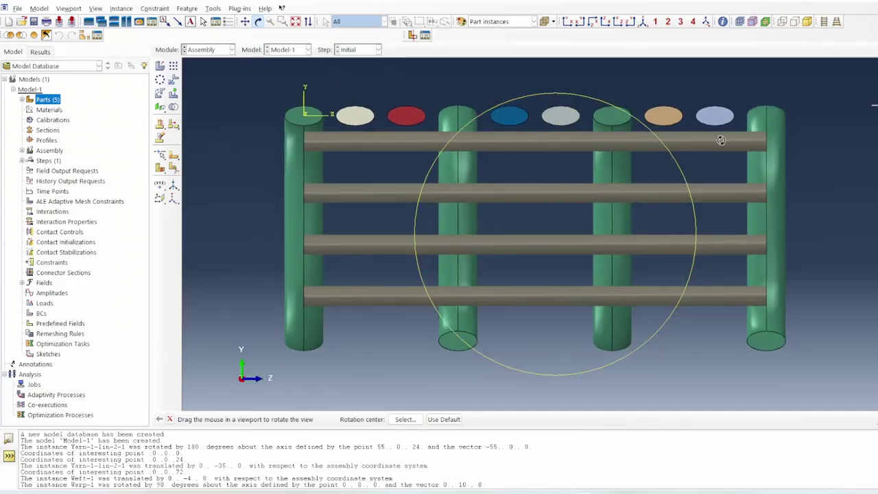
Step: Pattern all six top-row warps downward along the Y axis with 5 instances at an offset of 8 and a single row in direction 2
{"action": "right_click", "coordinate": [267, 72]}
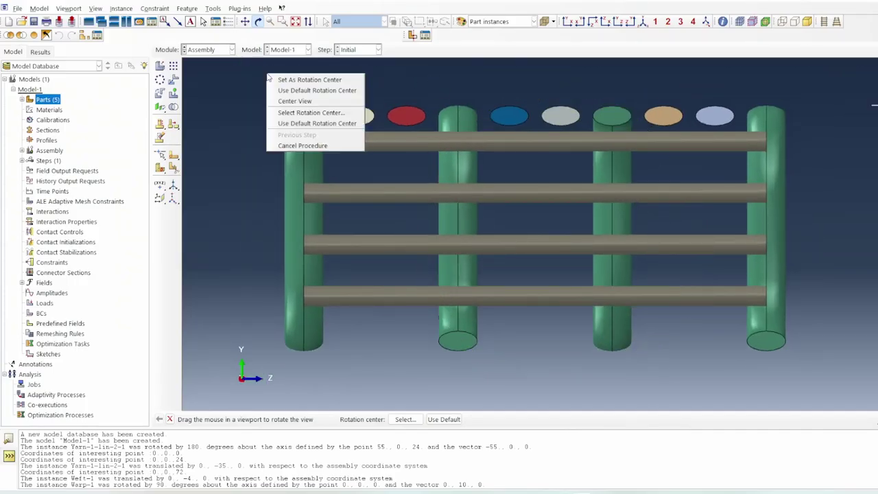
{"action": "left_click", "coordinate": [312, 150]}
{"action": "left_click", "coordinate": [173, 67]}
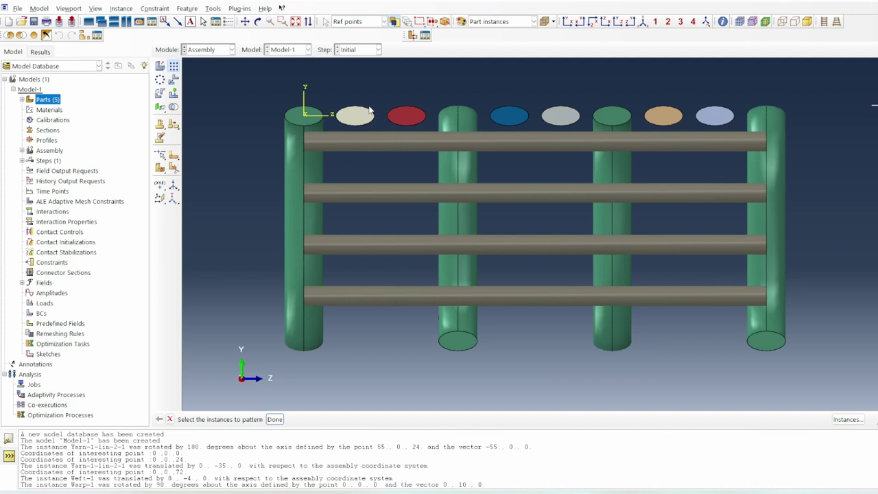
{"action": "left_click_drag", "start_coordinate": [381, 112], "coordinate": [425, 127]}
{"action": "left_click", "coordinate": [508, 118], "text": "shift"}
{"action": "left_click", "coordinate": [560, 118], "text": "shift"}
{"action": "left_click", "coordinate": [718, 118], "text": "shift"}
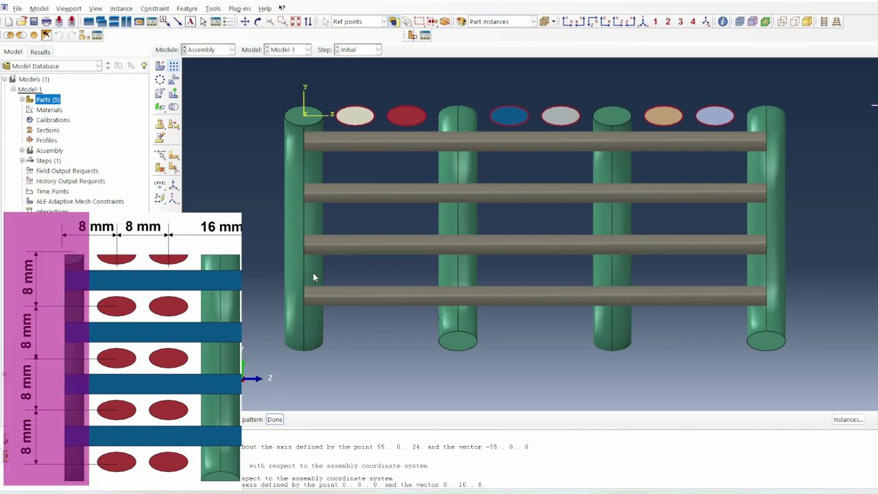
{"action": "left_click", "coordinate": [274, 419]}
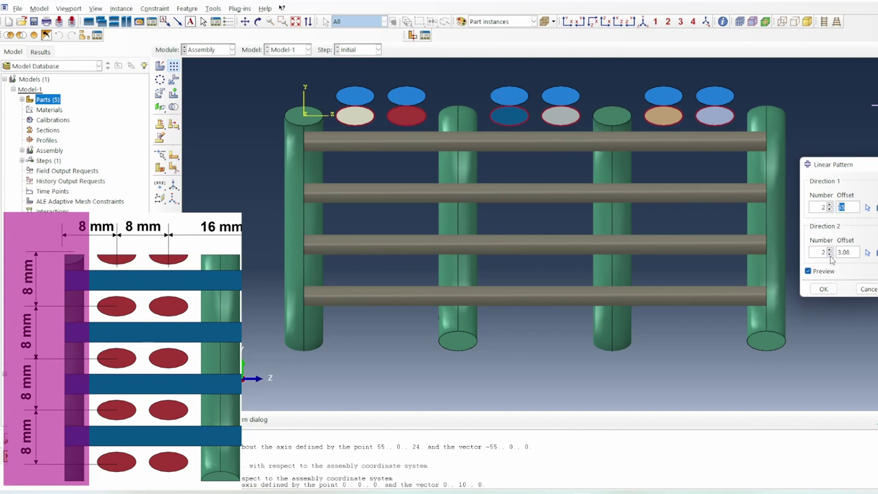
{"action": "left_click", "coordinate": [829, 254]}
{"action": "left_click", "coordinate": [866, 207]}
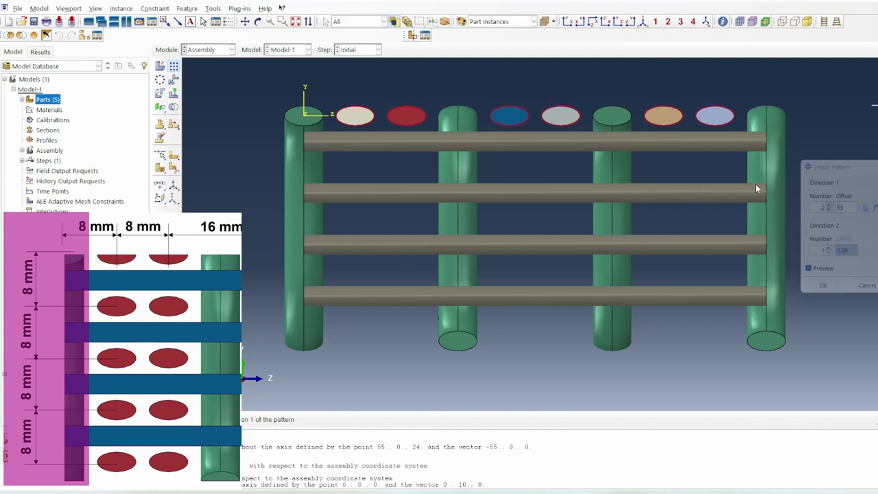
{"action": "left_click", "coordinate": [305, 98]}
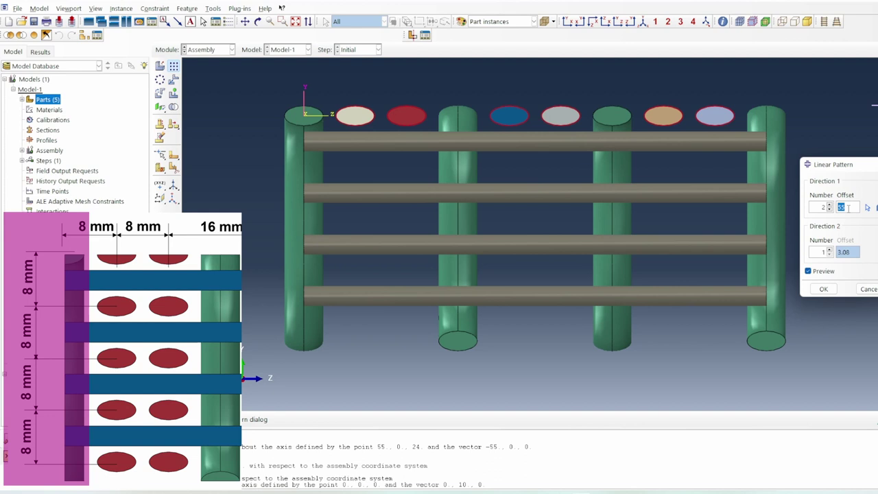
{"action": "type", "text": "8"}
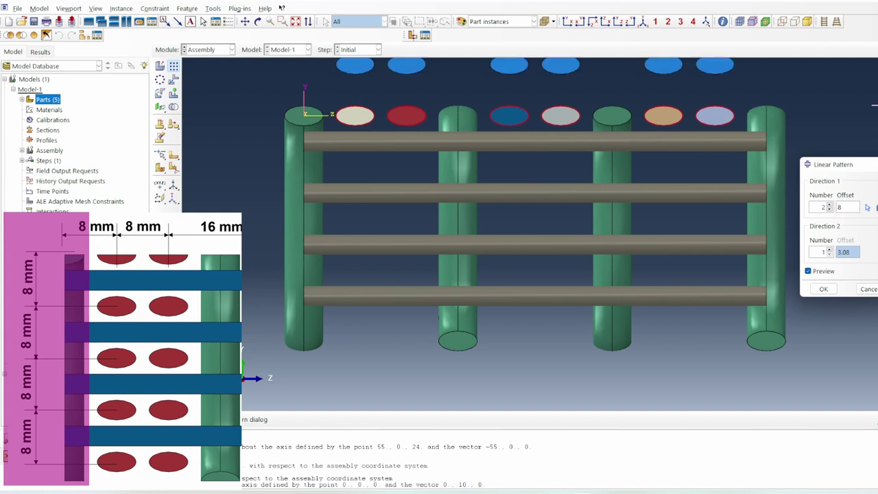
{"action": "left_click", "coordinate": [875, 207]}
{"action": "left_click", "coordinate": [830, 205]}
{"action": "left_click", "coordinate": [829, 206]}
{"action": "left_click", "coordinate": [829, 205]}
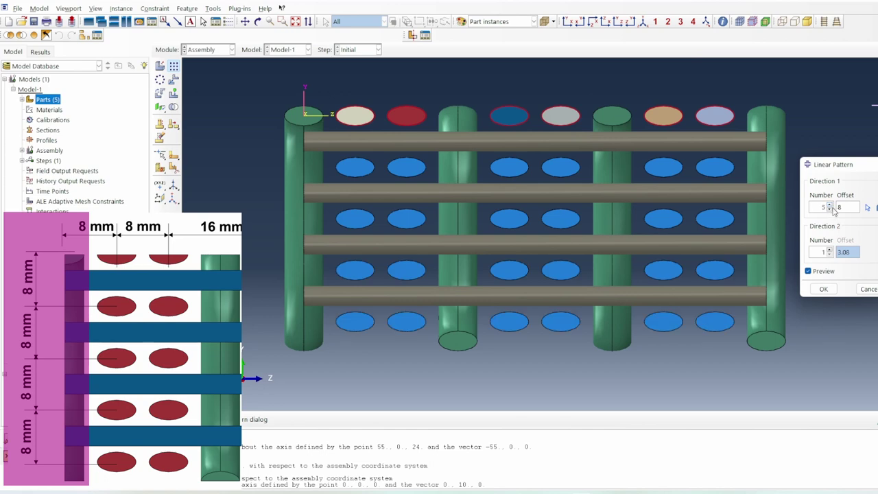
{"action": "left_click", "coordinate": [823, 288]}
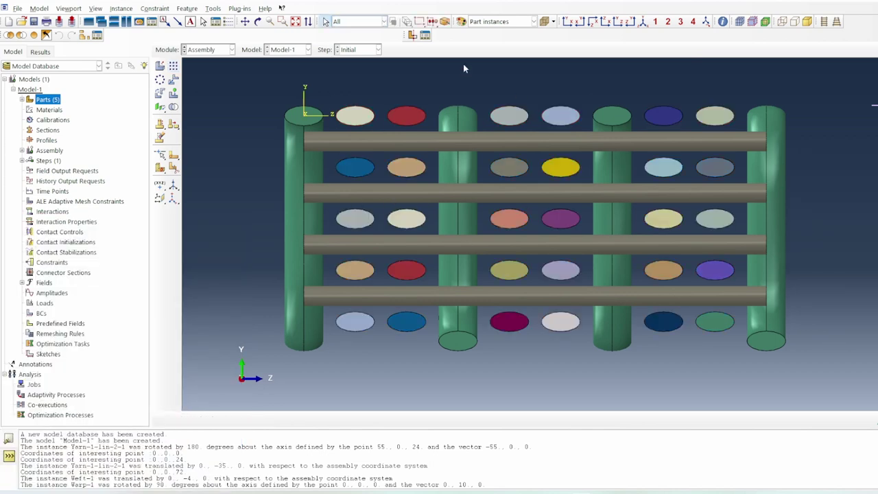
Step: Merge the geometry of all unsuppressed warp instances into a part named WarpBundle, suppressing the originals and retaining intersecting boundaries
{"action": "left_click", "coordinate": [641, 21]}
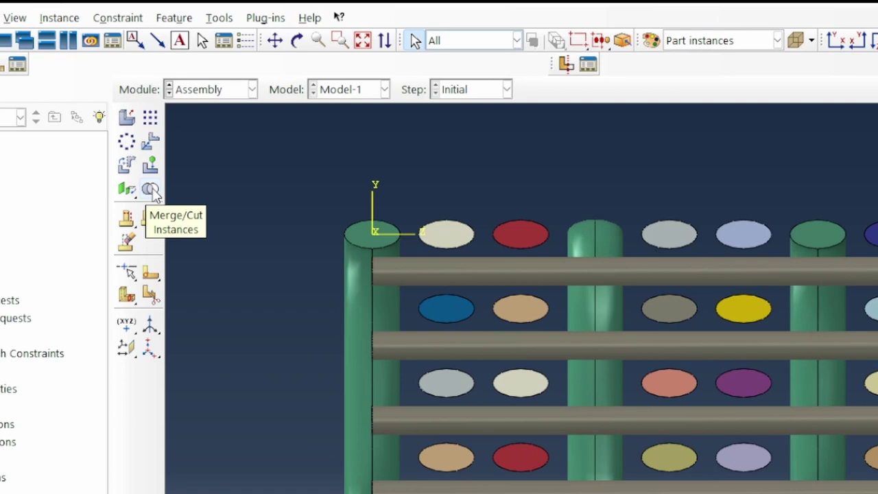
{"action": "left_click", "coordinate": [151, 190]}
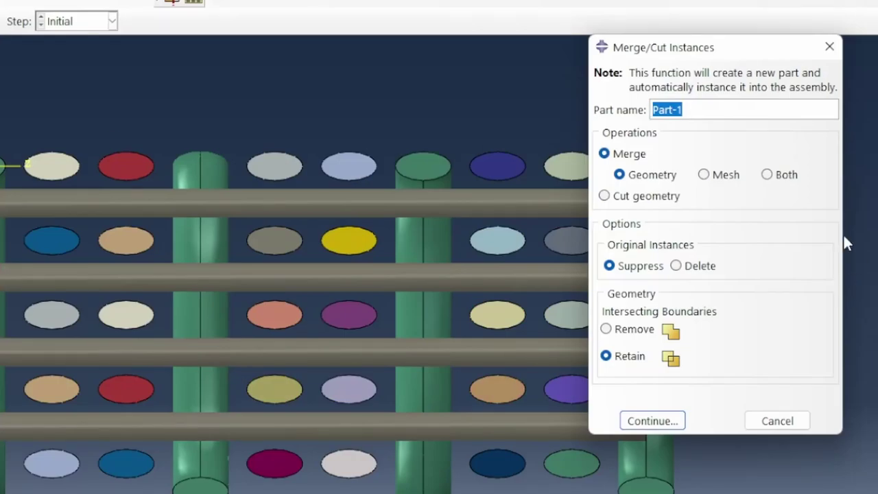
{"action": "type", "text": "WarpBundle"}
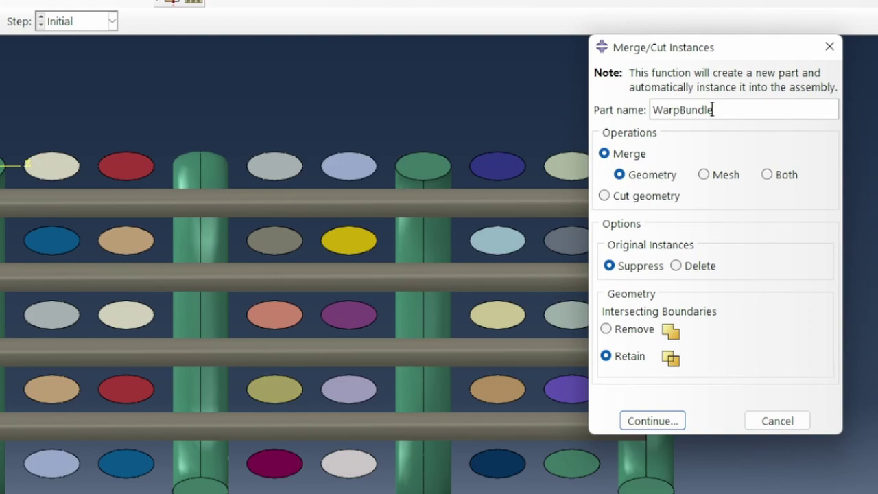
{"action": "left_click", "coordinate": [652, 420]}
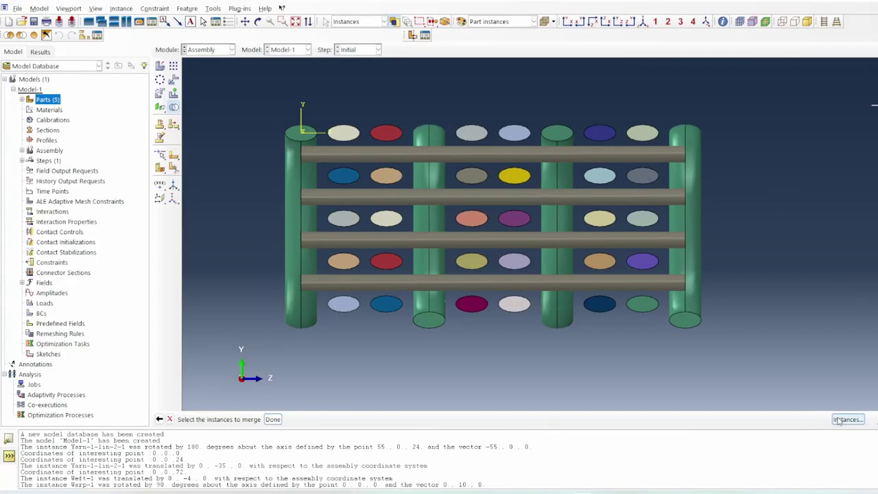
{"action": "scroll", "coordinate": [253, 209], "scroll_direction": "down", "scroll_amount": 8}
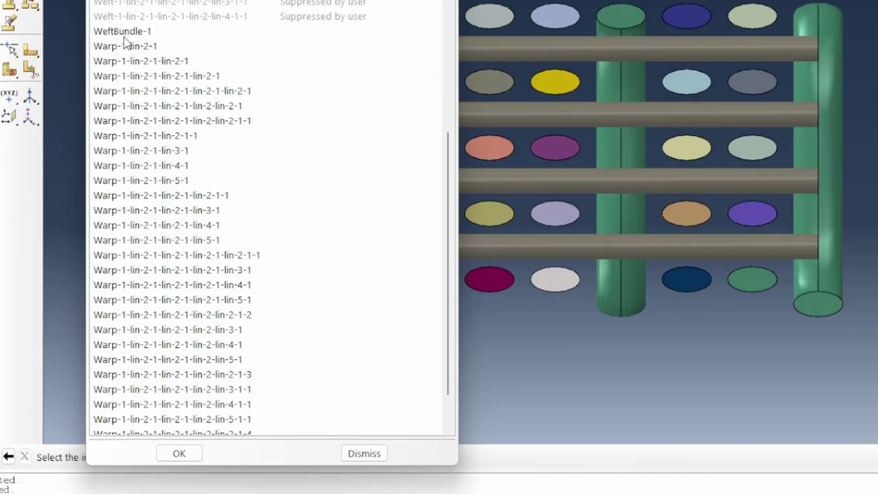
{"action": "left_click", "coordinate": [237, 158]}
{"action": "scroll", "coordinate": [186, 133], "scroll_direction": "down", "scroll_amount": 3}
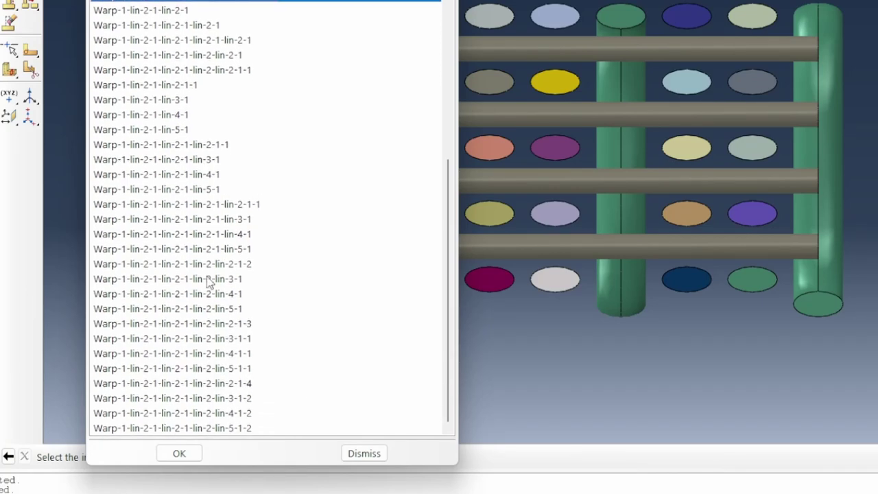
{"action": "left_click", "coordinate": [162, 431], "text": "shift"}
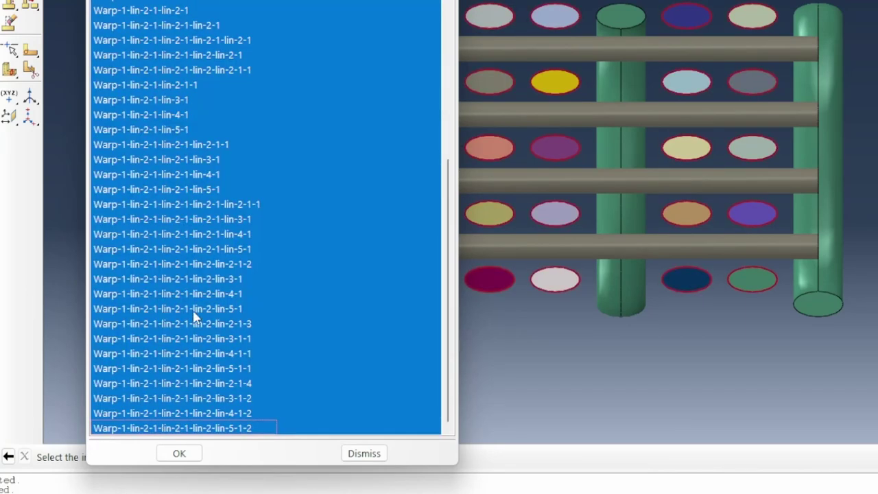
{"action": "scroll", "coordinate": [196, 279], "scroll_direction": "up", "scroll_amount": 8}
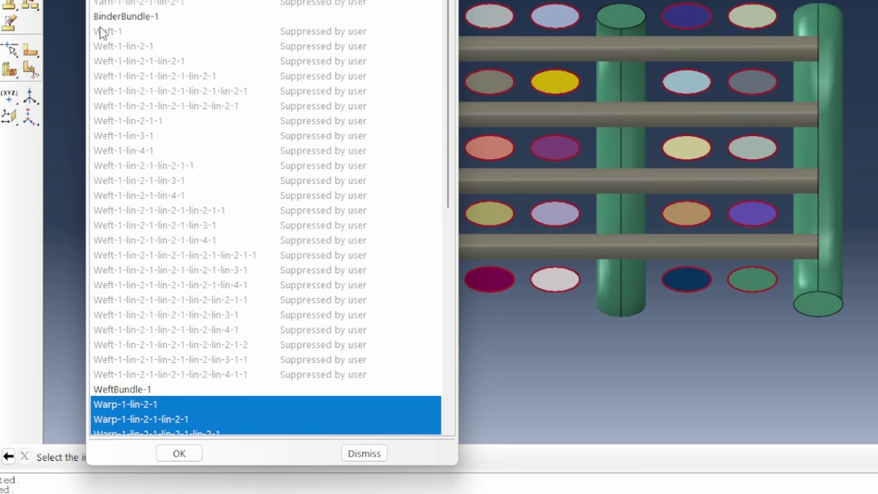
{"action": "scroll", "coordinate": [146, 201], "scroll_direction": "down", "scroll_amount": 8}
{"action": "left_click", "coordinate": [177, 453]}
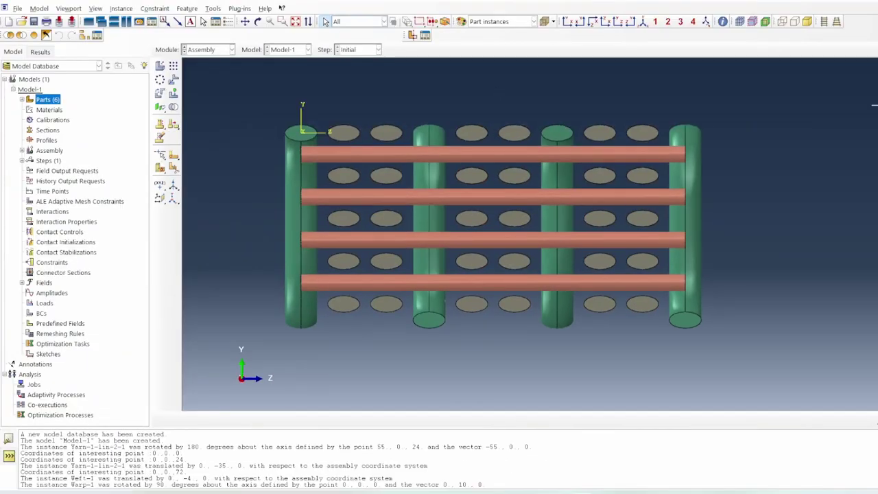
Step: Create a 3D deformable solid extrusion part named Matrix with an approximate size of 200
{"action": "left_click", "coordinate": [644, 23]}
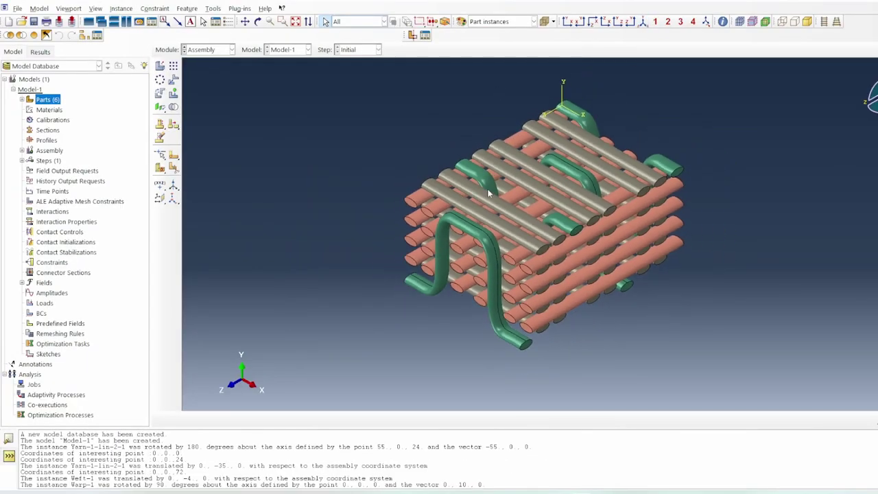
{"action": "left_click", "coordinate": [836, 22]}
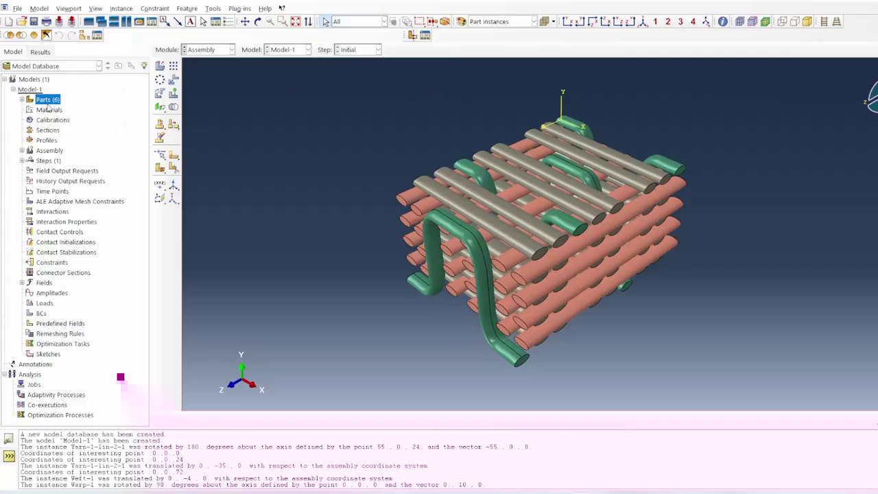
{"action": "double_click", "coordinate": [47, 99]}
{"action": "type", "text": "Matrix"}
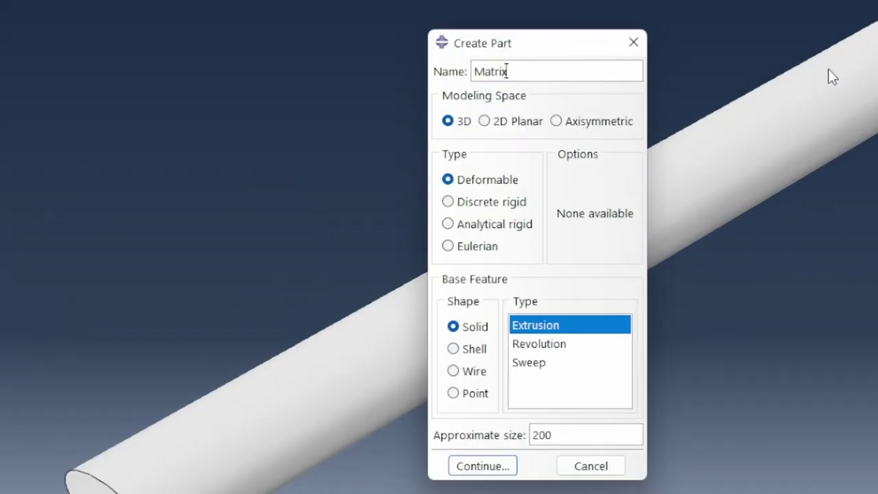
{"action": "left_click", "coordinate": [506, 464]}
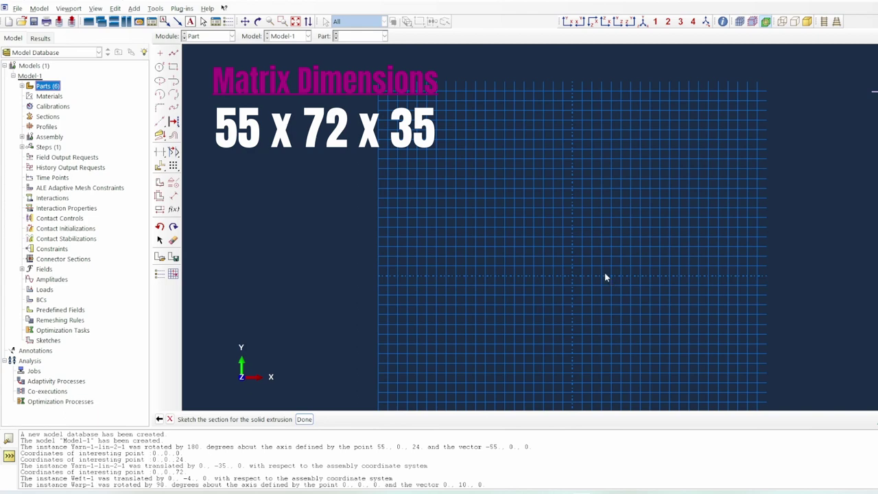
Step: Sketch a large rectangle enclosing the origin as the Matrix section, extending mostly into the positive X and Y quadrant
{"action": "left_click", "coordinate": [173, 67]}
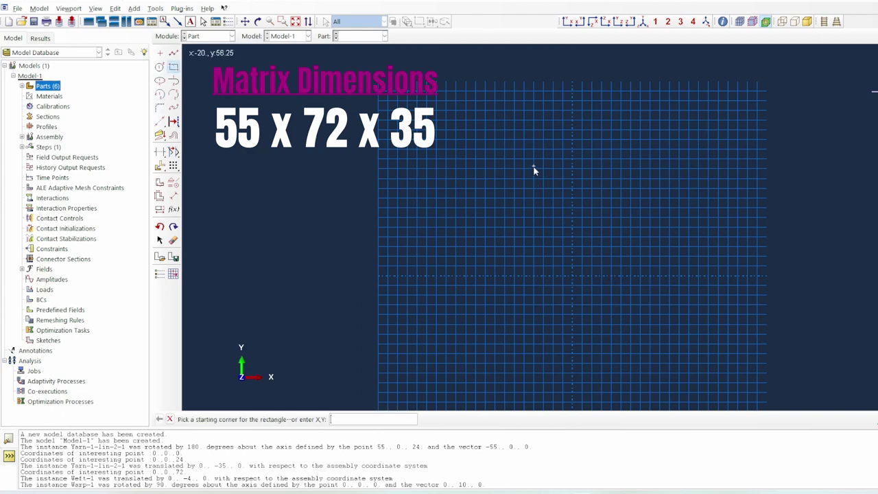
{"action": "scroll", "coordinate": [508, 278], "scroll_direction": "up", "scroll_amount": 2}
{"action": "scroll", "coordinate": [506, 351], "scroll_direction": "down", "scroll_amount": 1}
{"action": "left_click", "coordinate": [506, 367]}
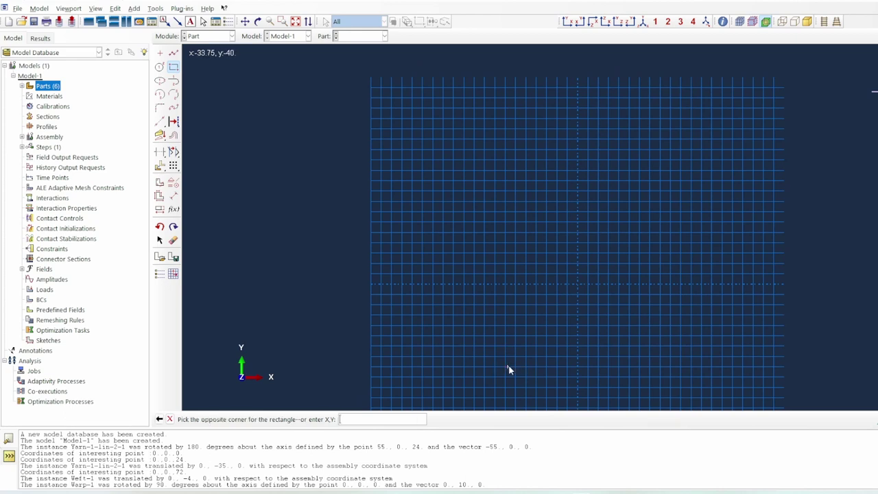
{"action": "left_click", "coordinate": [784, 87]}
{"action": "right_click", "coordinate": [716, 145]}
{"action": "left_click", "coordinate": [757, 204]}
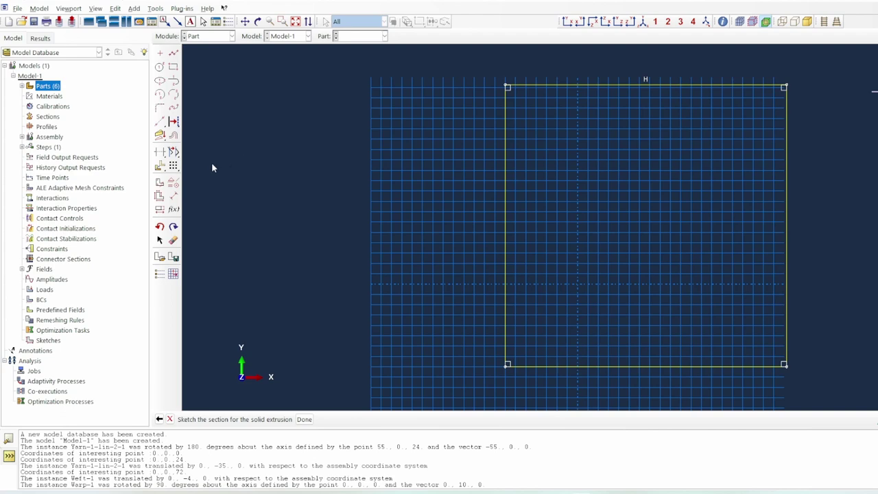
Step: Extrude the Matrix rectangle to a depth of 120
{"action": "left_click", "coordinate": [304, 419]}
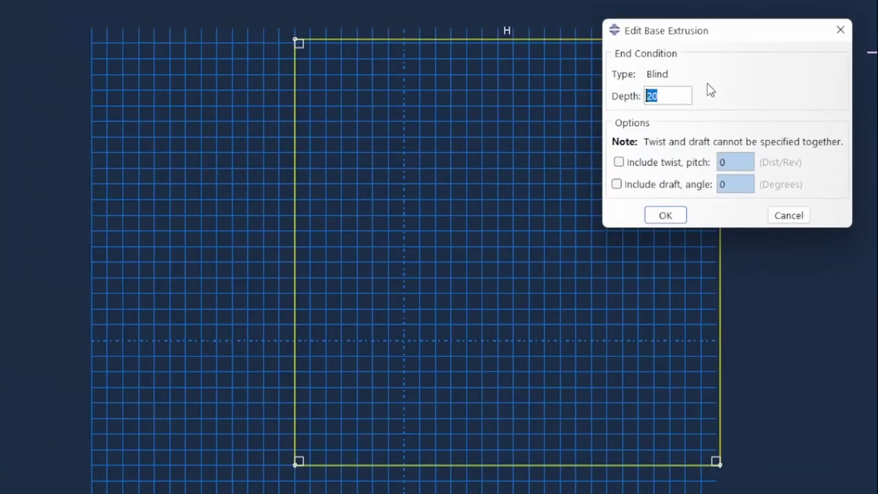
{"action": "type", "text": "120"}
{"action": "key", "text": "Return"}
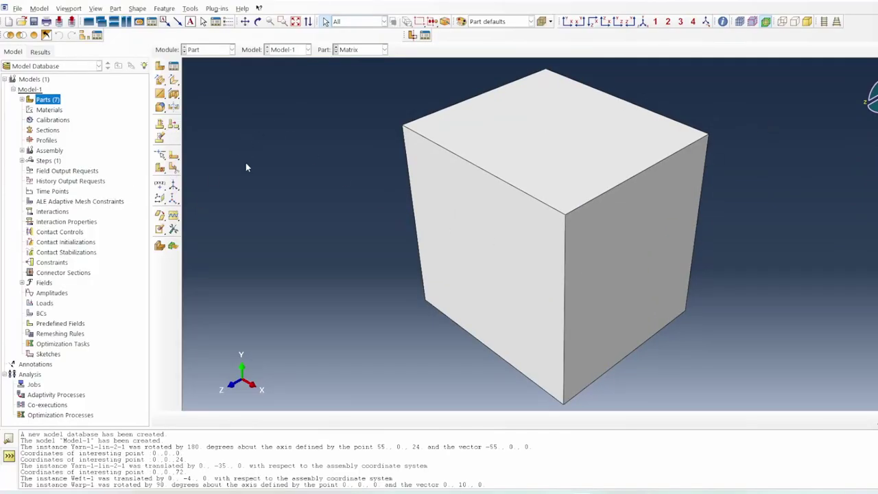
Step: Add a dependent instance of the Matrix part to the assembly
{"action": "left_click", "coordinate": [213, 51]}
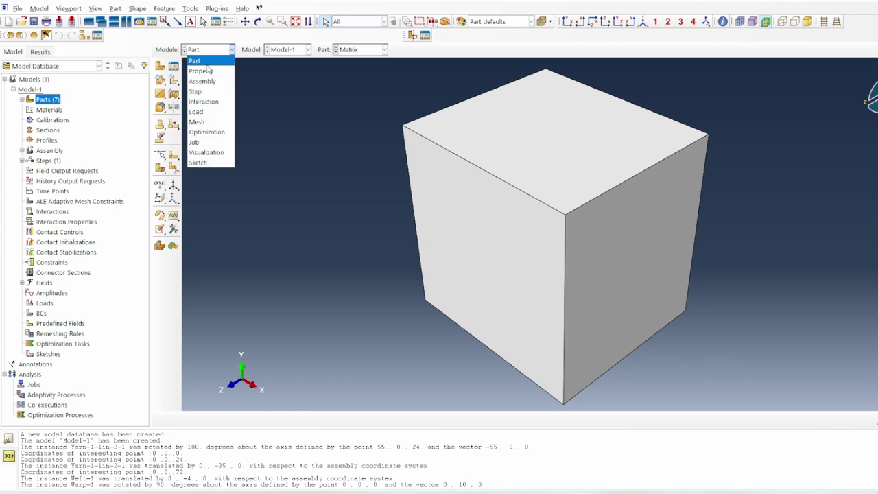
{"action": "left_click", "coordinate": [202, 81]}
{"action": "left_click", "coordinate": [159, 66]}
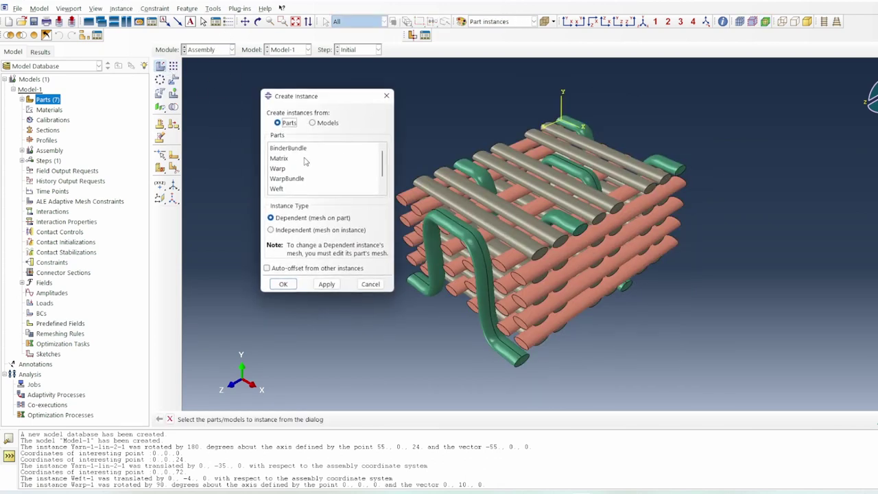
{"action": "left_click", "coordinate": [287, 159]}
{"action": "left_click", "coordinate": [283, 284]}
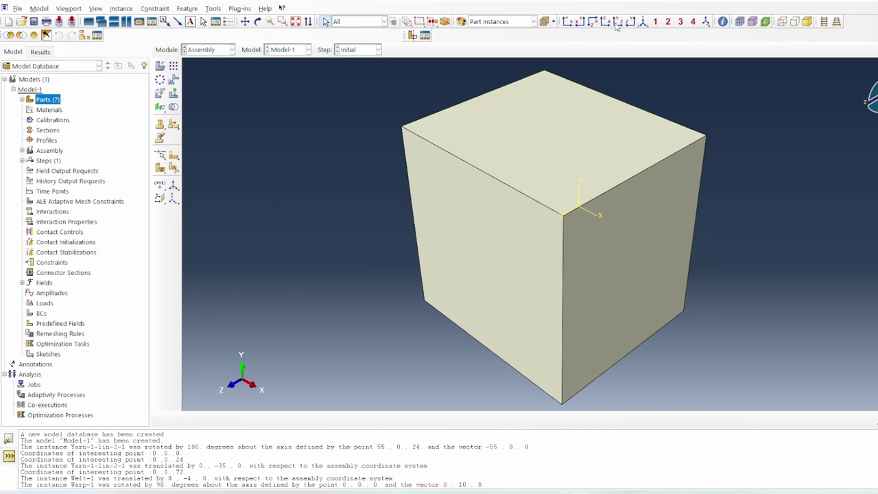
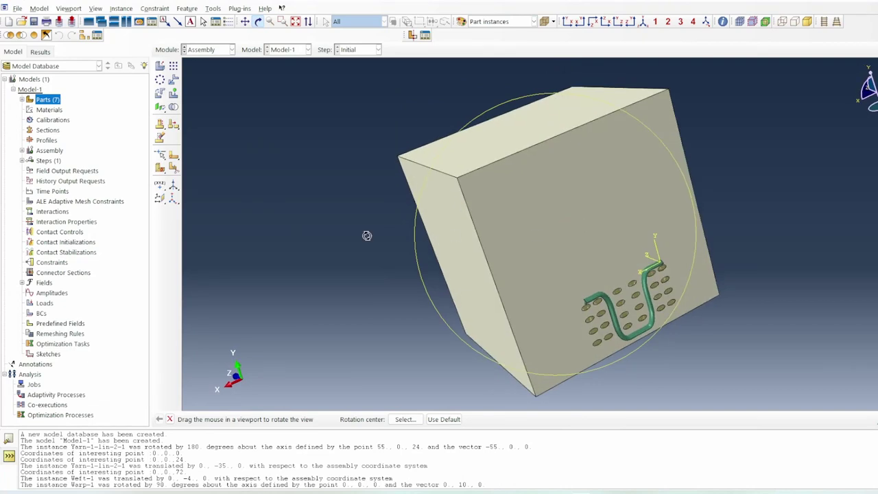
Step: Translate the Matrix instance down along Y, from the upper corner of its yarn-end face to the midpoint of the adjoining vertical edge
{"action": "right_click", "coordinate": [313, 243]}
{"action": "left_click", "coordinate": [366, 318]}
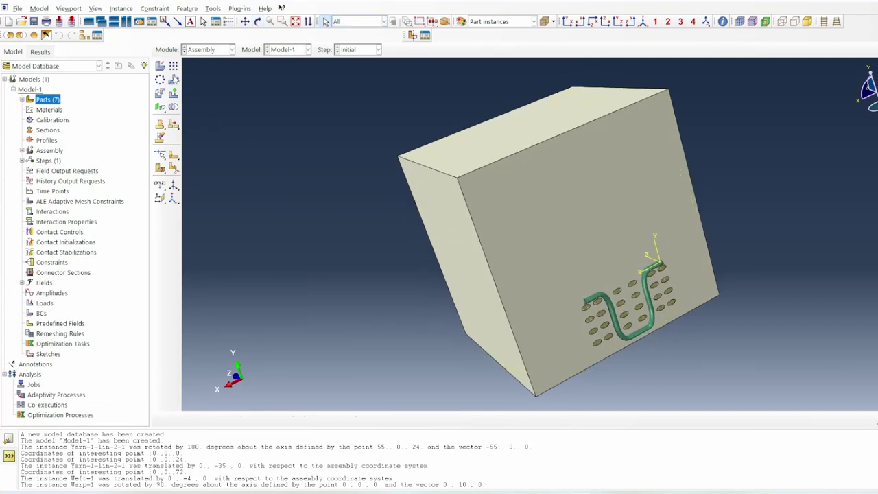
{"action": "left_click", "coordinate": [172, 81]}
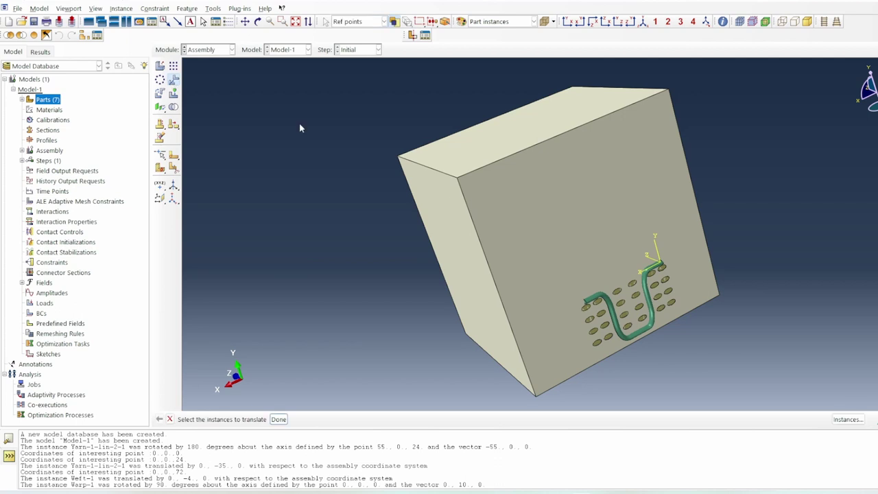
{"action": "left_click", "coordinate": [501, 204]}
{"action": "middle_click", "coordinate": [432, 266]}
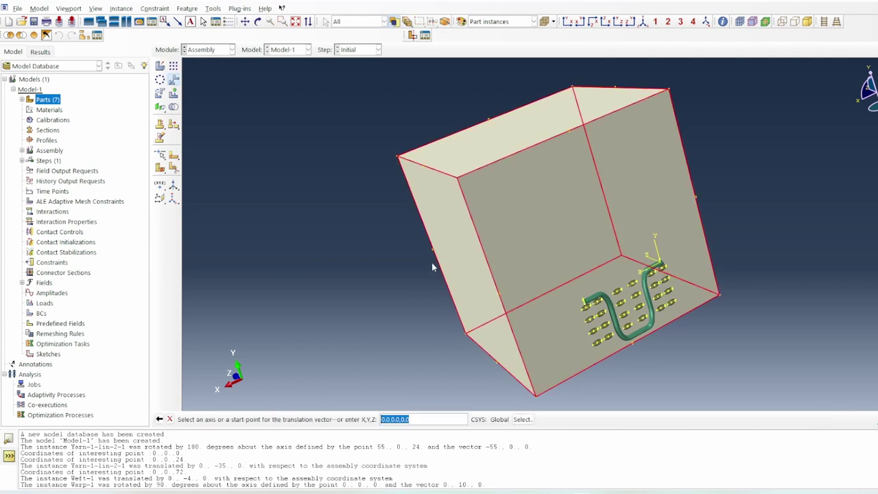
{"action": "left_click", "coordinate": [457, 180]}
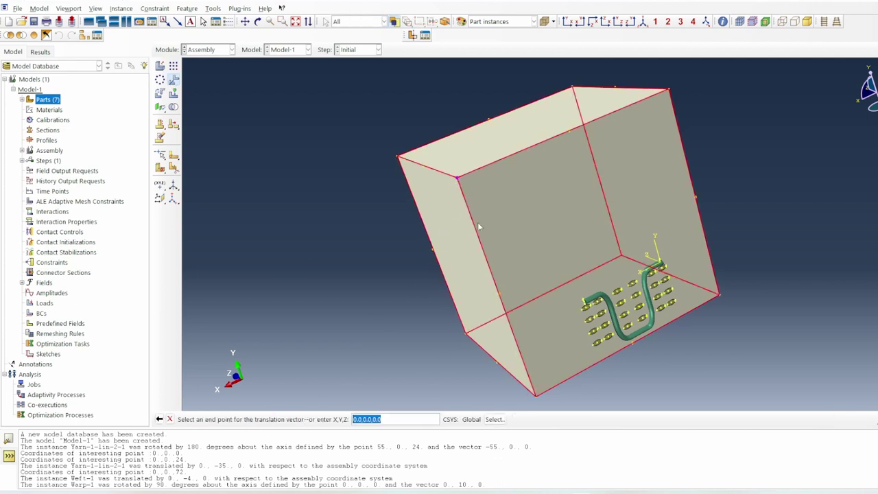
{"action": "left_click", "coordinate": [500, 295]}
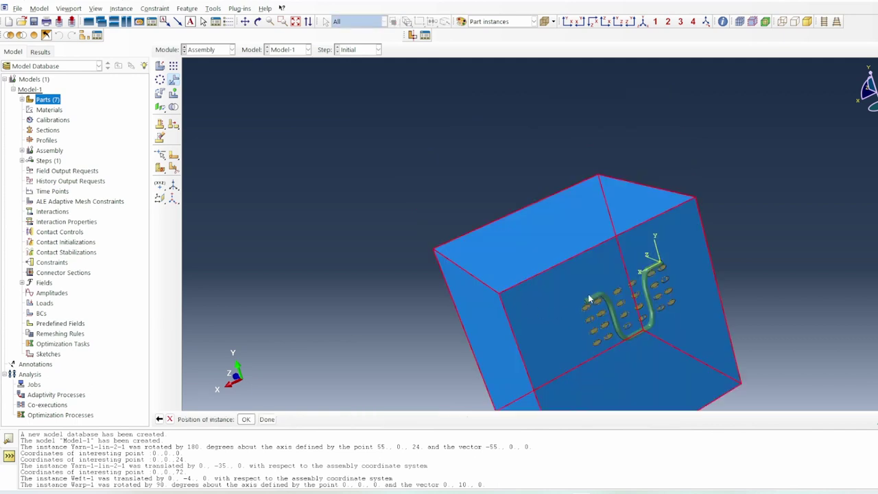
{"action": "scroll", "coordinate": [582, 285], "scroll_direction": "down", "scroll_amount": 3}
{"action": "left_click", "coordinate": [245, 419]}
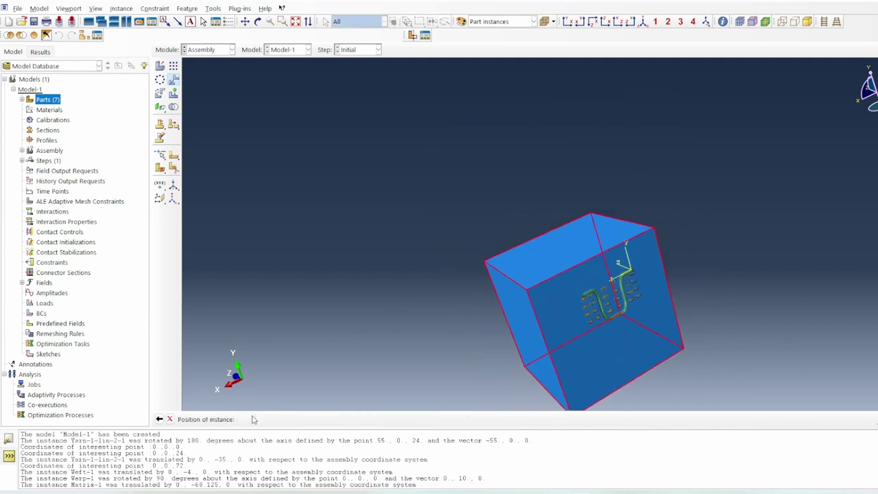
Step: Create a datum point midway between the midpoint of the Matrix block's upper Z-direction edge and that edge's far corner
{"action": "left_click", "coordinate": [257, 21]}
{"action": "left_click_drag", "start_coordinate": [617, 274], "coordinate": [700, 255]}
{"action": "right_click", "coordinate": [742, 255]}
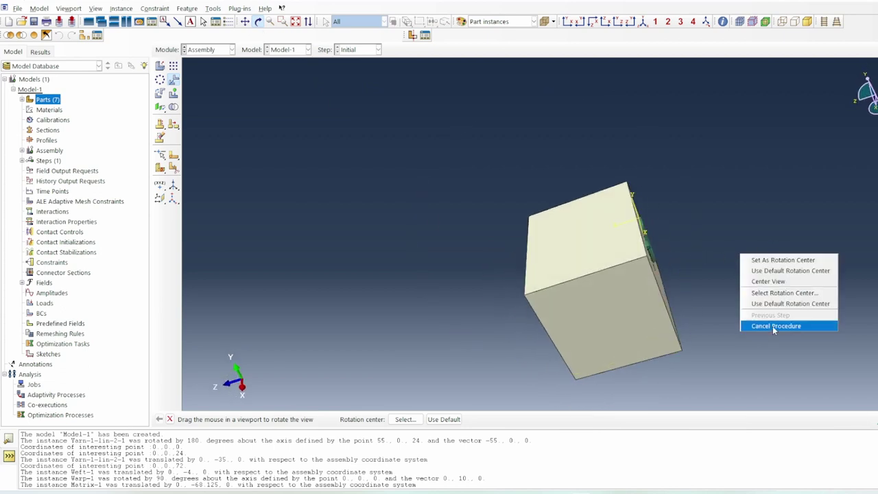
{"action": "left_click", "coordinate": [763, 325]}
{"action": "left_click_drag", "start_coordinate": [613, 277], "coordinate": [511, 301], "text": "ctrl+alt"}
{"action": "right_click", "coordinate": [234, 241]}
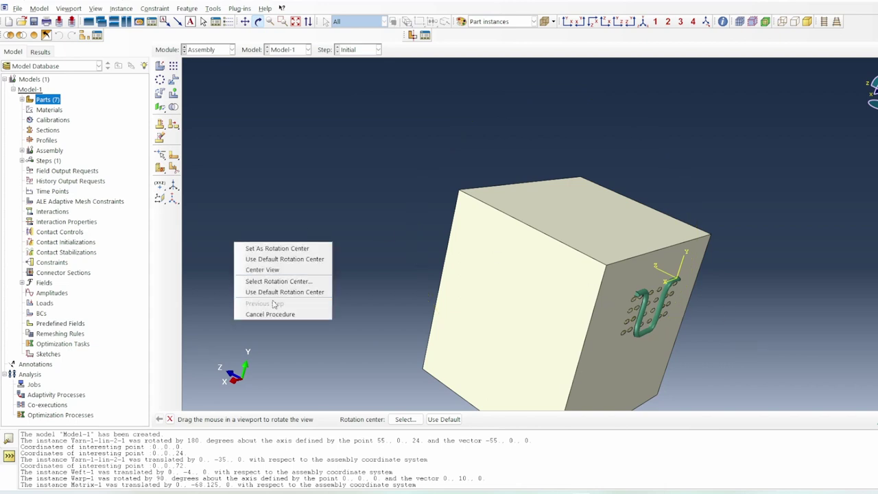
{"action": "left_click", "coordinate": [278, 314]}
{"action": "left_click_drag", "start_coordinate": [55, 195], "coordinate": [128, 192]}
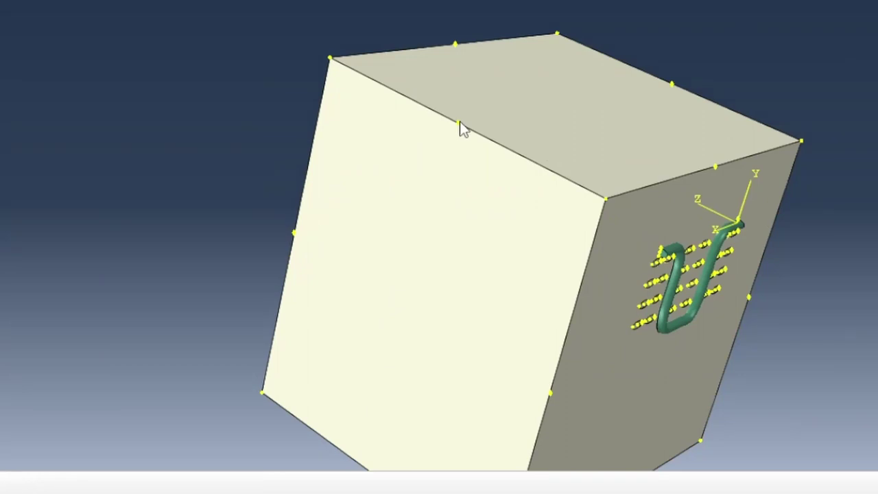
{"action": "left_click", "coordinate": [735, 260]}
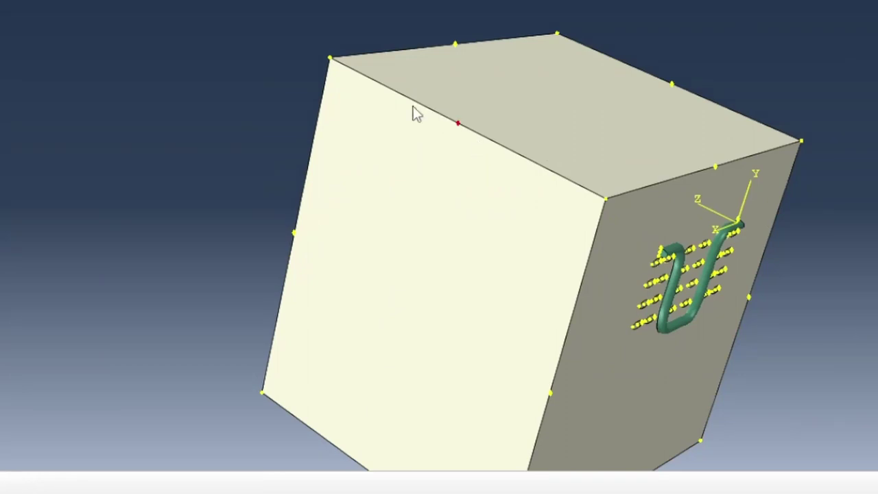
{"action": "left_click", "coordinate": [331, 60]}
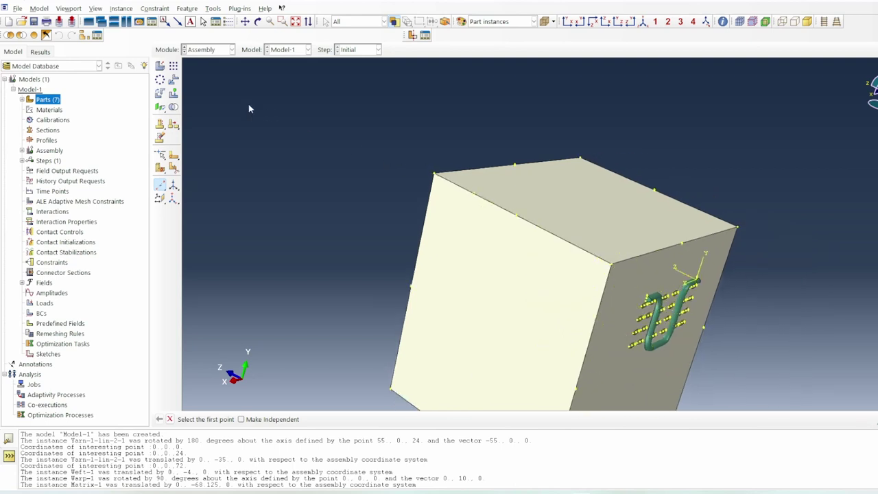
Step: Translate the Matrix instance along Z, from the upper corner of its edge to the datum point on that upper Z-direction edge
{"action": "left_click", "coordinate": [173, 80]}
{"action": "left_click", "coordinate": [500, 281]}
{"action": "left_click", "coordinate": [278, 419]}
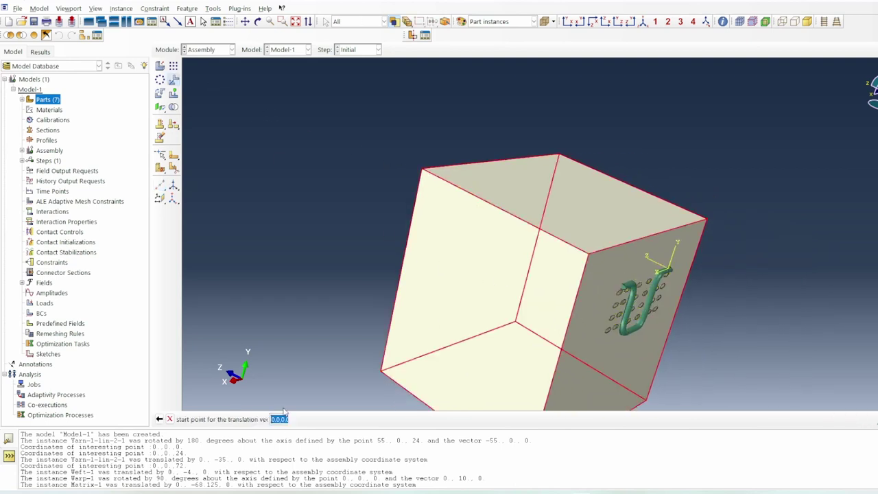
{"action": "left_click", "coordinate": [422, 171]}
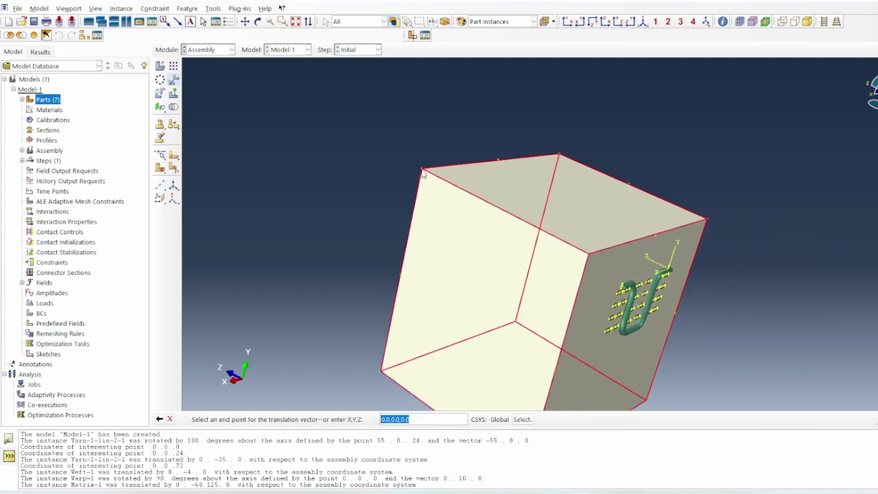
{"action": "left_click", "coordinate": [461, 191]}
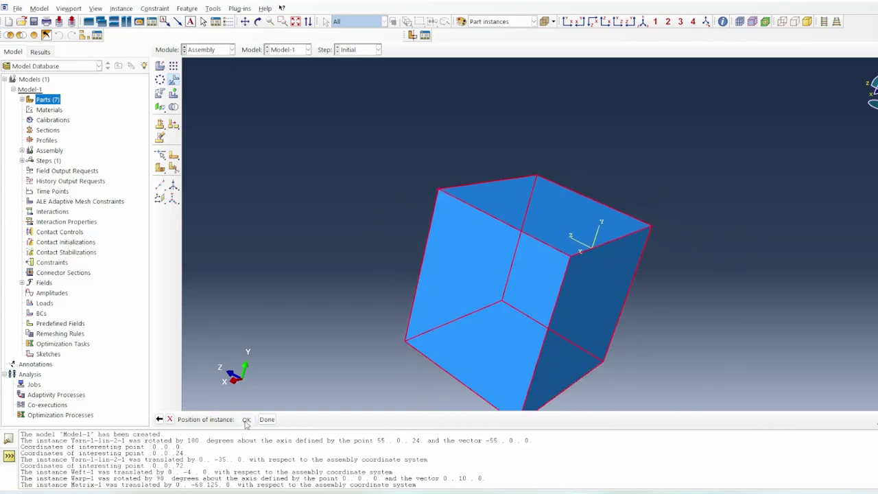
{"action": "middle_click", "coordinate": [468, 142]}
Step: Merge the geometry of all assembly instances into a part named ThreeDOrthog, suppressing the originals and retaining intersecting boundaries
{"action": "left_click", "coordinate": [258, 22]}
{"action": "left_click_drag", "start_coordinate": [480, 233], "coordinate": [517, 190]}
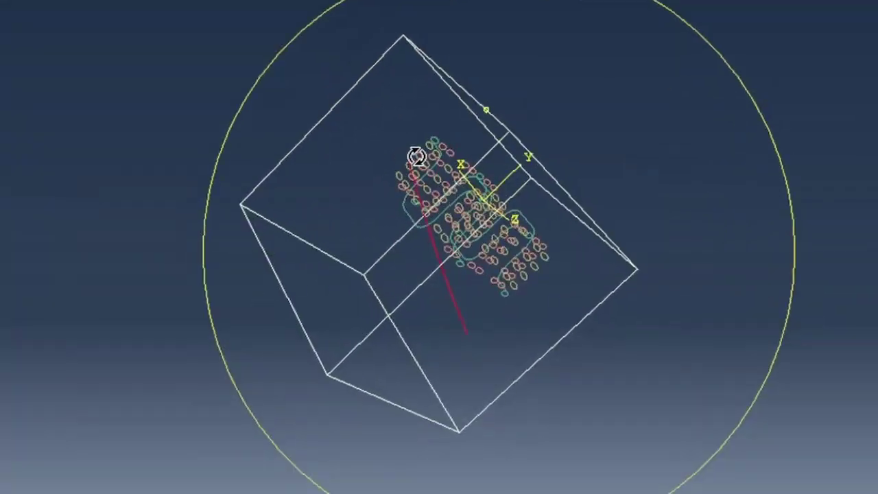
{"action": "left_click_drag", "start_coordinate": [417, 156], "coordinate": [555, 312]}
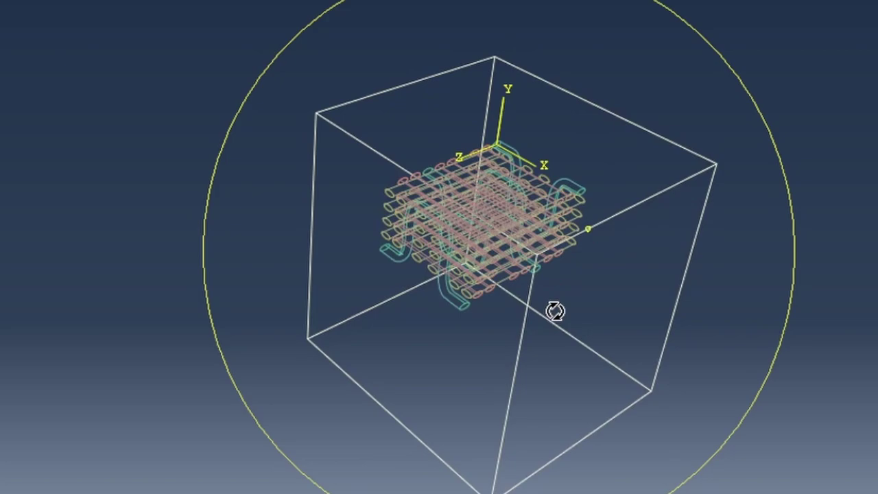
{"action": "left_click_drag", "start_coordinate": [533, 245], "coordinate": [462, 425]}
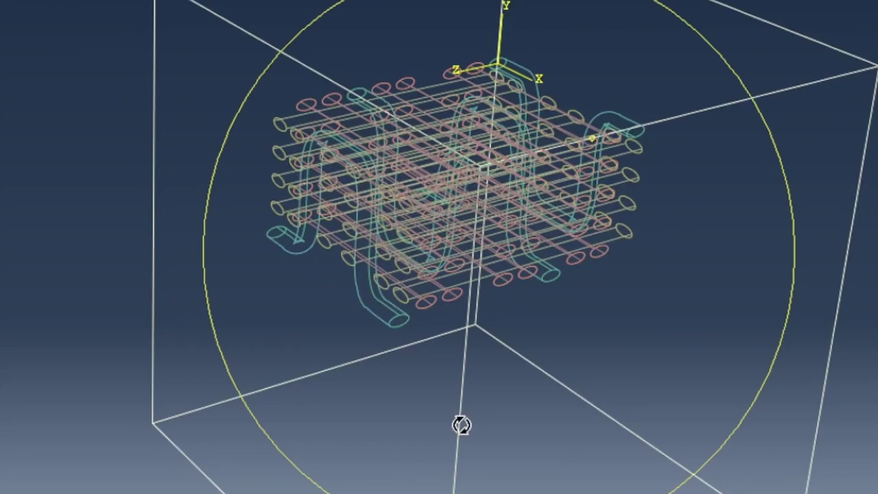
{"action": "right_click", "coordinate": [157, 226]}
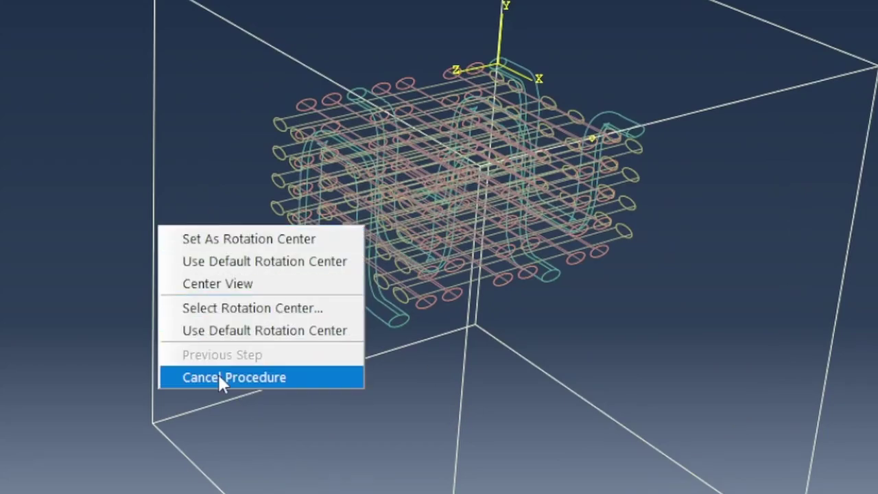
{"action": "left_click", "coordinate": [222, 377]}
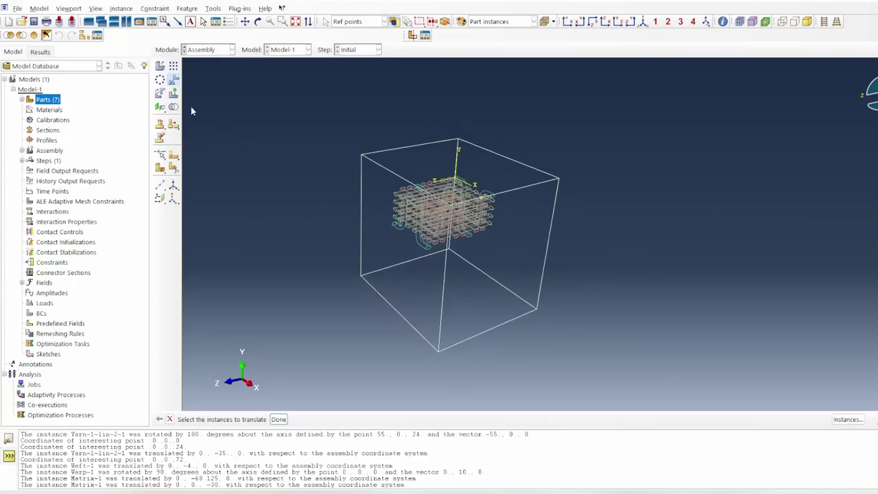
{"action": "left_click", "coordinate": [174, 106]}
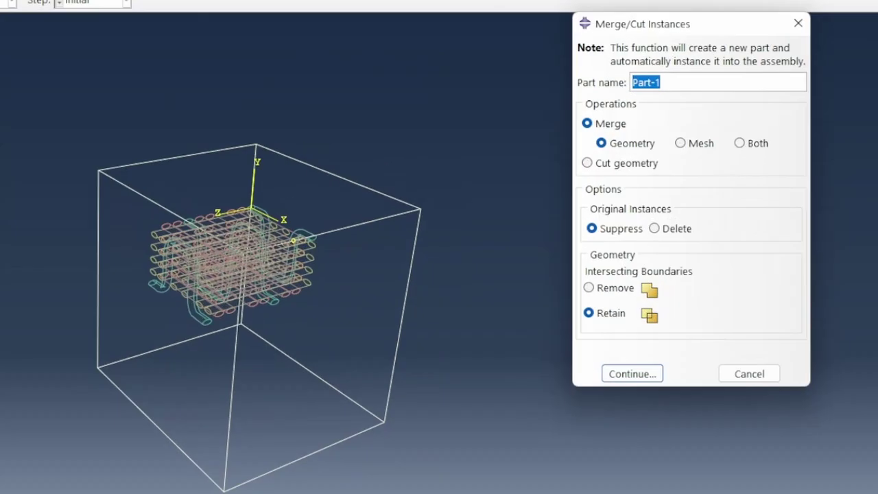
{"action": "type", "text": "ThreeDOrthog"}
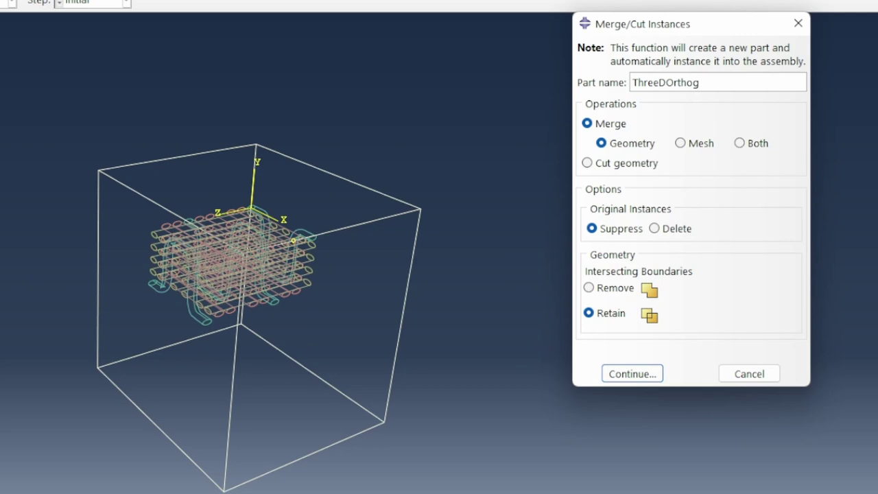
{"action": "left_click", "coordinate": [624, 373]}
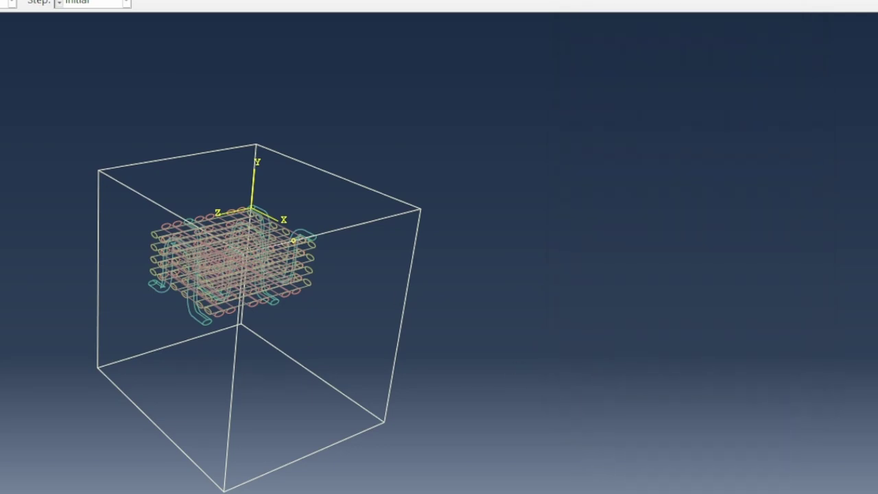
{"action": "left_click_drag", "start_coordinate": [3, 490], "coordinate": [511, 103]}
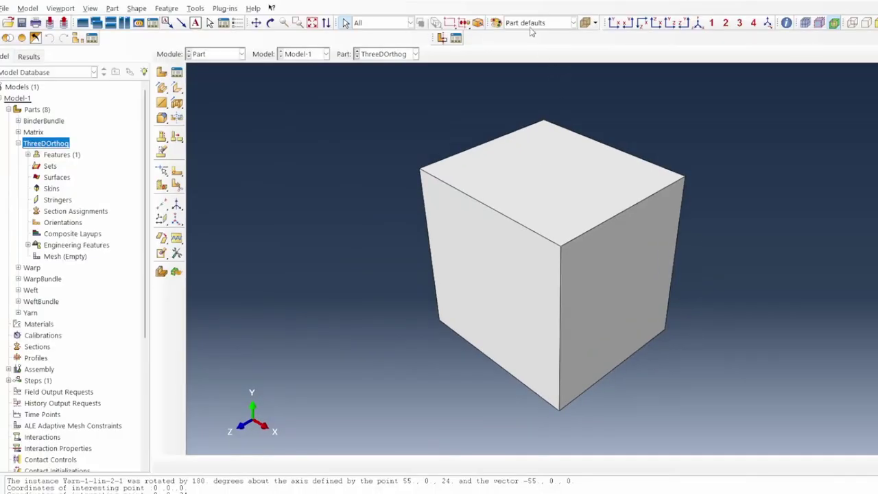
Step: Color-code the ThreeDOrthog part by Sections so the yarns show through the matrix block
{"action": "left_click", "coordinate": [530, 29]}
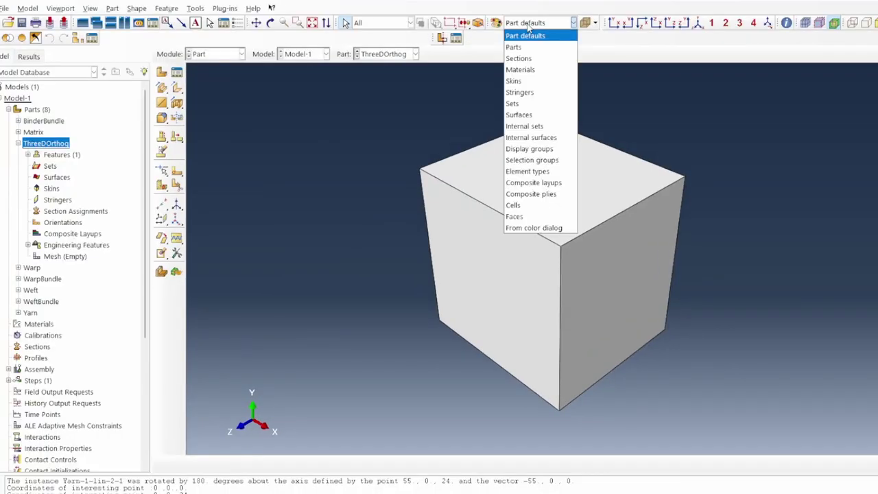
{"action": "left_click", "coordinate": [532, 65]}
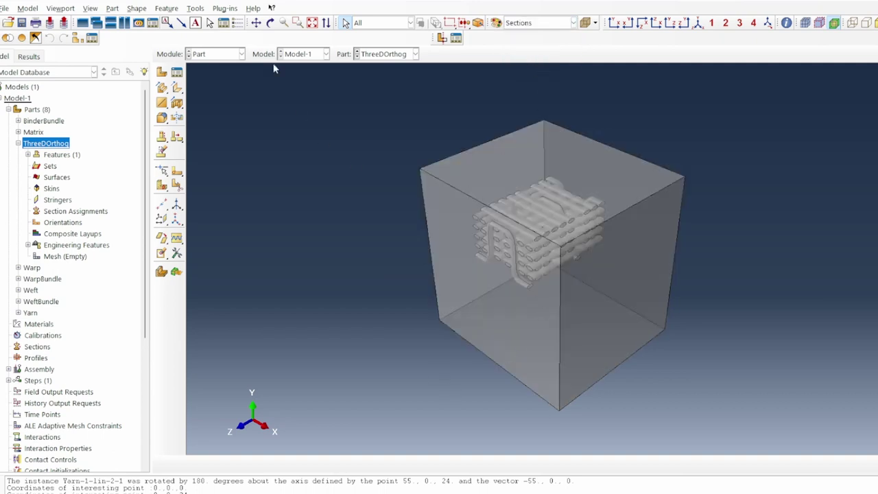
{"action": "left_click", "coordinate": [270, 22]}
{"action": "left_click_drag", "start_coordinate": [562, 330], "coordinate": [679, 256]}
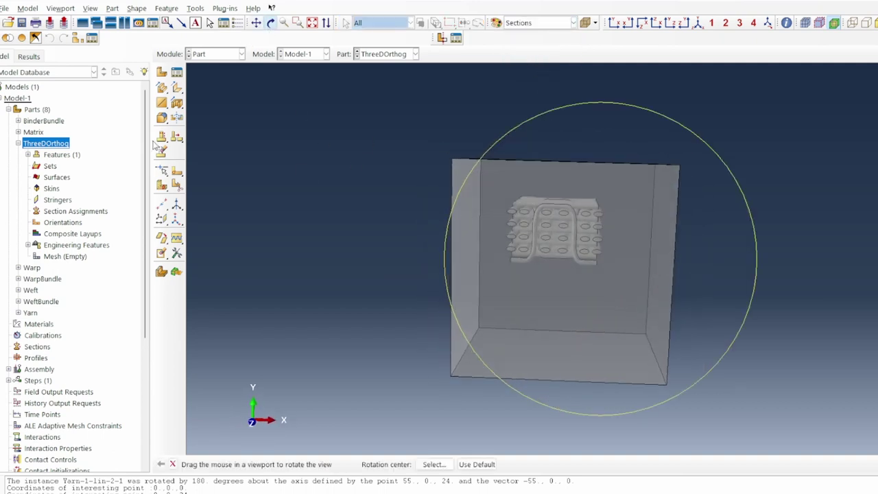
Step: Start an extruded cut sketch on the block's Z-facing front face, with its vertical edge on the -X side oriented vertical and on the right
{"action": "left_click", "coordinate": [177, 103]}
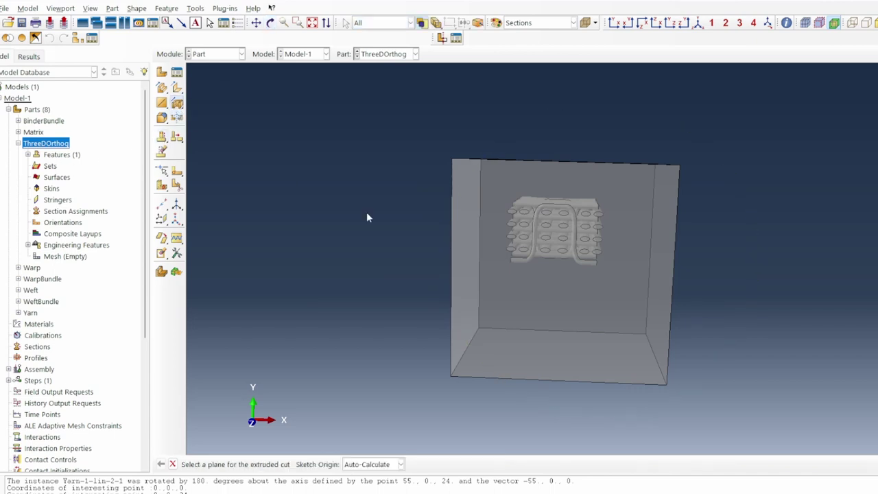
{"action": "left_click", "coordinate": [657, 237]}
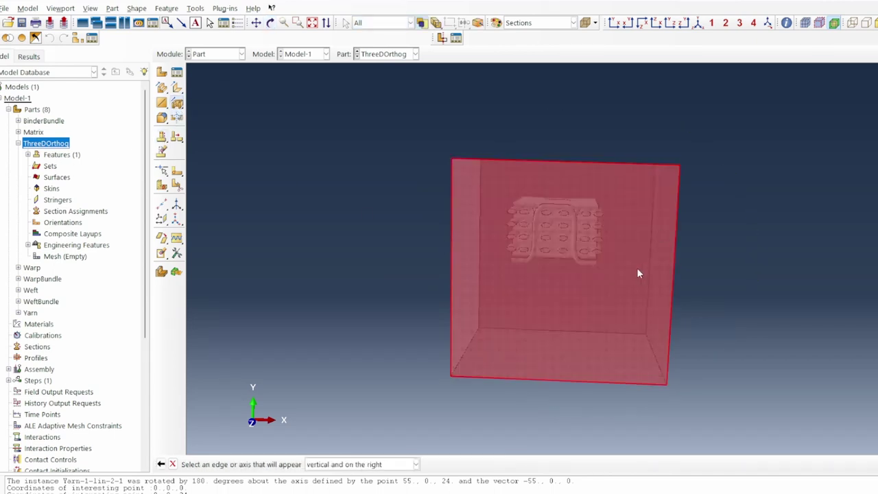
{"action": "left_click", "coordinate": [451, 243]}
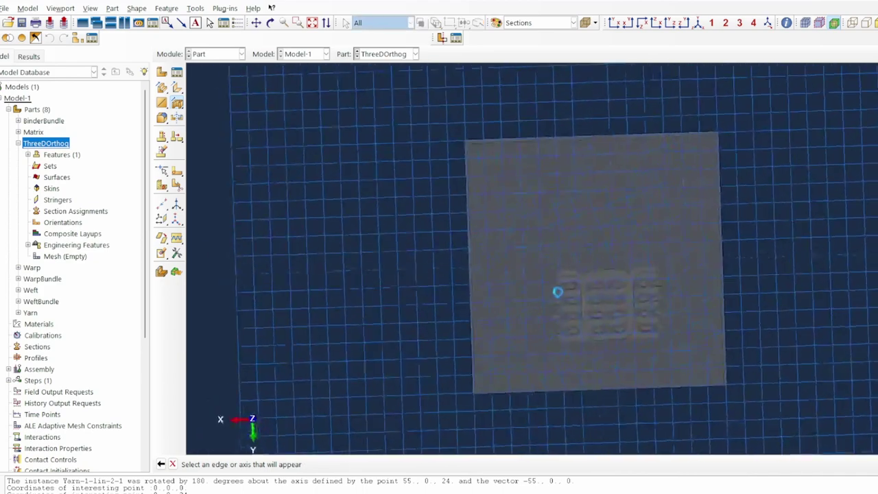
Step: Draw a vertical construction line through the corners of the straight yarn's end on the +X side of the weave
{"action": "scroll", "coordinate": [563, 384], "scroll_direction": "up", "scroll_amount": 5}
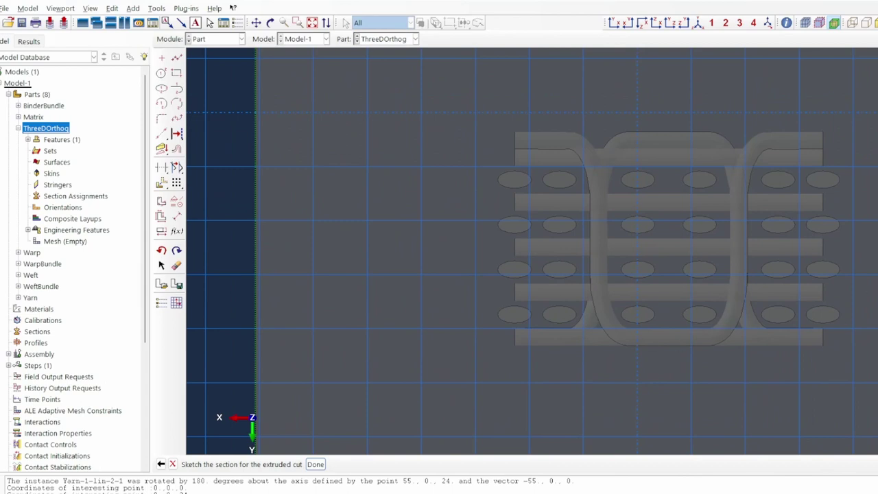
{"action": "scroll", "coordinate": [505, 204], "scroll_direction": "up", "scroll_amount": 4}
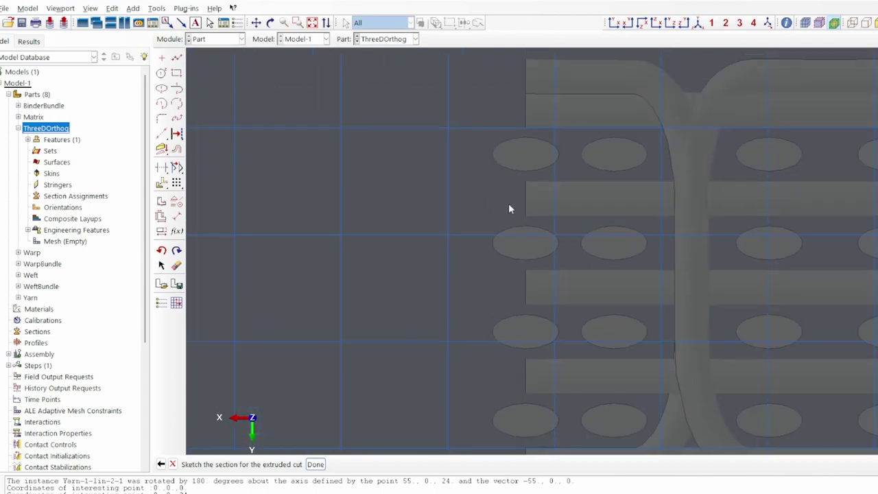
{"action": "scroll", "coordinate": [510, 206], "scroll_direction": "down", "scroll_amount": 2}
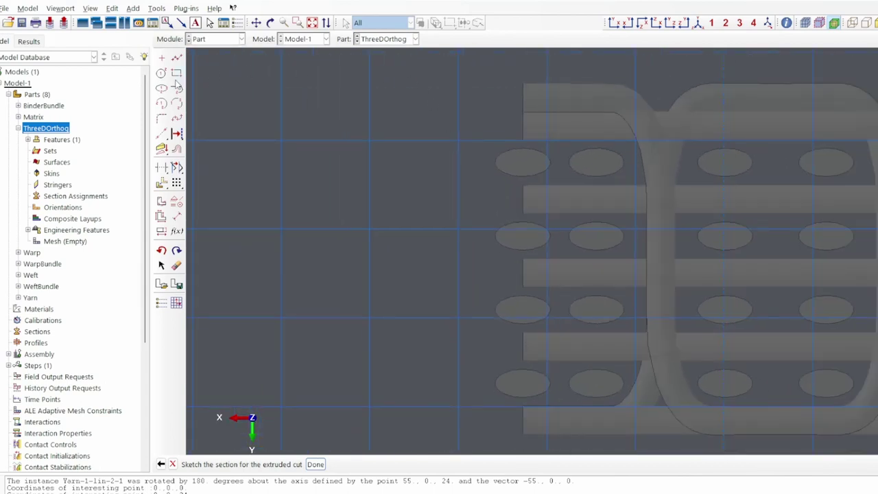
{"action": "left_click", "coordinate": [162, 133]}
{"action": "scroll", "coordinate": [530, 191], "scroll_direction": "up", "scroll_amount": 5}
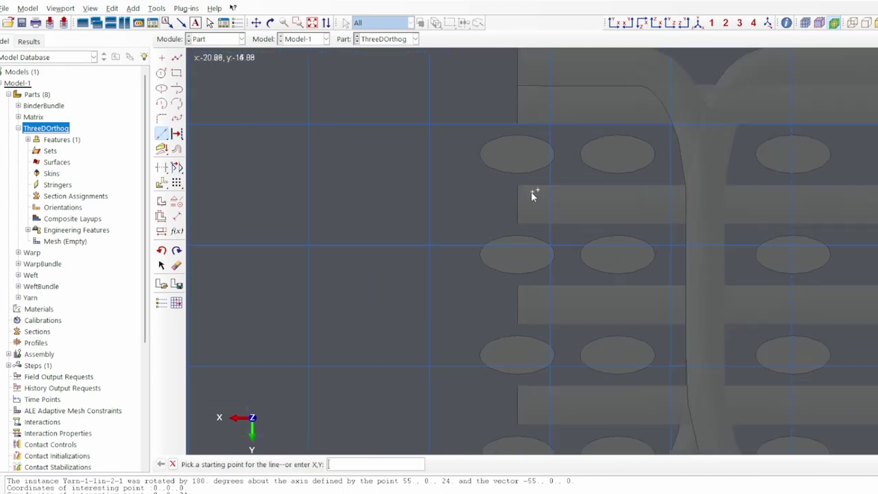
{"action": "scroll", "coordinate": [515, 193], "scroll_direction": "up", "scroll_amount": 4}
{"action": "key", "text": "Escape"}
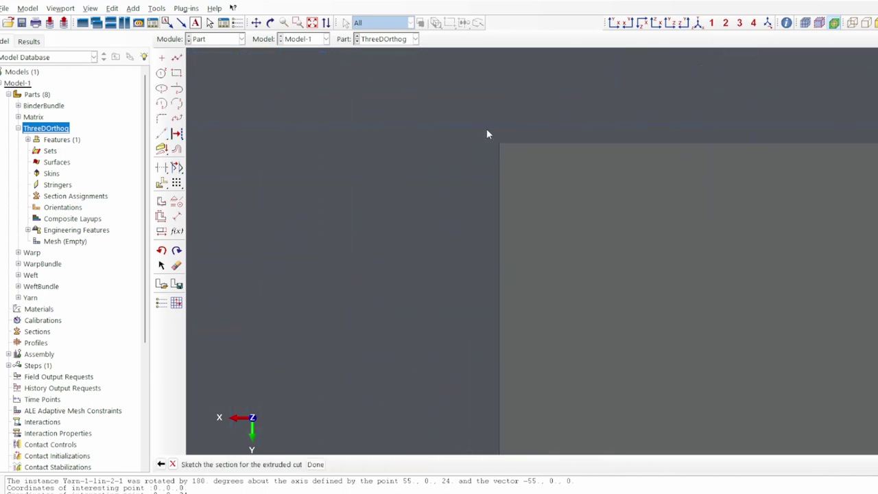
{"action": "left_click", "coordinate": [160, 135]}
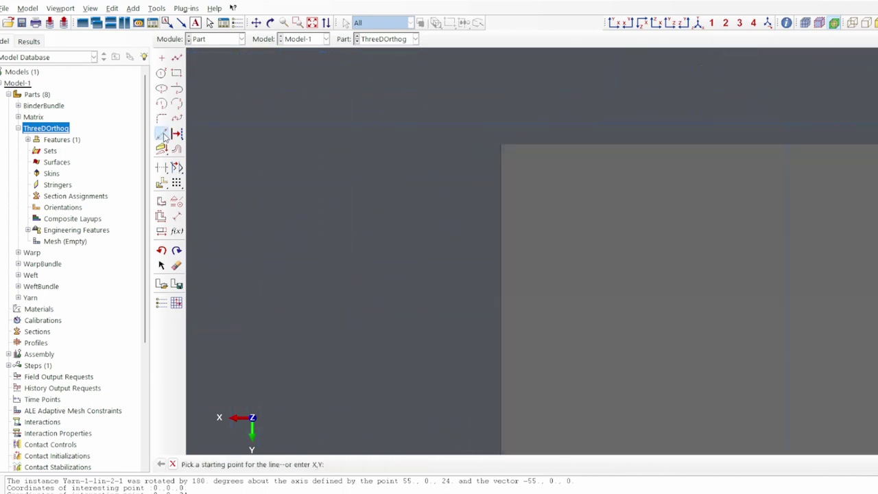
{"action": "left_click", "coordinate": [500, 145]}
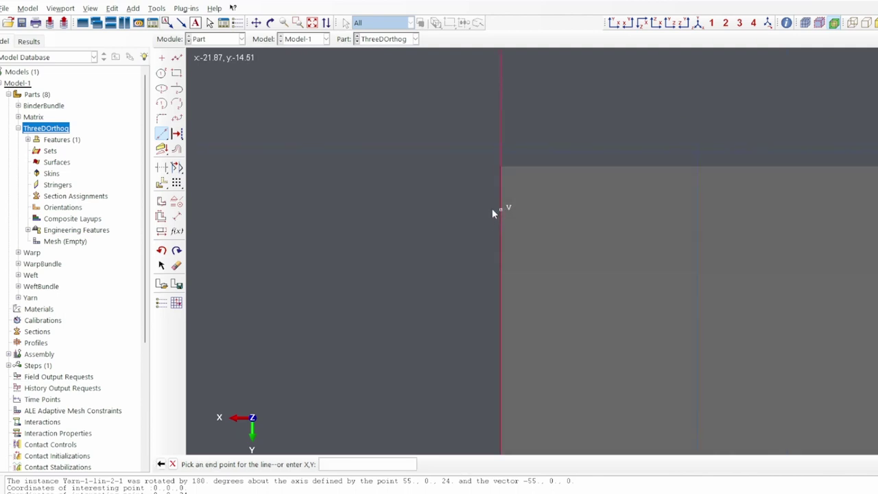
{"action": "scroll", "coordinate": [526, 171], "scroll_direction": "down", "scroll_amount": 3}
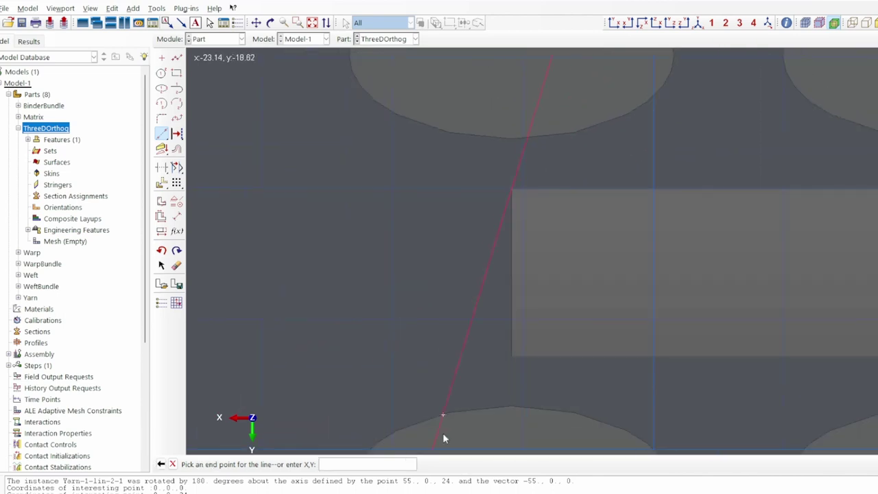
{"action": "scroll", "coordinate": [480, 402], "scroll_direction": "up", "scroll_amount": 3}
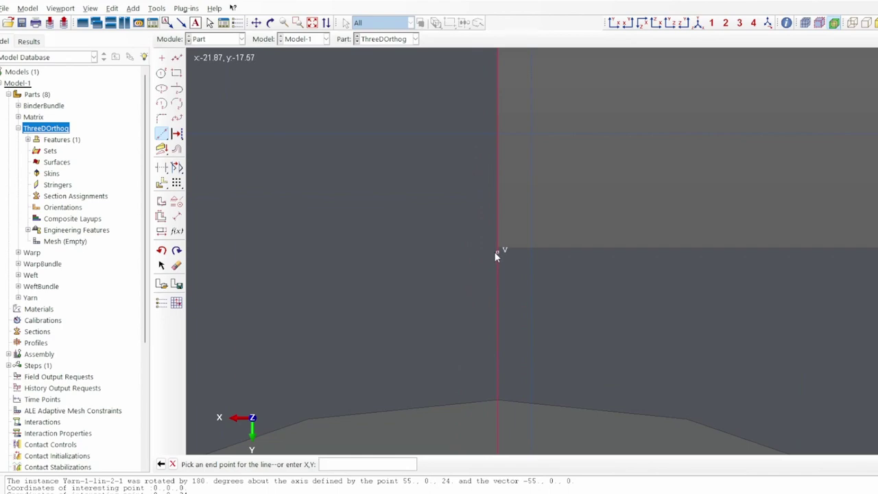
{"action": "left_click", "coordinate": [497, 253]}
{"action": "scroll", "coordinate": [485, 271], "scroll_direction": "down", "scroll_amount": 2}
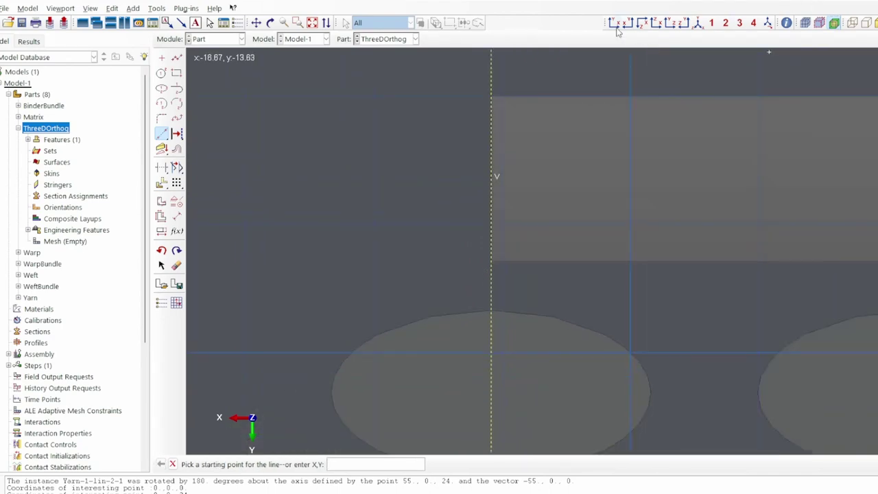
Step: Draw a second vertical construction line along the straight yarn's end edge on the -X side of the weave
{"action": "left_click", "coordinate": [617, 27]}
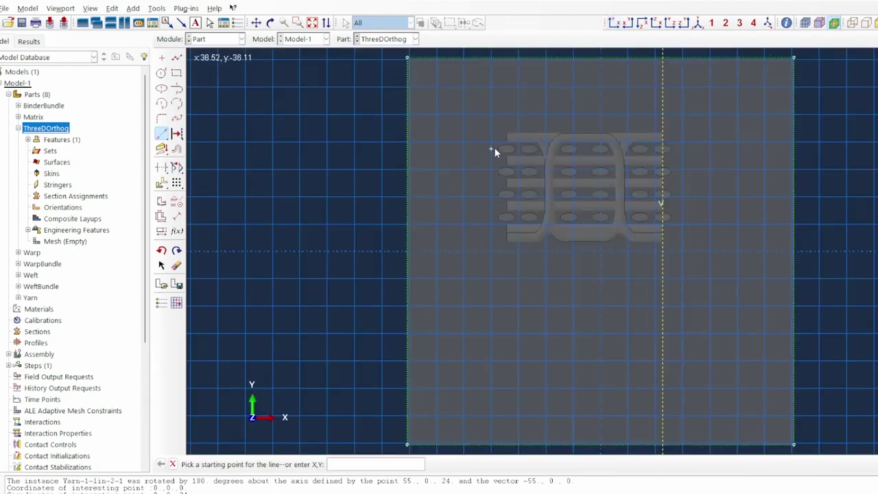
{"action": "scroll", "coordinate": [494, 151], "scroll_direction": "up", "scroll_amount": 10}
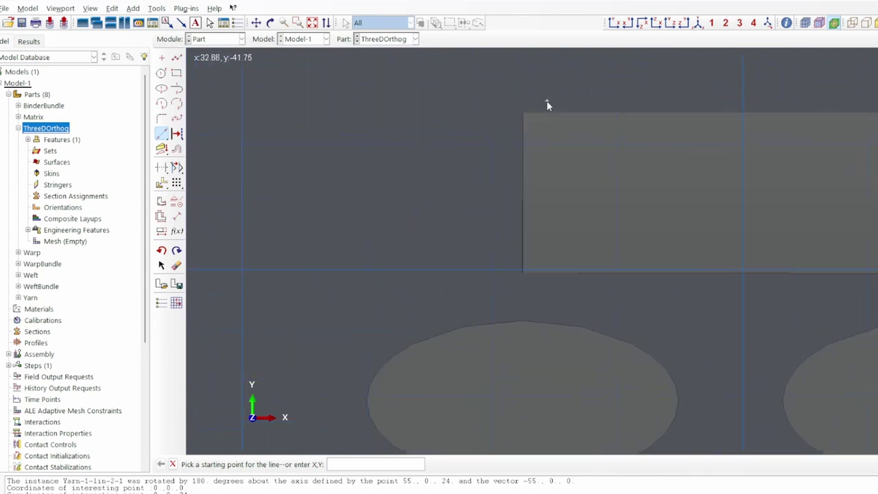
{"action": "scroll", "coordinate": [547, 105], "scroll_direction": "up", "scroll_amount": 4}
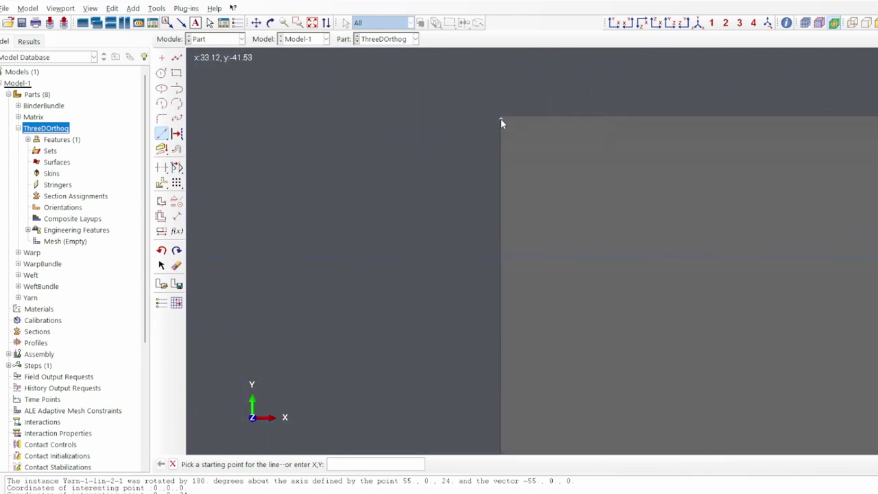
{"action": "scroll", "coordinate": [500, 121], "scroll_direction": "up", "scroll_amount": 1}
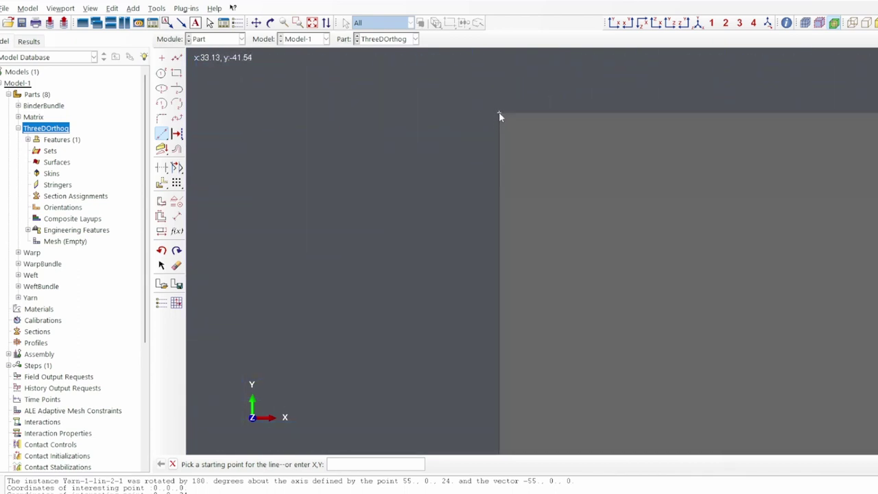
{"action": "left_click", "coordinate": [499, 113]}
{"action": "left_click", "coordinate": [494, 303]}
Step: Draw two horizontal construction lines across the block, one just above the yarns and one below them
{"action": "left_click", "coordinate": [615, 22]}
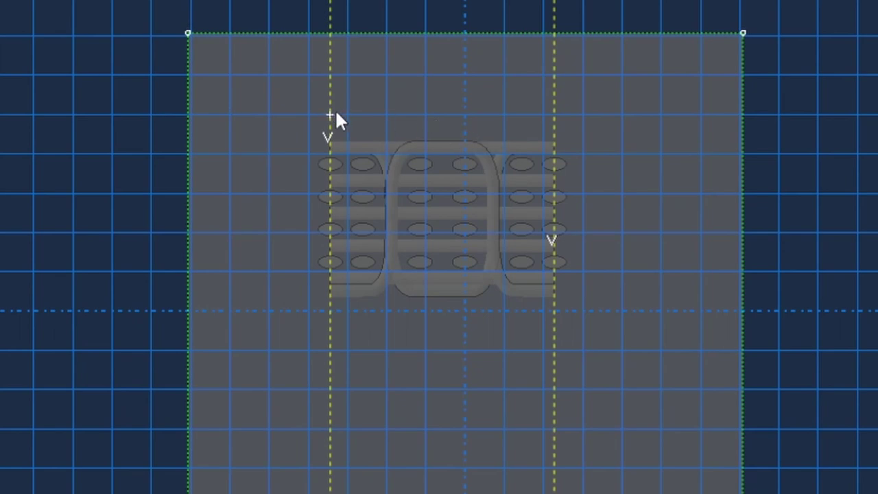
{"action": "left_click", "coordinate": [336, 114]}
{"action": "left_click", "coordinate": [498, 123]}
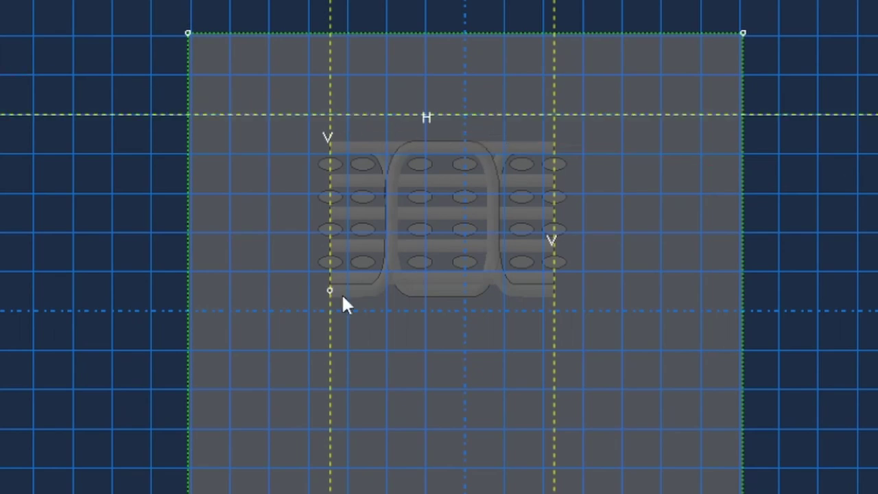
{"action": "left_click", "coordinate": [330, 350]}
{"action": "left_click", "coordinate": [676, 373]}
{"action": "right_click", "coordinate": [719, 389]}
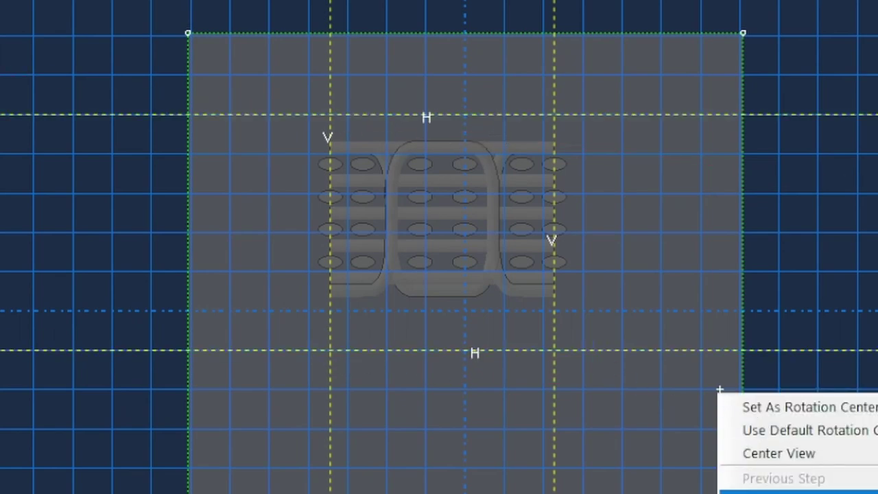
Step: Draw a rectangle around the weave, with opposite corners at the intersections of the construction lines
{"action": "key", "text": "Escape"}
{"action": "scroll", "coordinate": [578, 294], "scroll_direction": "up", "scroll_amount": 5}
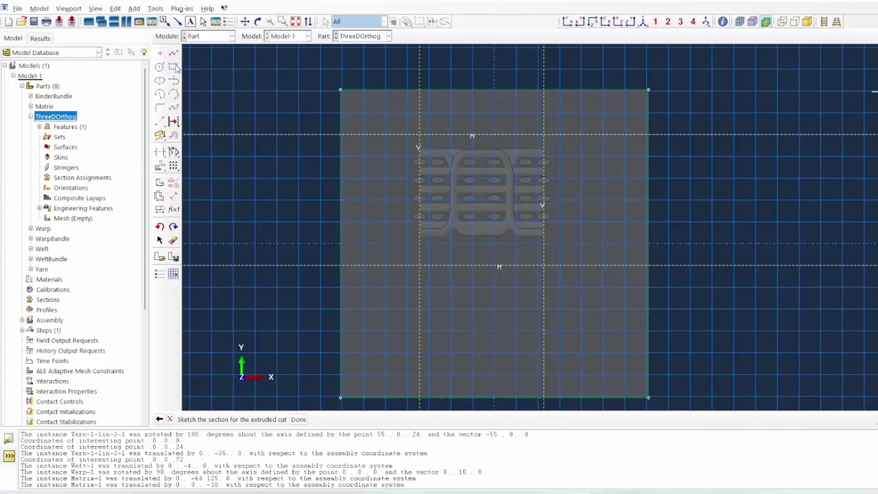
{"action": "left_click", "coordinate": [174, 67]}
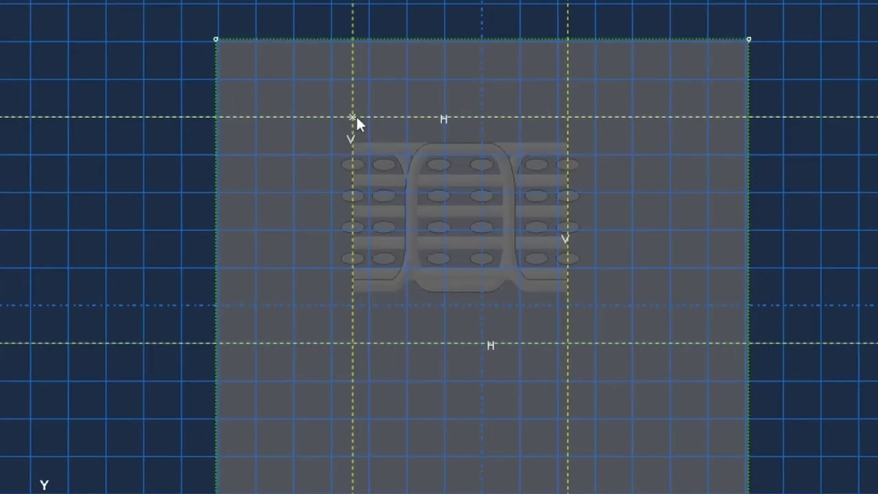
{"action": "left_click", "coordinate": [419, 135]}
{"action": "left_click", "coordinate": [572, 343]}
{"action": "scroll", "coordinate": [593, 323], "scroll_direction": "down", "scroll_amount": 4}
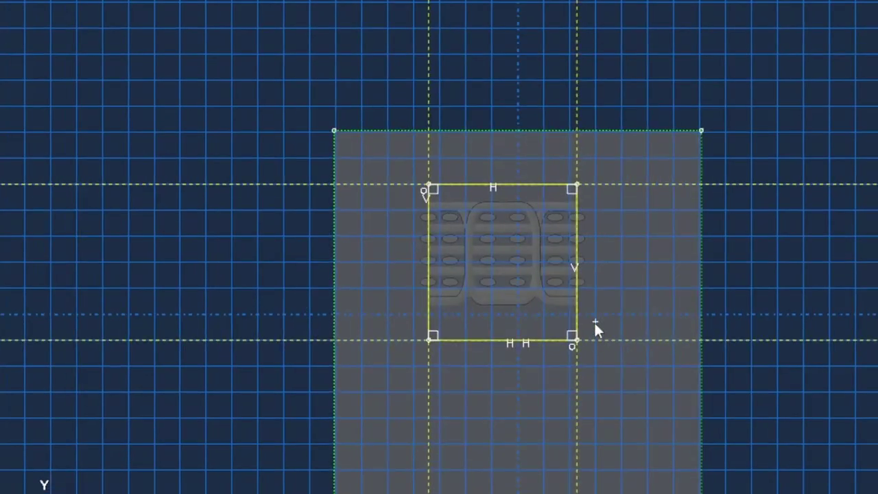
Step: Draw a larger rectangle that encloses the whole block outline, and finish the rectangle command
{"action": "left_click", "coordinate": [346, 111]}
{"action": "left_click", "coordinate": [724, 487]}
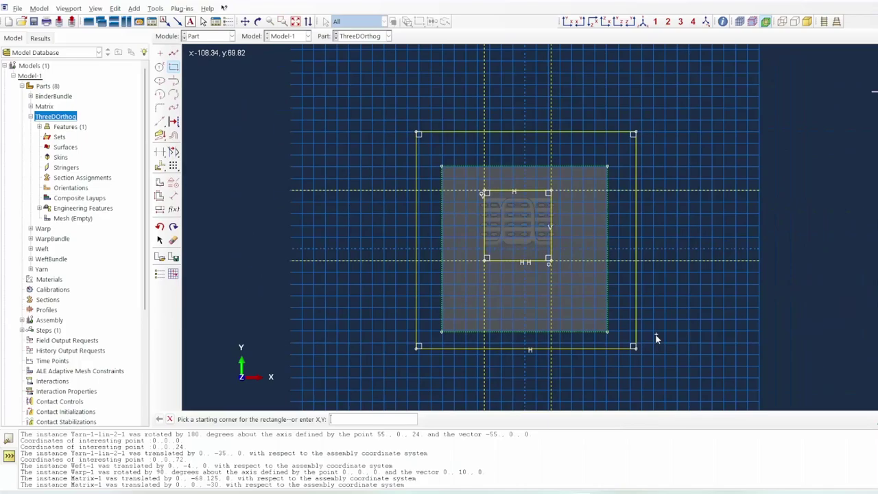
{"action": "right_click", "coordinate": [656, 335]}
{"action": "left_click", "coordinate": [694, 386]}
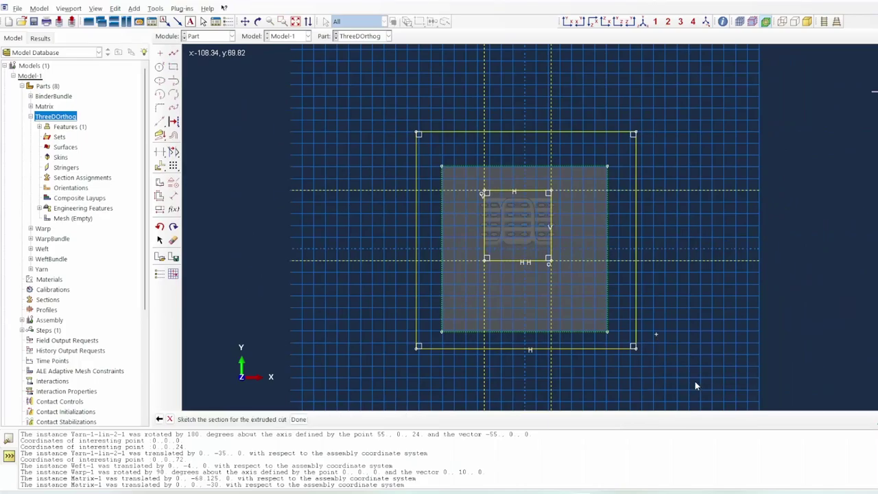
Step: Complete the sketch and cut away the material between the two rectangles with end condition Through All
{"action": "left_click", "coordinate": [298, 419]}
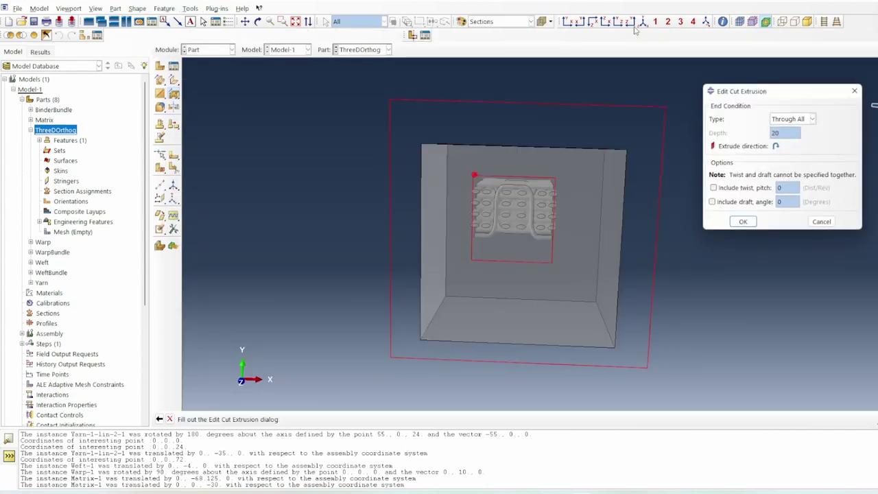
{"action": "left_click", "coordinate": [639, 24]}
{"action": "left_click", "coordinate": [742, 221]}
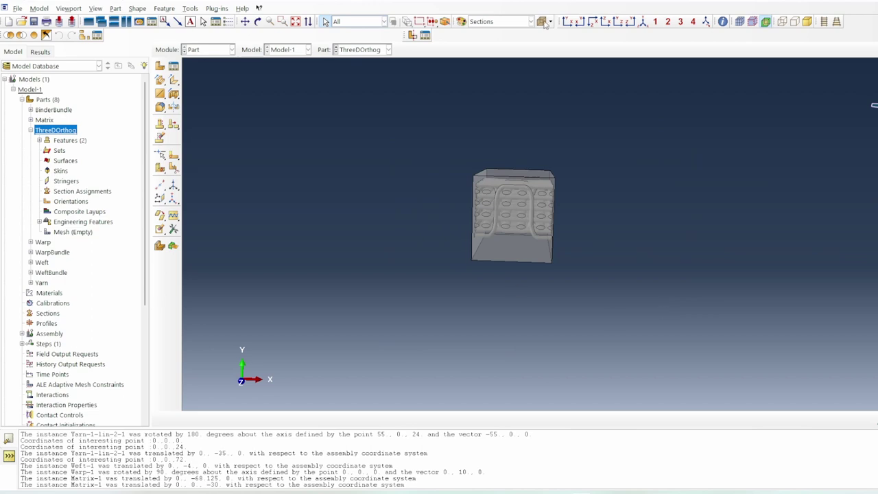
Step: Start an extruded cut sketch on the block's +X side face, with its vertical edge on the +Z side oriented vertical and on the right
{"action": "left_click", "coordinate": [643, 23]}
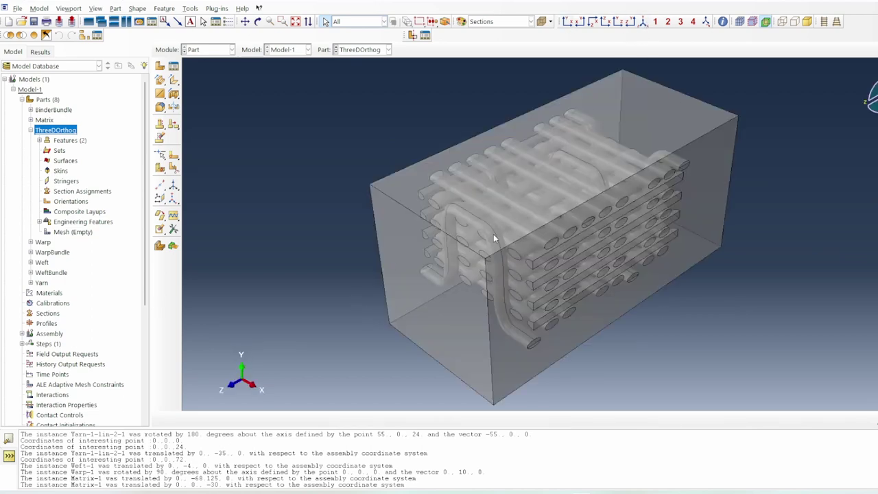
{"action": "left_click", "coordinate": [259, 22]}
{"action": "left_click_drag", "start_coordinate": [576, 294], "coordinate": [475, 221]}
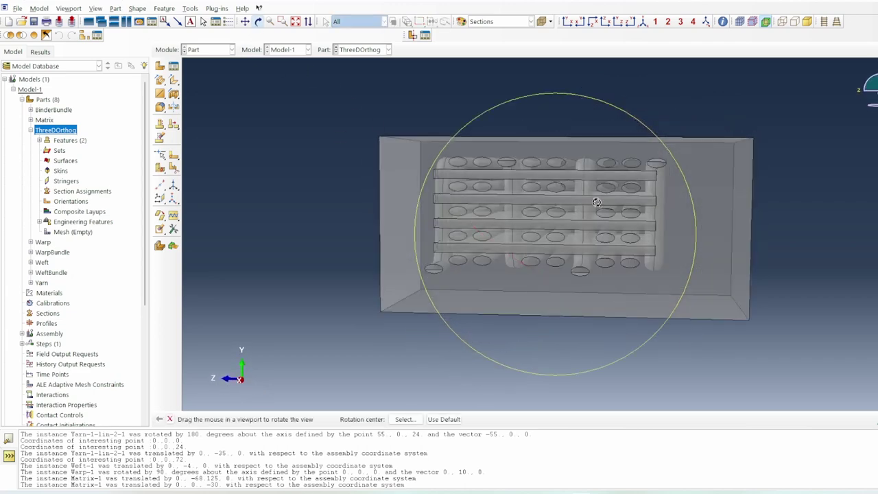
{"action": "left_click_drag", "start_coordinate": [596, 255], "coordinate": [580, 263]}
{"action": "right_click", "coordinate": [579, 263]}
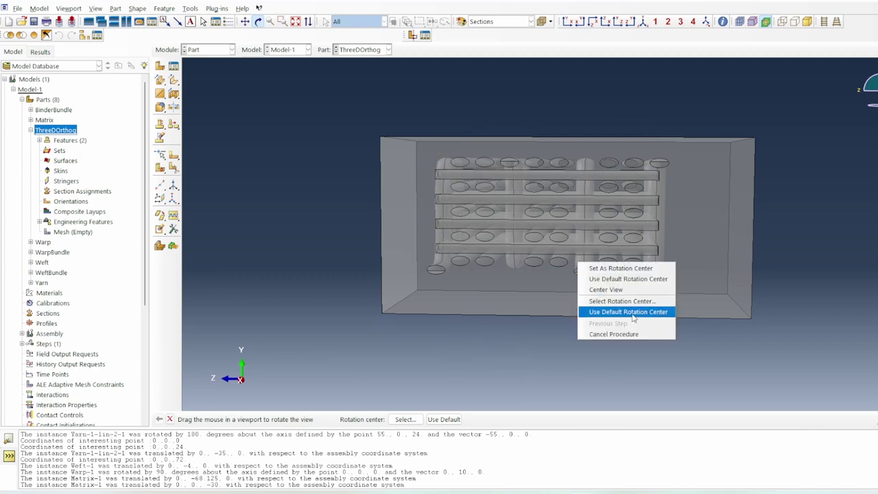
{"action": "left_click", "coordinate": [613, 334]}
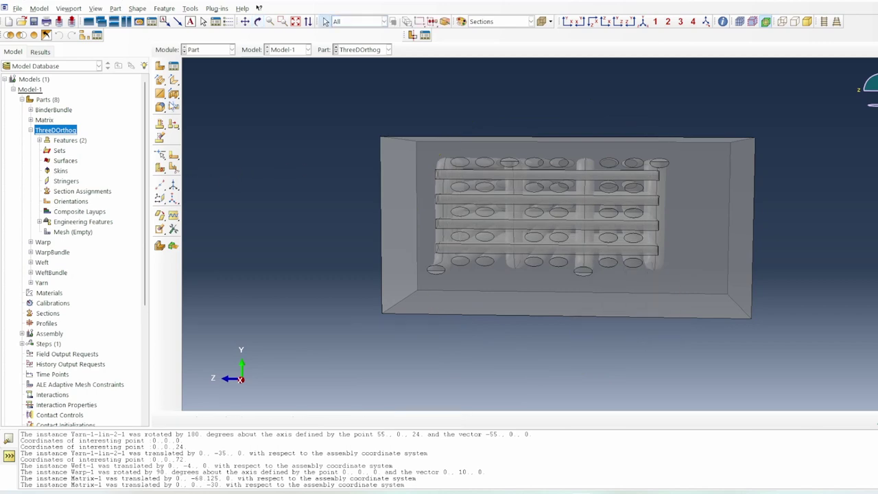
{"action": "left_click", "coordinate": [173, 106]}
{"action": "left_click", "coordinate": [412, 226]}
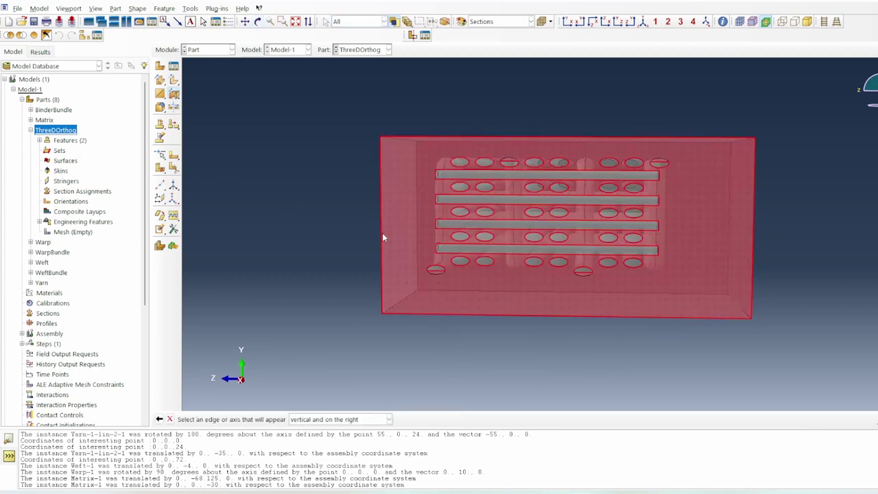
{"action": "left_click", "coordinate": [382, 237]}
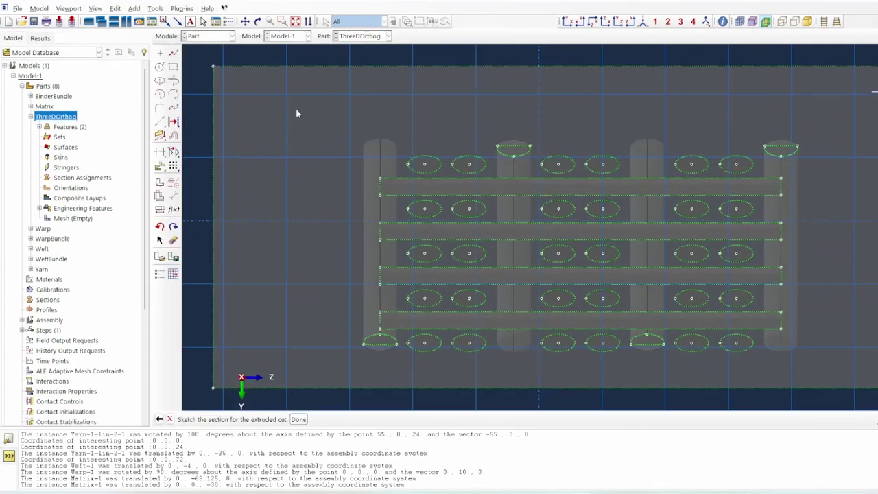
Step: Draw vertical construction lines along both ends of the straight yarns and horizontal ones through the flat edges of the upper and lower binder ends
{"action": "left_click", "coordinate": [160, 121]}
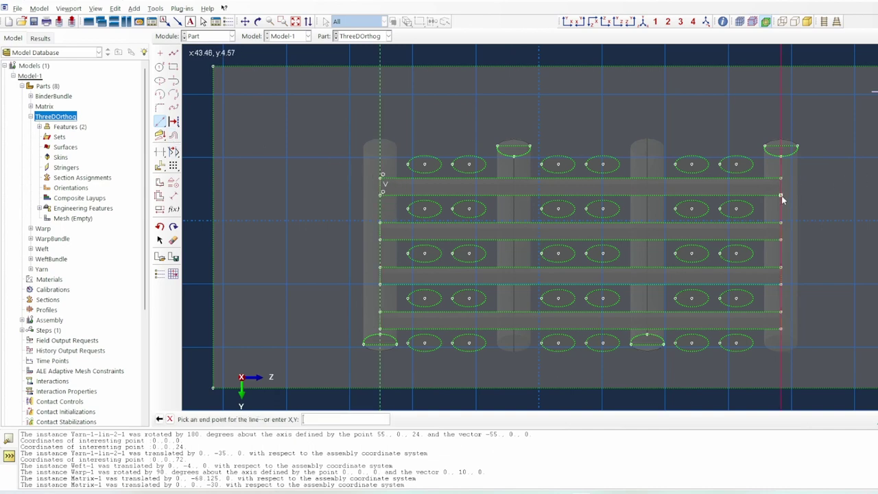
{"action": "left_click", "coordinate": [500, 144]}
{"action": "left_click", "coordinate": [531, 143]}
{"action": "middle_click", "coordinate": [532, 142]}
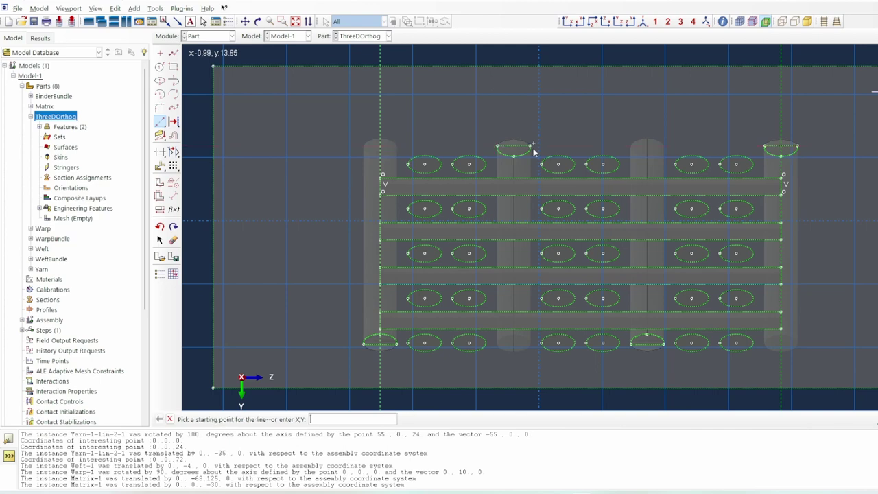
{"action": "left_click", "coordinate": [365, 342]}
{"action": "left_click", "coordinate": [397, 342]}
{"action": "middle_click", "coordinate": [398, 342]}
{"action": "scroll", "coordinate": [357, 151], "scroll_direction": "up", "scroll_amount": 3}
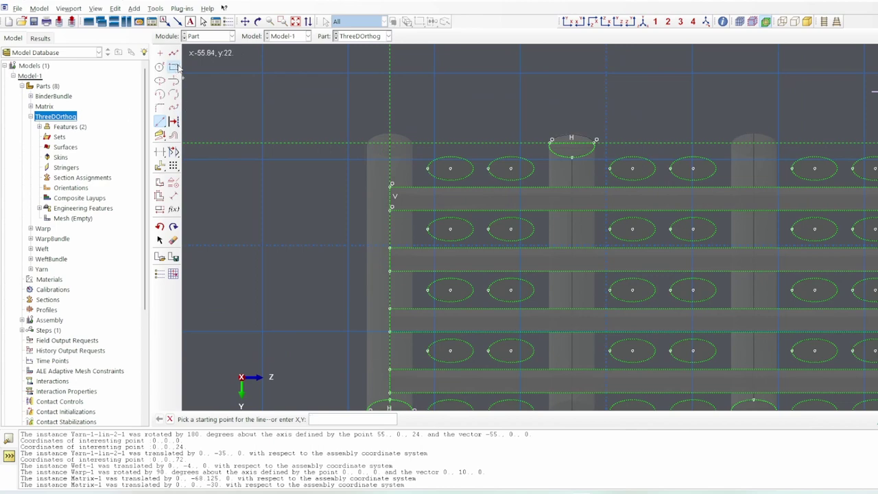
Step: Draw a rectangle between the opposite intersections of the construction lines bounding the yarn ends and binder edges
{"action": "left_click", "coordinate": [174, 67]}
{"action": "left_click", "coordinate": [390, 145]}
{"action": "scroll", "coordinate": [434, 133], "scroll_direction": "down", "scroll_amount": 3}
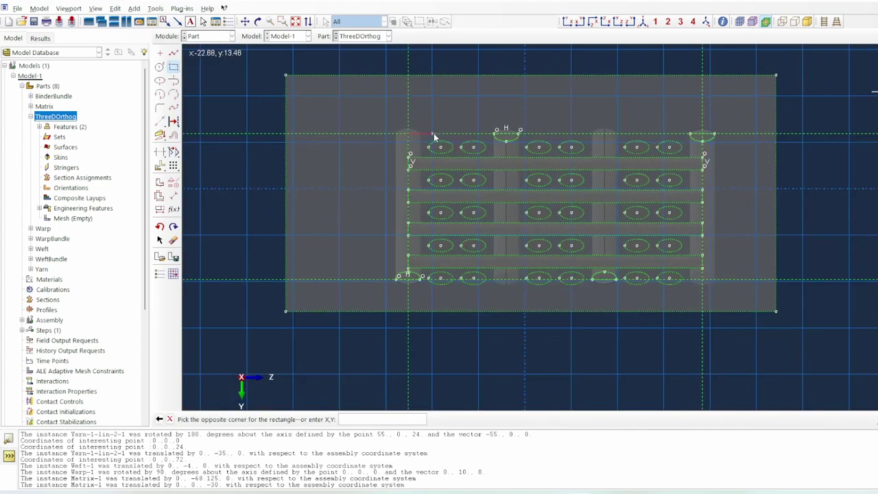
{"action": "scroll", "coordinate": [707, 285], "scroll_direction": "up", "scroll_amount": 3}
{"action": "scroll", "coordinate": [703, 285], "scroll_direction": "up", "scroll_amount": 3}
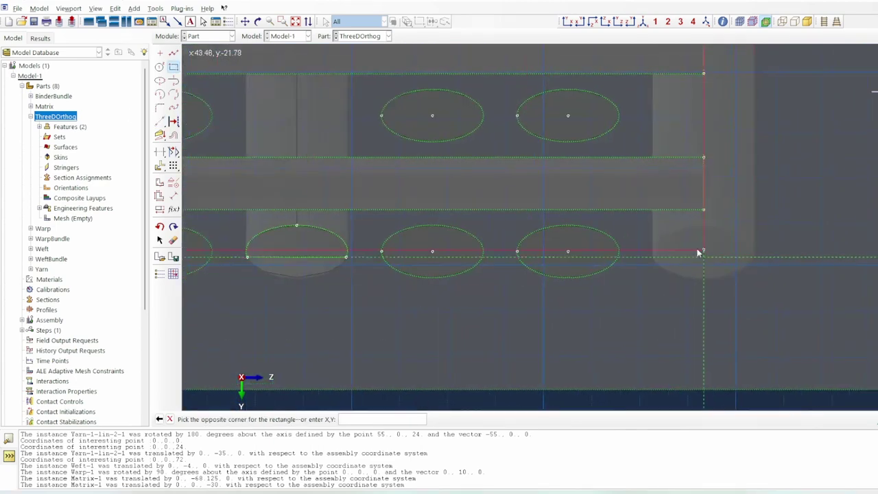
{"action": "left_click", "coordinate": [704, 258]}
{"action": "scroll", "coordinate": [706, 264], "scroll_direction": "down", "scroll_amount": 5}
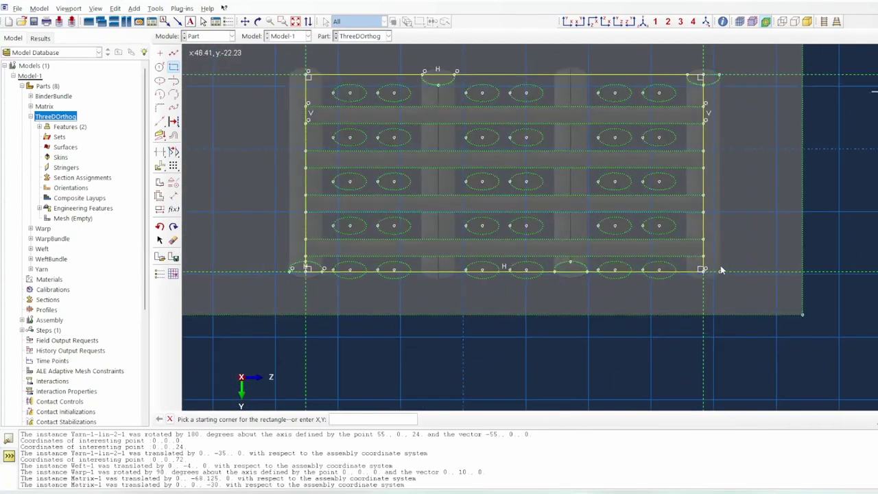
Step: Draw a second rectangle outside the block's side-face outline and leave the rectangle command
{"action": "left_click", "coordinate": [414, 110]}
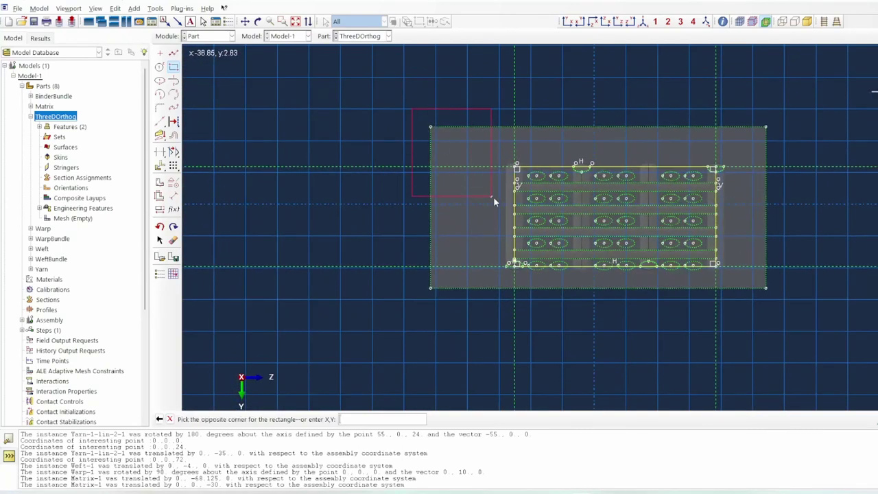
{"action": "left_click", "coordinate": [790, 313]}
{"action": "right_click", "coordinate": [831, 286]}
{"action": "left_click", "coordinate": [854, 337]}
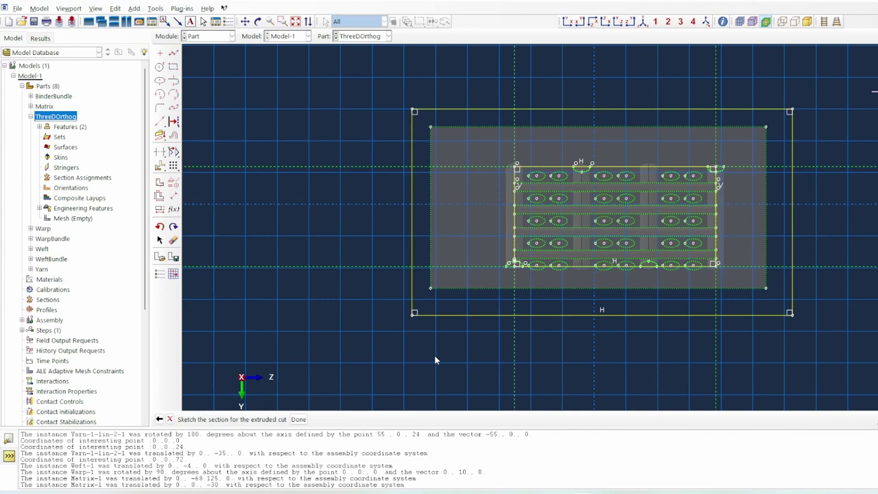
Step: Finish the side-face sketch and apply the extruded cut as Through All to trim the block around the weave
{"action": "left_click", "coordinate": [299, 419]}
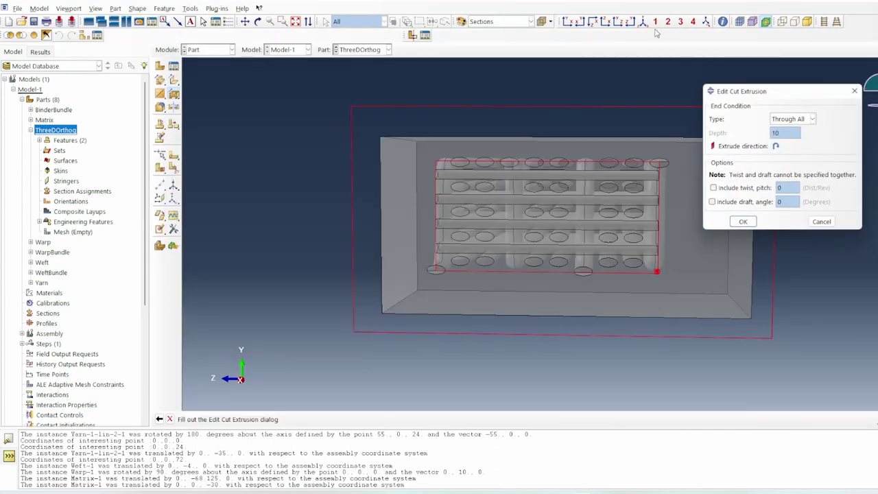
{"action": "left_click", "coordinate": [641, 24]}
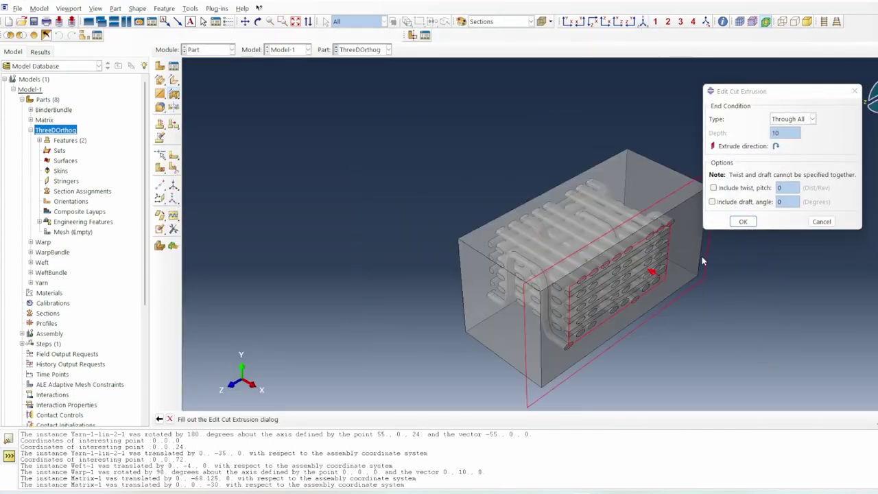
{"action": "left_click", "coordinate": [742, 221]}
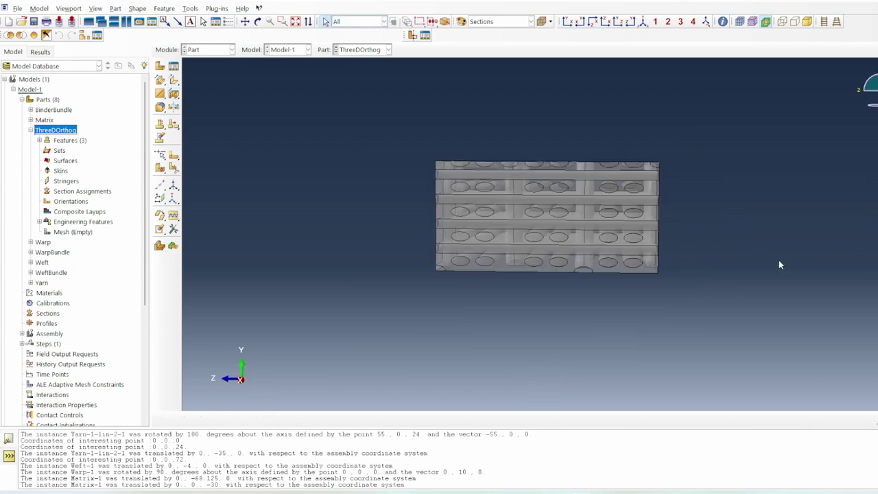
Step: Set the colour coding of the trimmed composite to Part defaults
{"action": "left_click", "coordinate": [643, 22]}
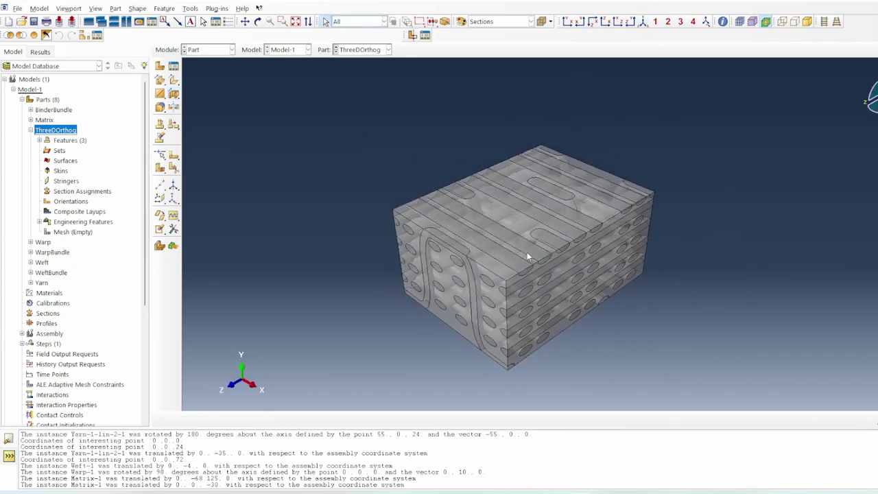
{"action": "left_click", "coordinate": [258, 22]}
{"action": "left_click_drag", "start_coordinate": [568, 302], "coordinate": [530, 244]}
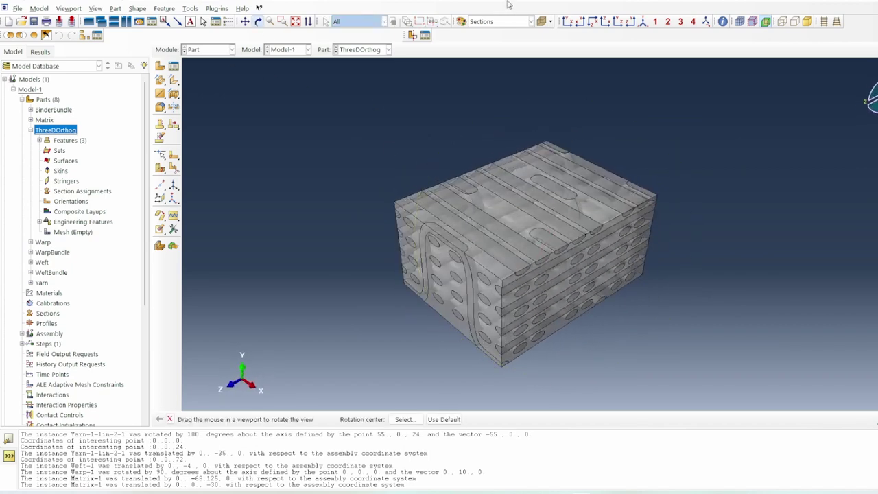
{"action": "left_click", "coordinate": [505, 21]}
{"action": "left_click", "coordinate": [493, 33]}
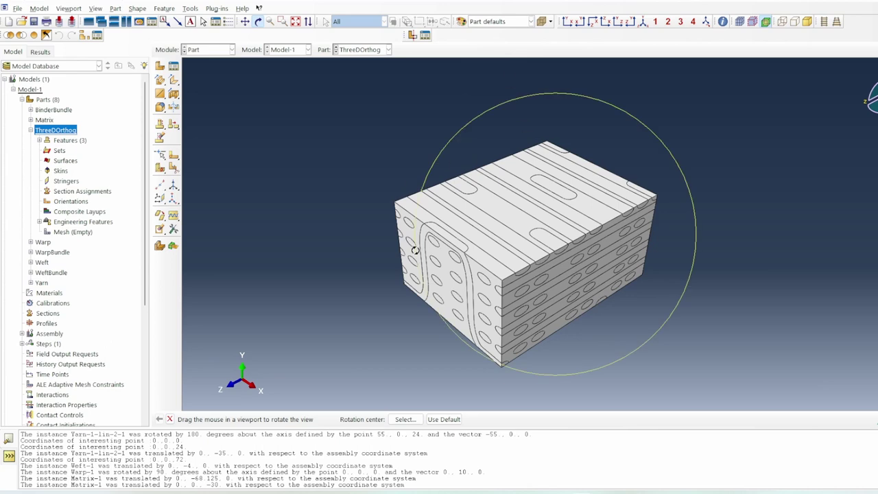
{"action": "right_click", "coordinate": [258, 196]}
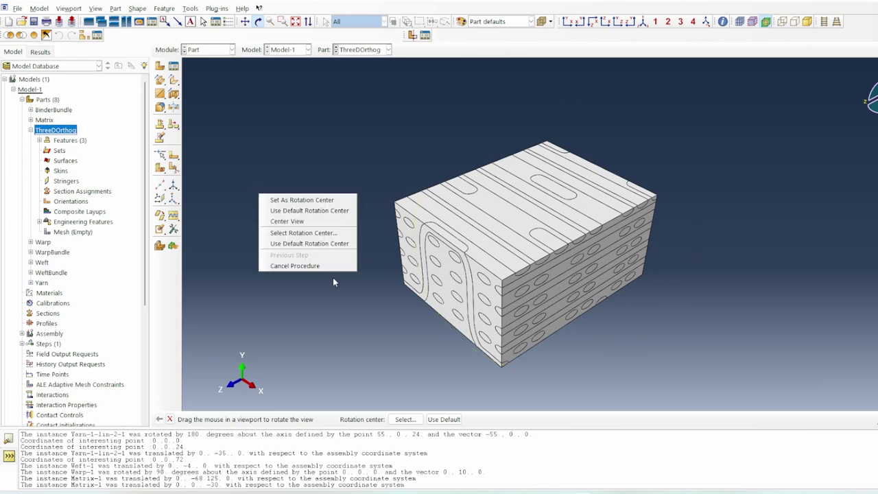
{"action": "left_click", "coordinate": [324, 266]}
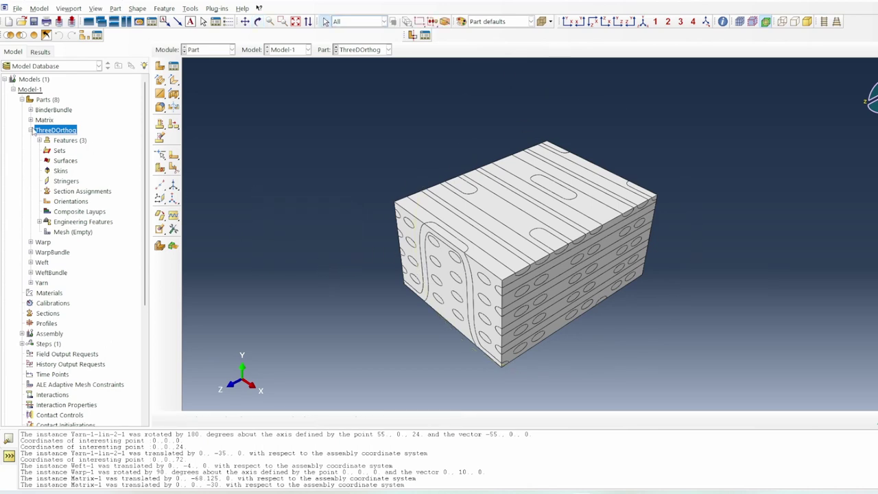
Step: Create a material named CarbonFibre without adding any material behaviors
{"action": "left_click", "coordinate": [30, 130]}
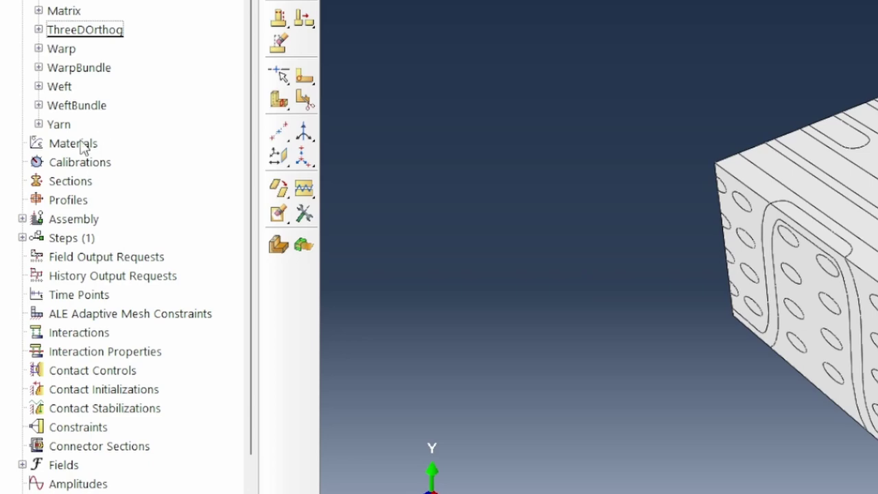
{"action": "double_click", "coordinate": [75, 143]}
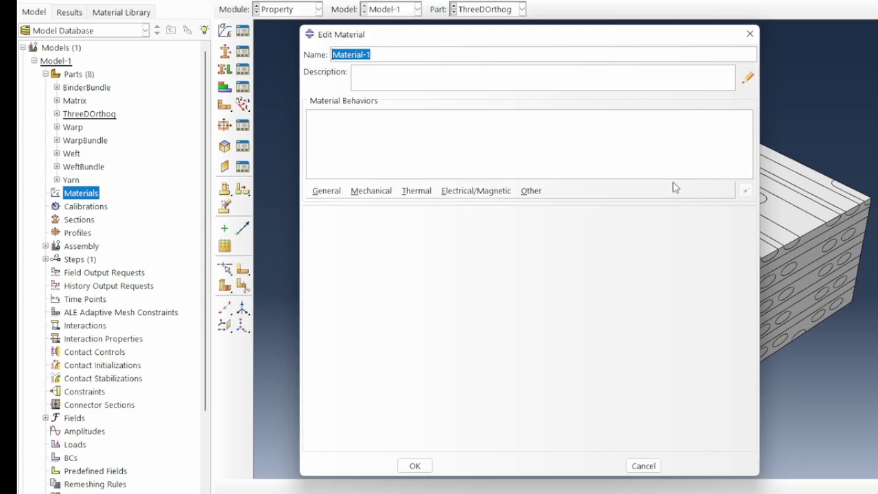
{"action": "type", "text": "CarbonFibre"}
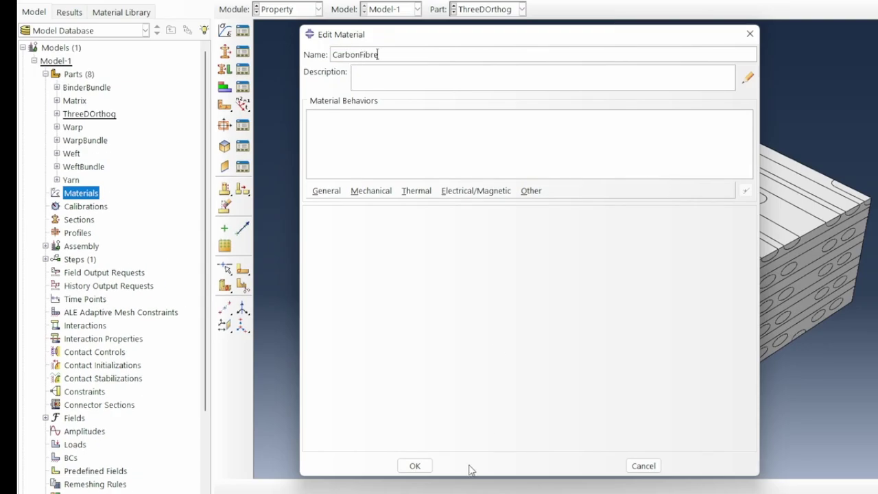
{"action": "left_click", "coordinate": [415, 465]}
Step: Create a solid homogeneous section named binderSection that uses the CarbonFibre material
{"action": "double_click", "coordinate": [78, 219]}
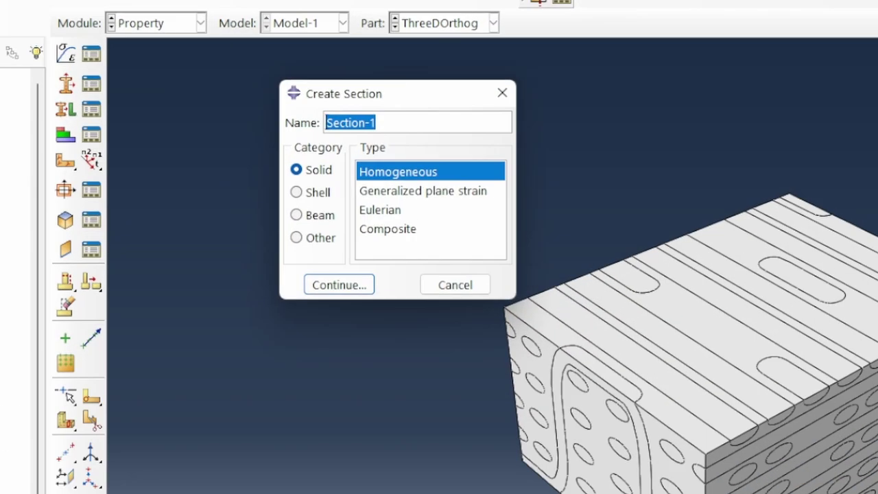
{"action": "type", "text": "bin"}
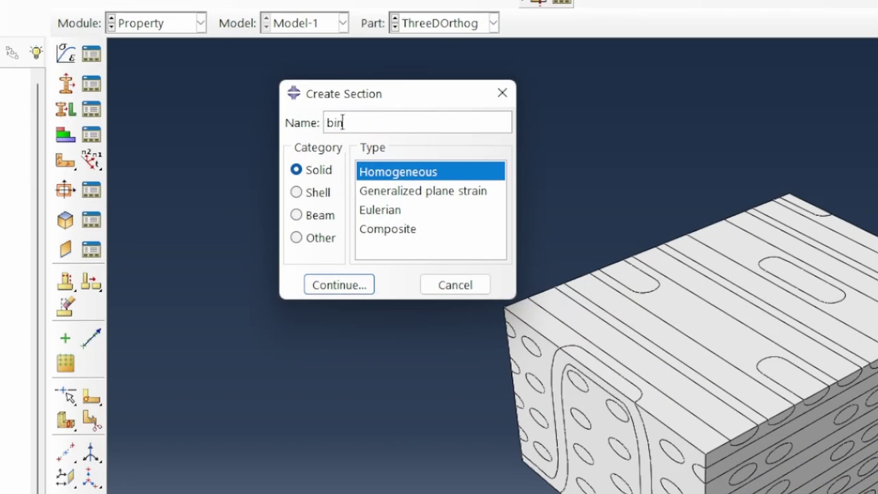
{"action": "type", "text": "derSection"}
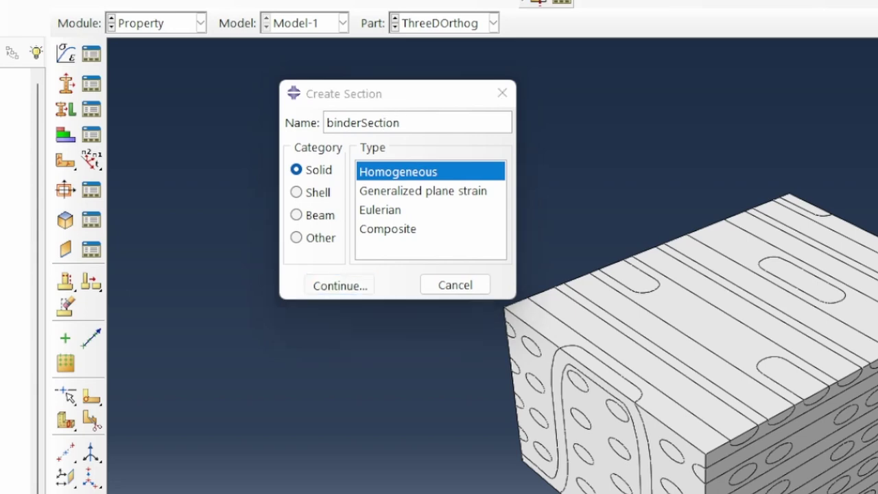
{"action": "left_click", "coordinate": [339, 285]}
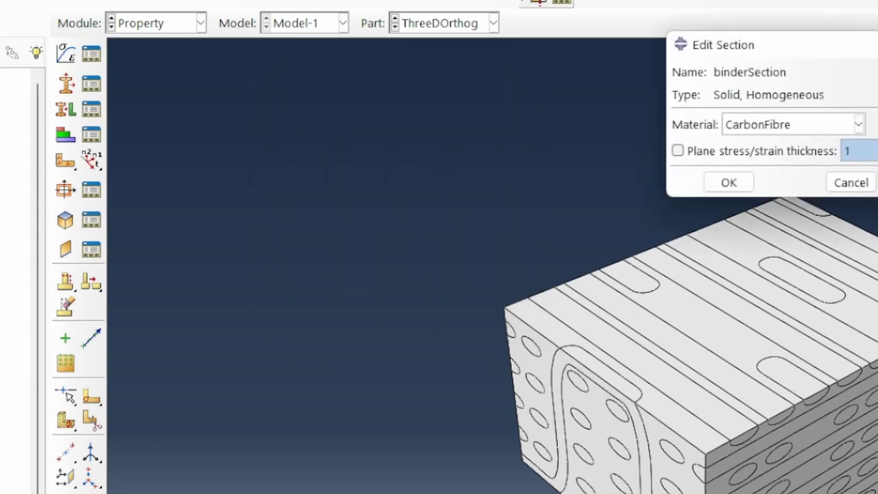
{"action": "left_click", "coordinate": [728, 183]}
Step: Create a solid homogeneous section named weftSection that uses the CarbonFibre material
{"action": "double_click", "coordinate": [85, 329]}
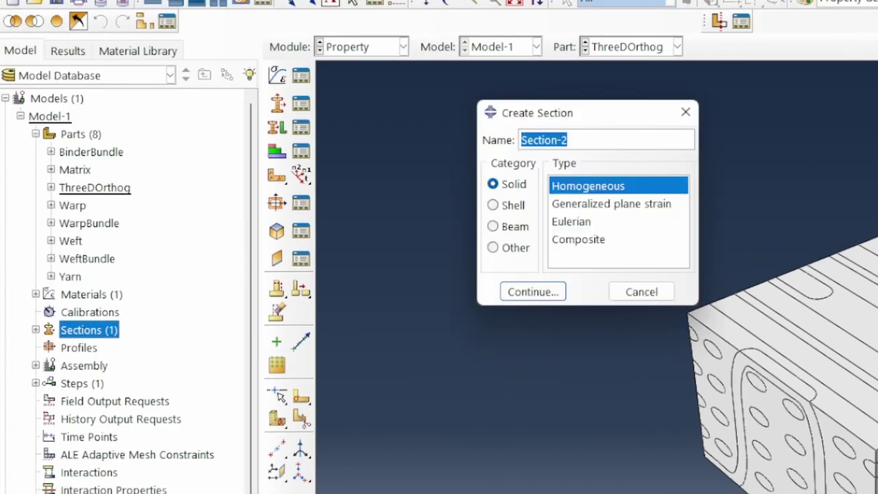
{"action": "type", "text": "weftSection"}
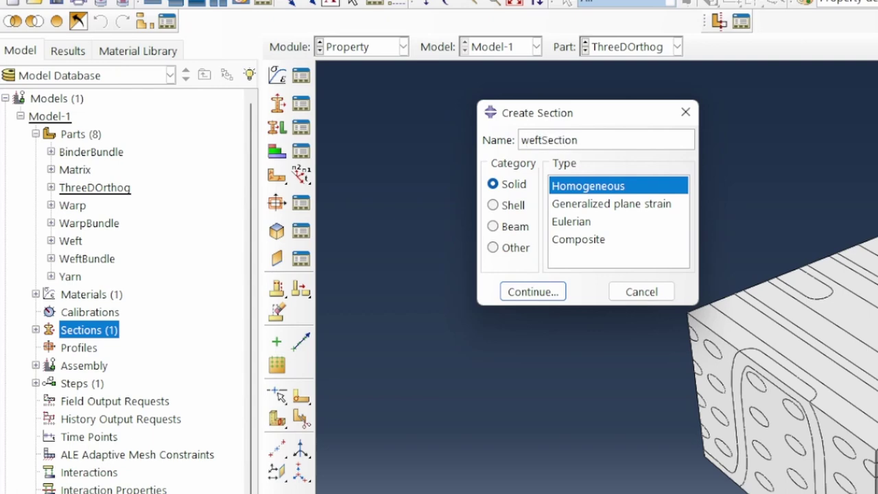
{"action": "key", "text": "Return"}
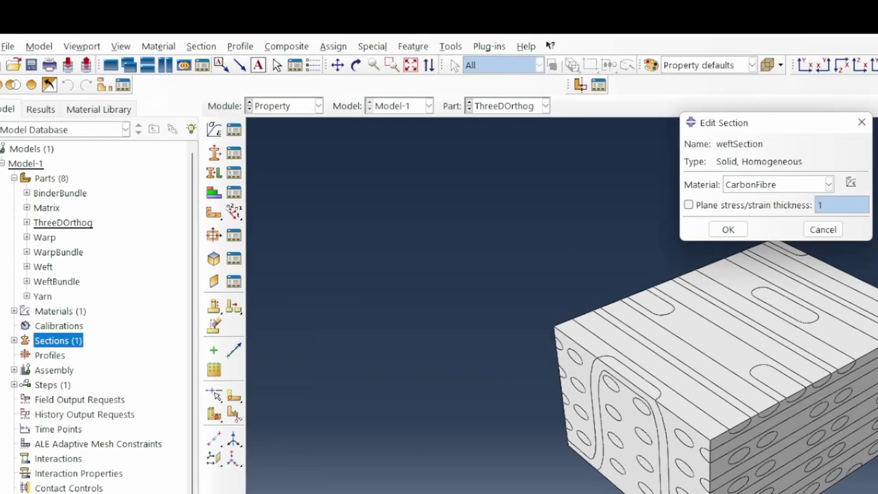
{"action": "left_click", "coordinate": [728, 229]}
Step: Create a solid homogeneous section named warpSection that uses the CarbonFibre material
{"action": "double_click", "coordinate": [69, 343]}
{"action": "type", "text": "warpSection"}
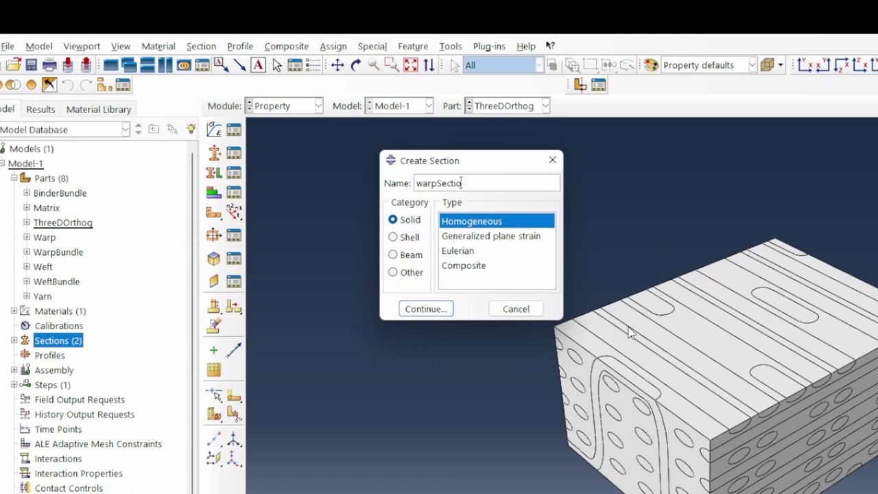
{"action": "key", "text": "Return"}
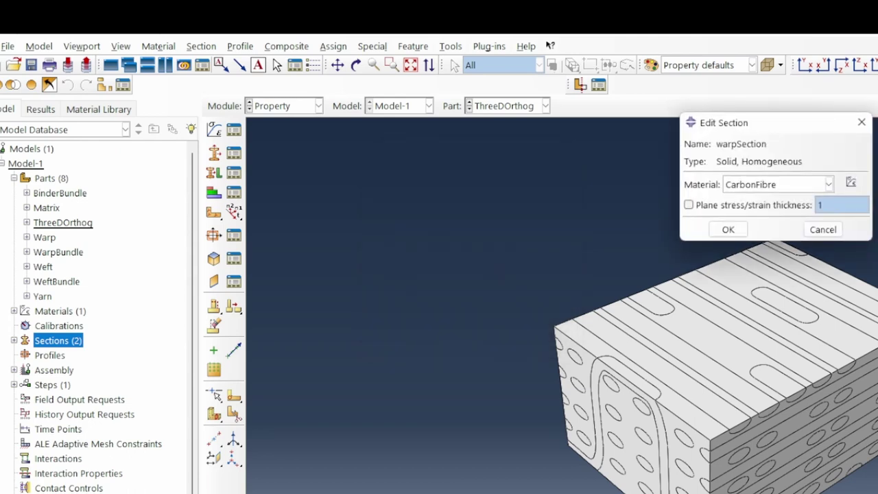
{"action": "left_click", "coordinate": [728, 228]}
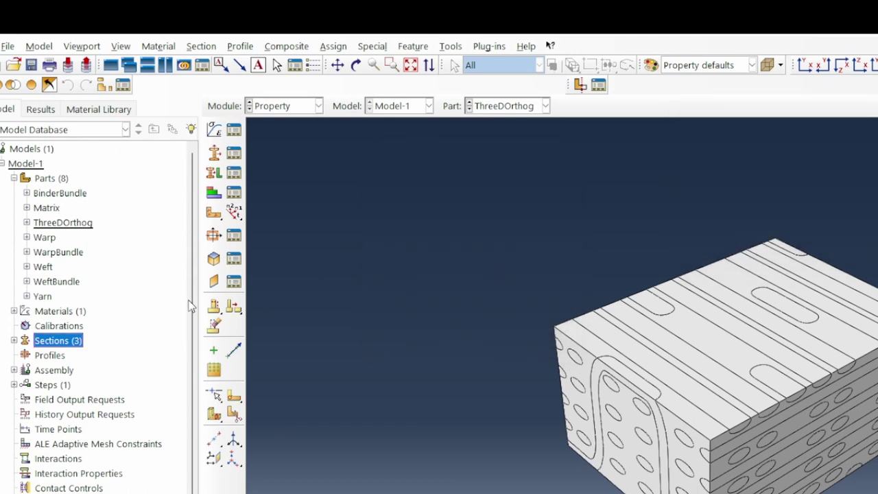
Step: Create a material named Epoxy without adding any material behaviors
{"action": "double_click", "coordinate": [60, 311]}
{"action": "type", "text": "Ep-"}
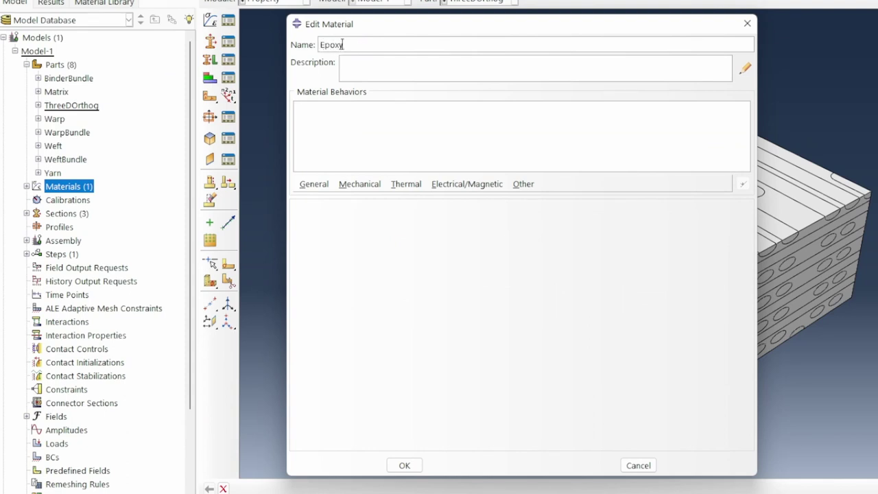
{"action": "left_click", "coordinate": [404, 464]}
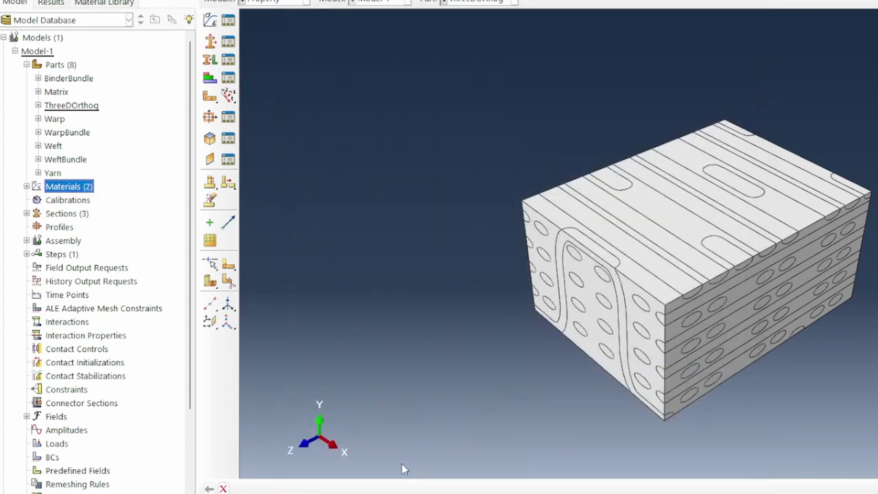
Step: Create a solid homogeneous section named matrixSection and set its material to Epoxy
{"action": "double_click", "coordinate": [66, 214]}
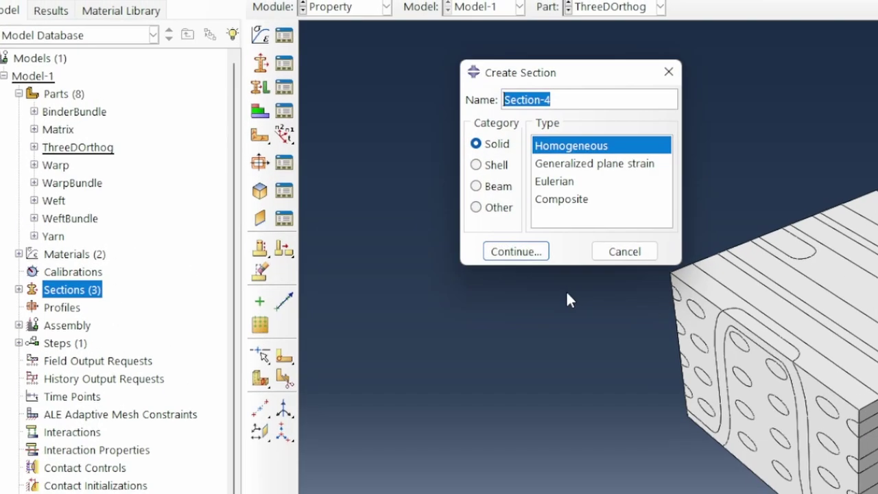
{"action": "type", "text": "matrix"}
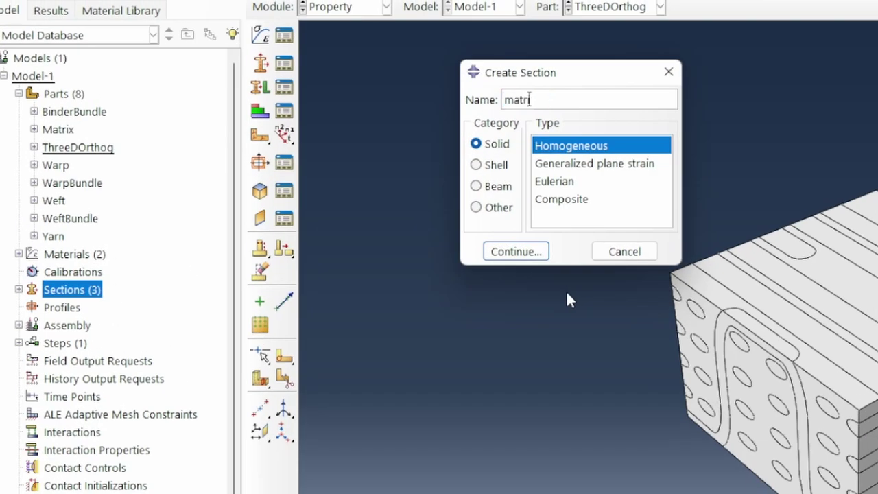
{"action": "type", "text": "Section"}
{"action": "key", "text": "Return"}
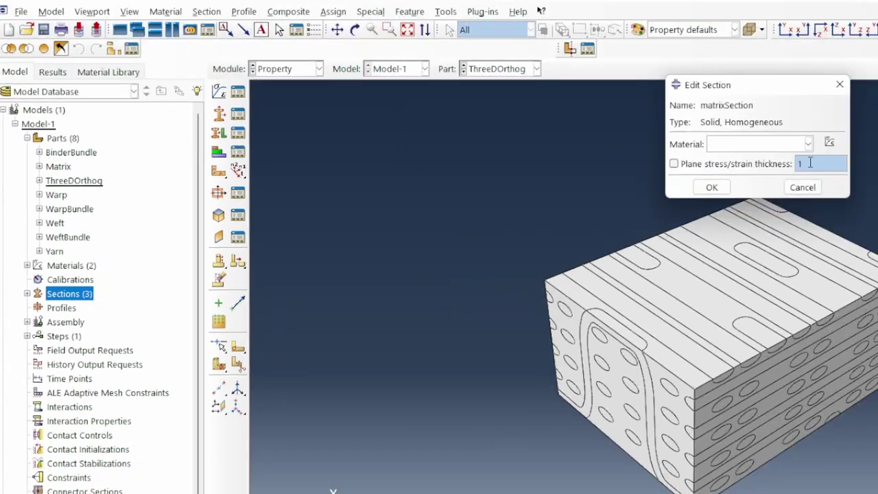
{"action": "left_click", "coordinate": [770, 143]}
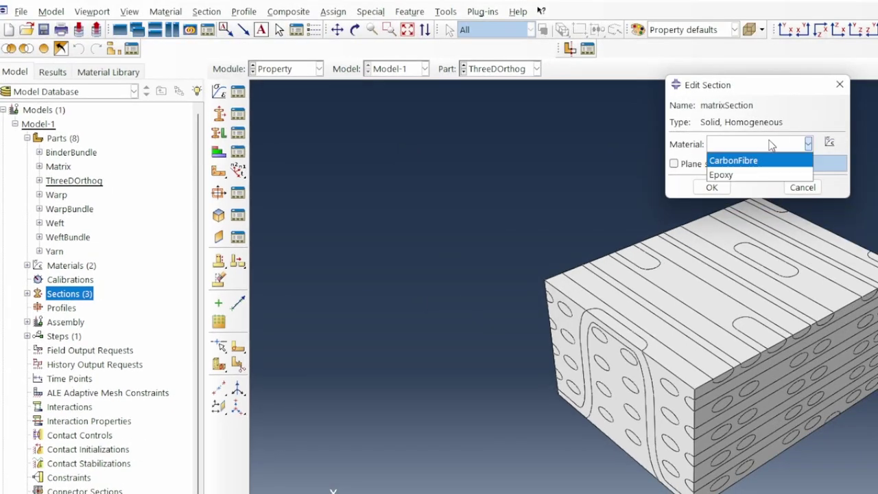
{"action": "left_click", "coordinate": [715, 173]}
{"action": "left_click", "coordinate": [711, 186]}
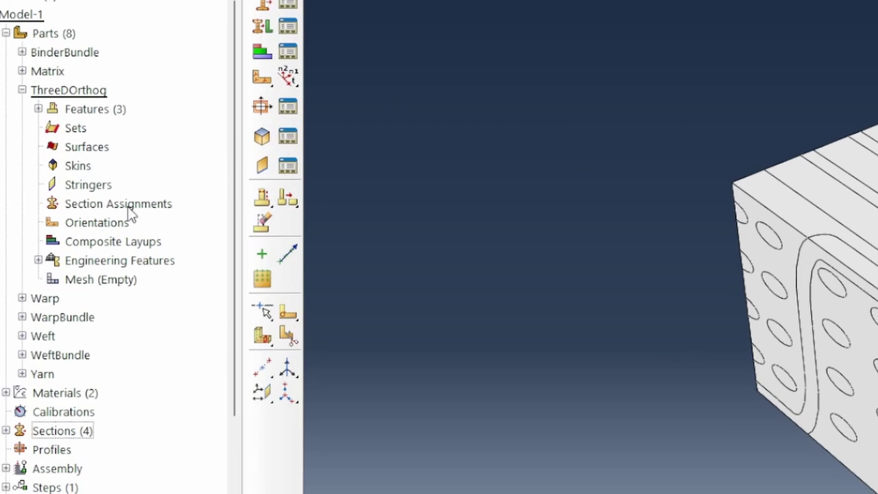
Step: Assign matrixSection to the matrix cell surrounding the yarns in the ThreeDOrthog part
{"action": "double_click", "coordinate": [129, 212]}
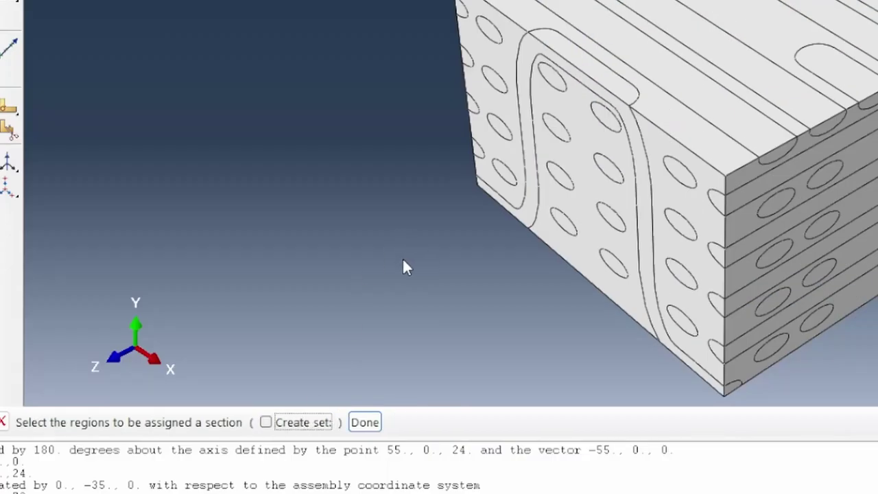
{"action": "left_click", "coordinate": [580, 265]}
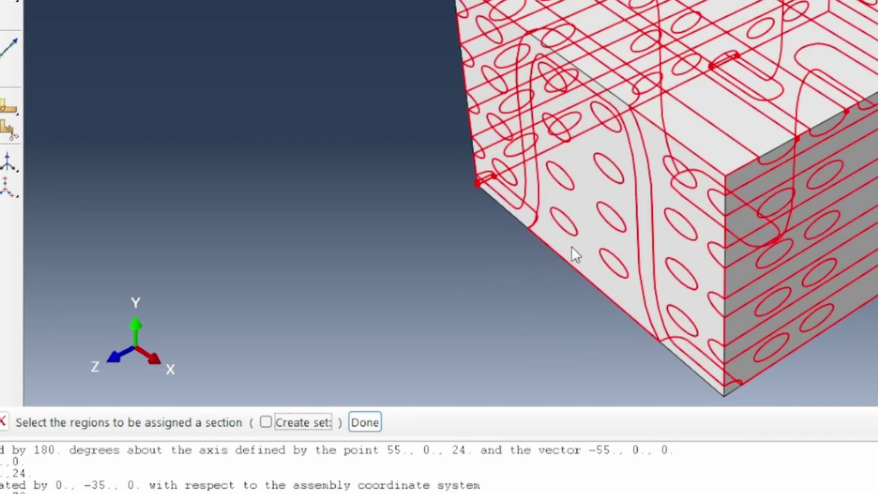
{"action": "left_click", "coordinate": [364, 422]}
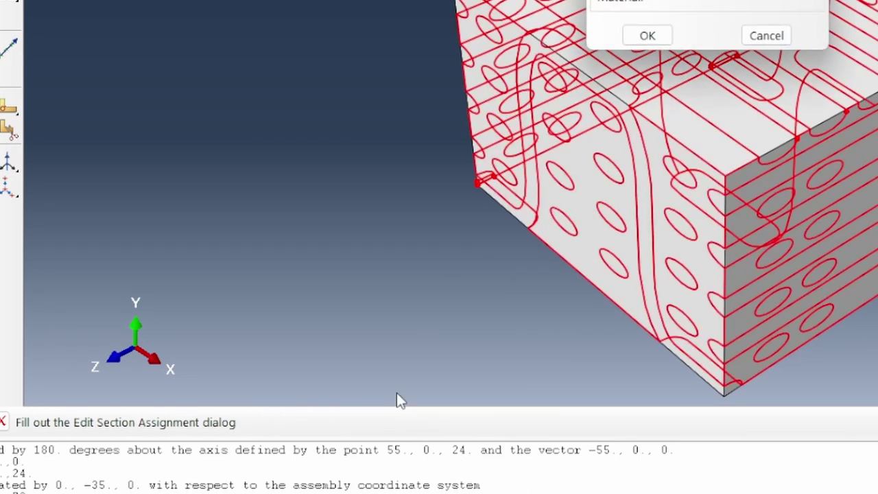
{"action": "left_click", "coordinate": [563, 138]}
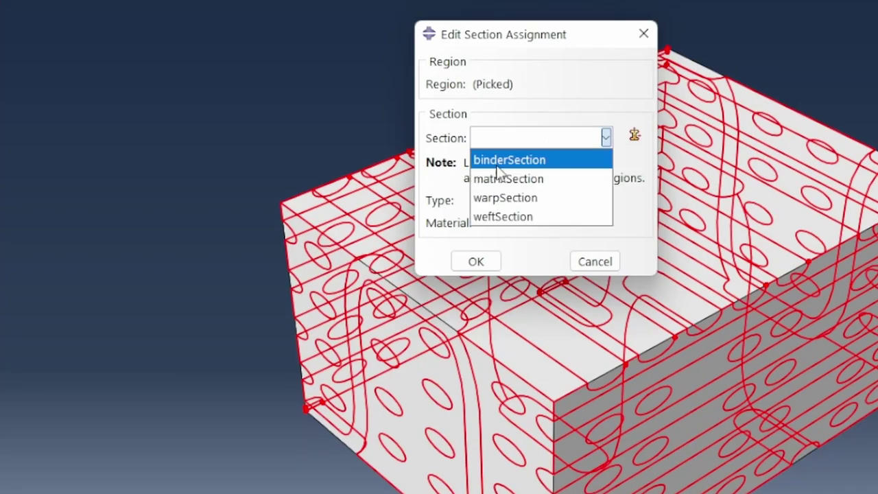
{"action": "left_click", "coordinate": [511, 180]}
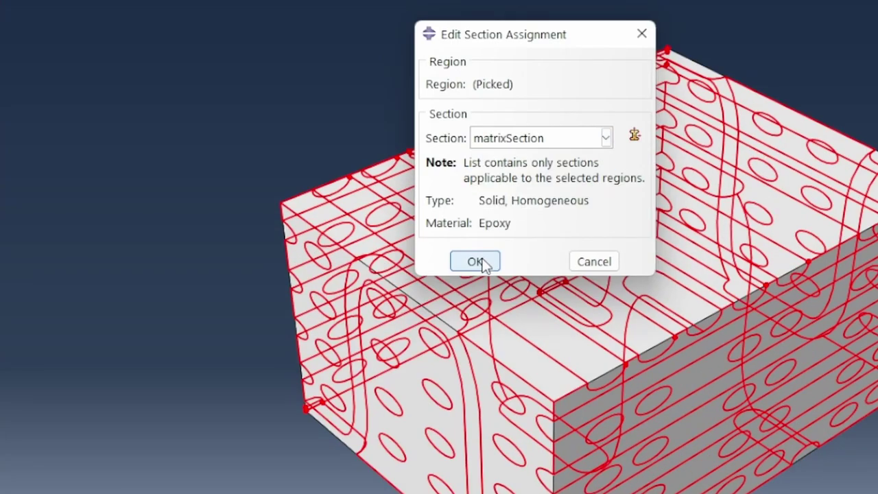
{"action": "left_click", "coordinate": [476, 261]}
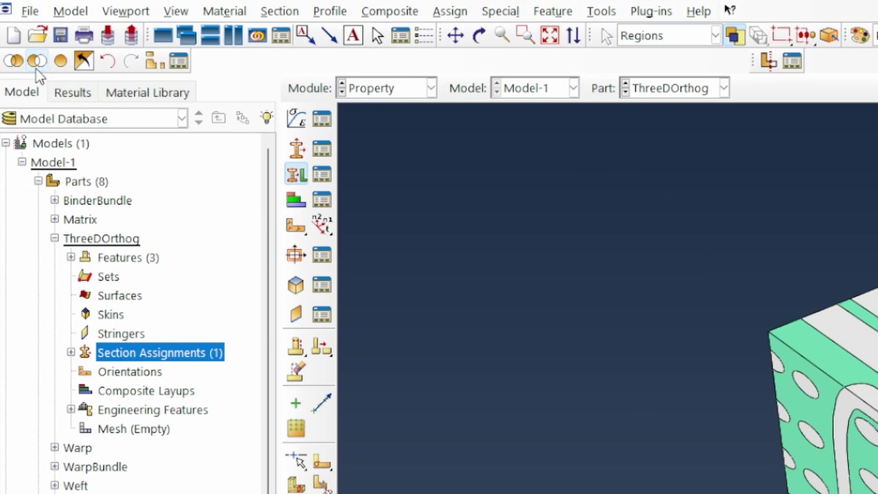
Step: Remove the matrix cell from the displayed part using Cells as the entity type, leaving the yarns in view
{"action": "left_click", "coordinate": [35, 60]}
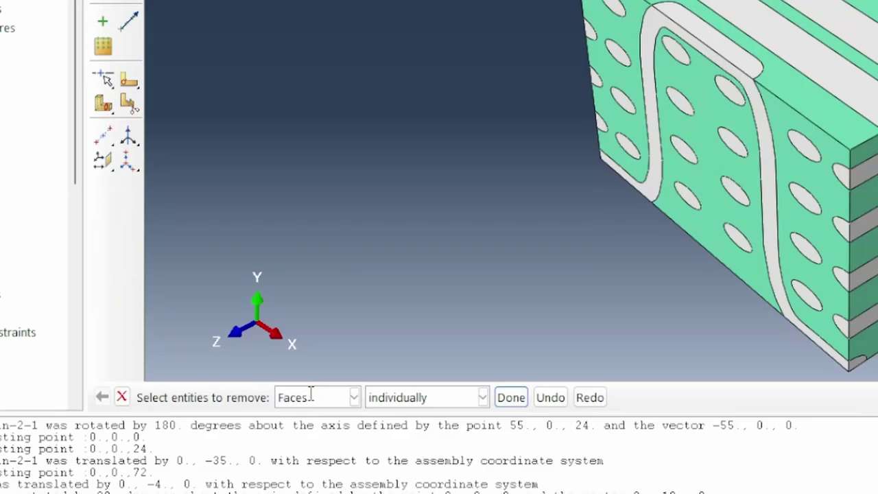
{"action": "left_click", "coordinate": [314, 397]}
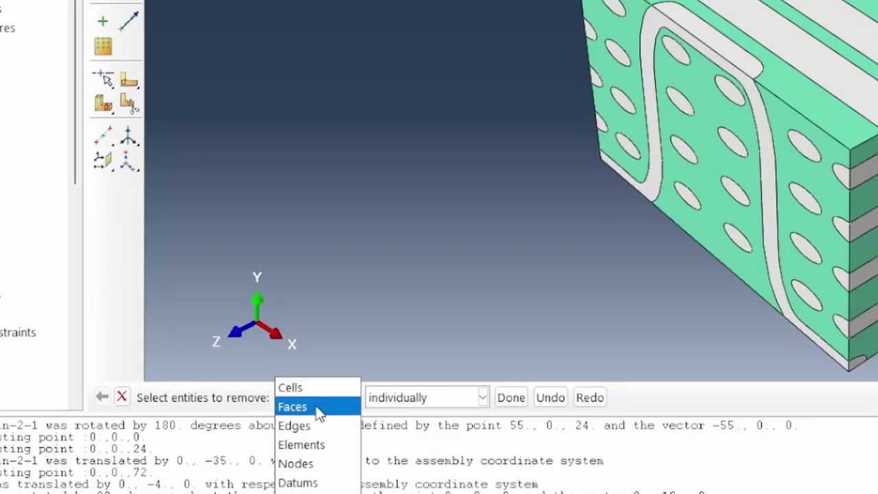
{"action": "left_click", "coordinate": [290, 387]}
{"action": "left_click", "coordinate": [689, 252]}
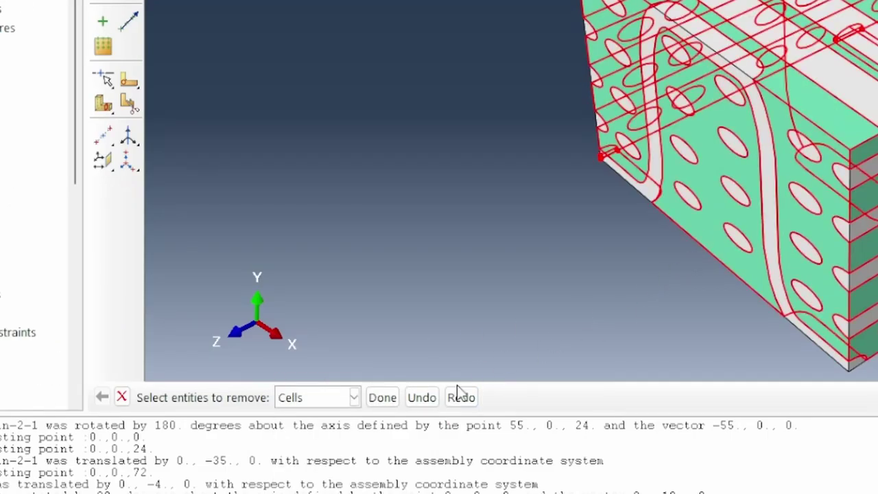
{"action": "left_click", "coordinate": [382, 398]}
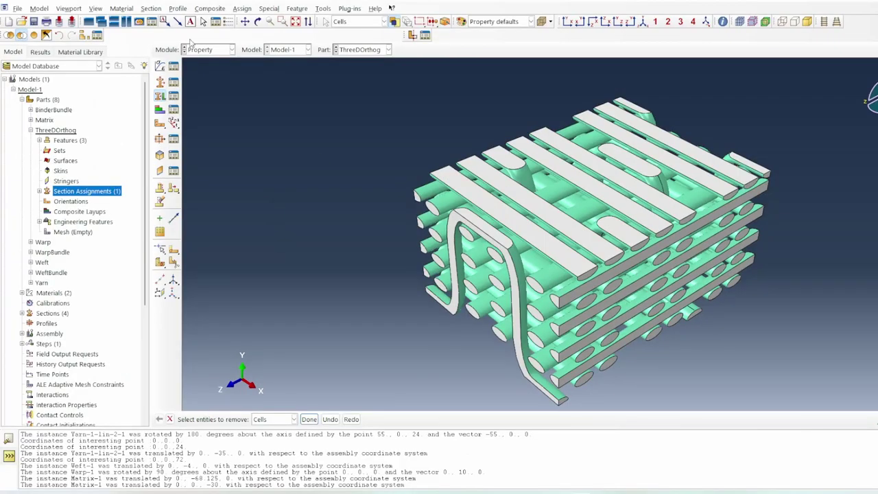
Step: Assign binderSection to the four binder yarns that weave through the ThreeDOrthog part
{"action": "left_click", "coordinate": [258, 22]}
{"action": "left_click_drag", "start_coordinate": [569, 275], "coordinate": [194, 227]}
{"action": "right_click", "coordinate": [306, 200]}
{"action": "left_click", "coordinate": [331, 270]}
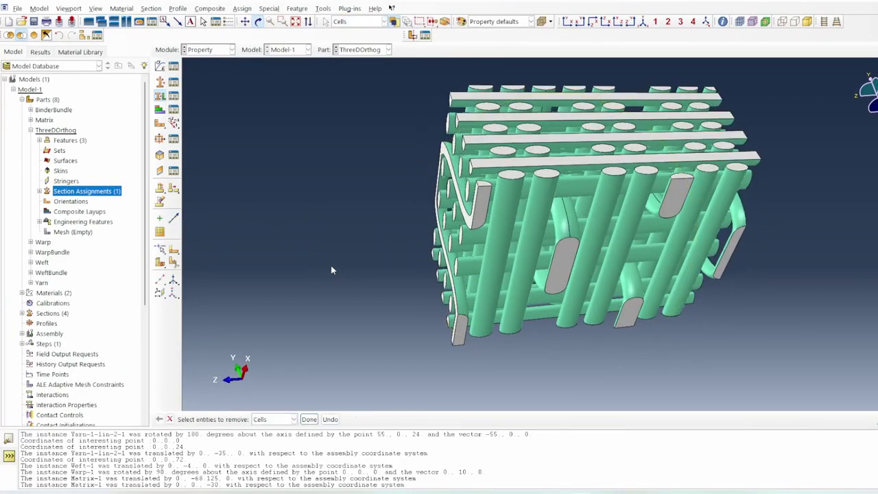
{"action": "double_click", "coordinate": [85, 192]}
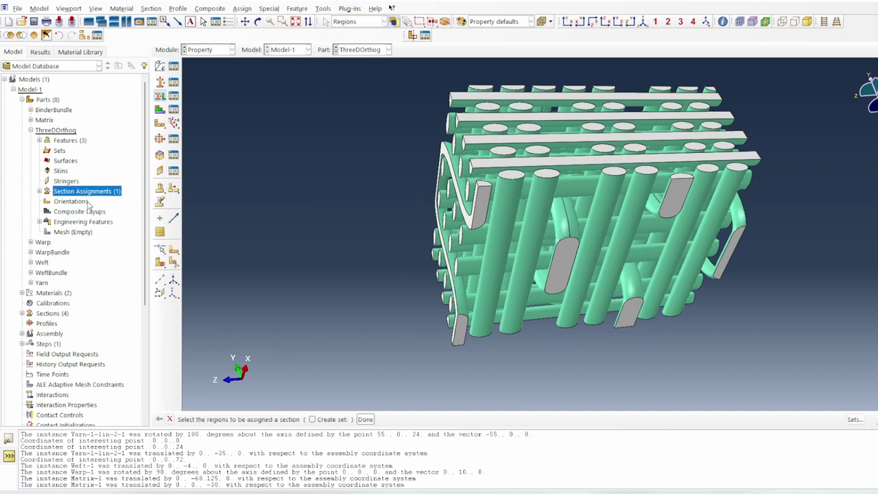
{"action": "left_click", "coordinate": [457, 337], "text": "shift"}
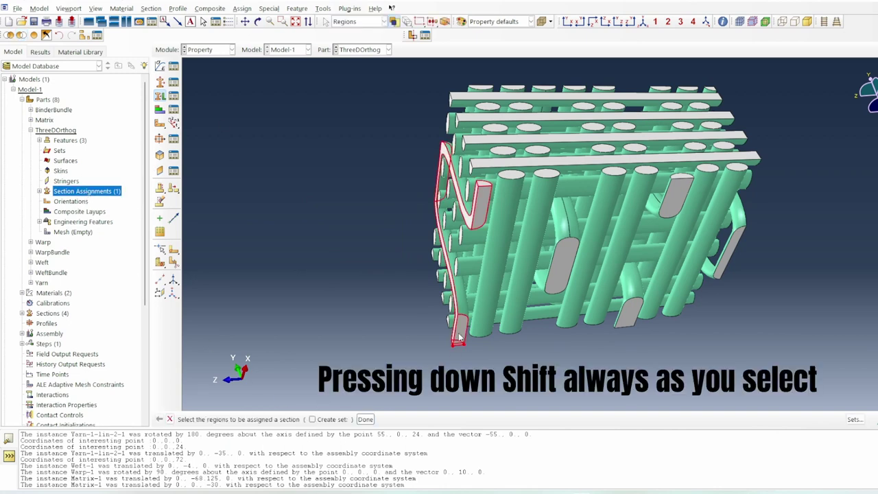
{"action": "left_click", "coordinate": [562, 267], "text": "shift"}
{"action": "left_click", "coordinate": [630, 316], "text": "shift"}
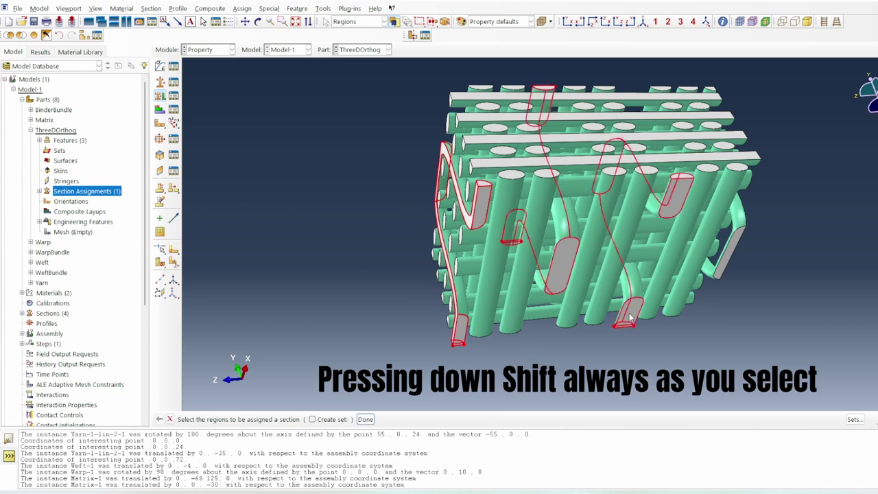
{"action": "left_click", "coordinate": [739, 239], "text": "shift"}
{"action": "left_click", "coordinate": [365, 419]}
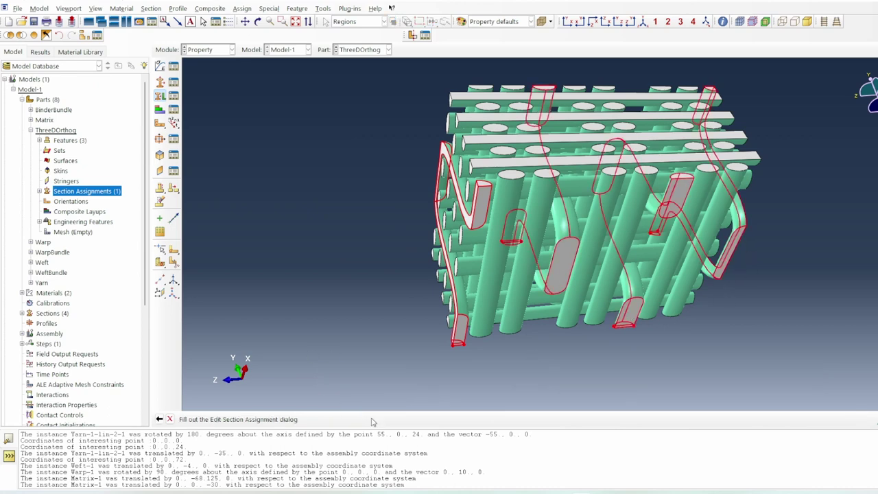
{"action": "left_click", "coordinate": [524, 145]}
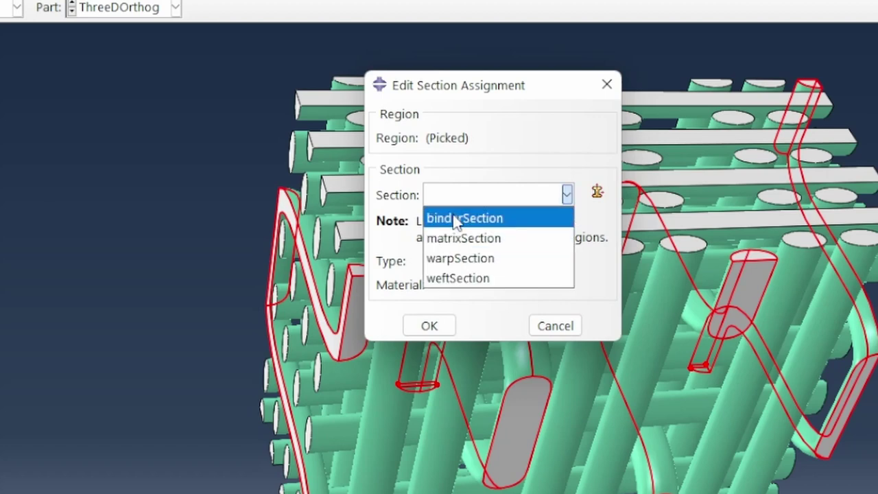
{"action": "left_click", "coordinate": [454, 218]}
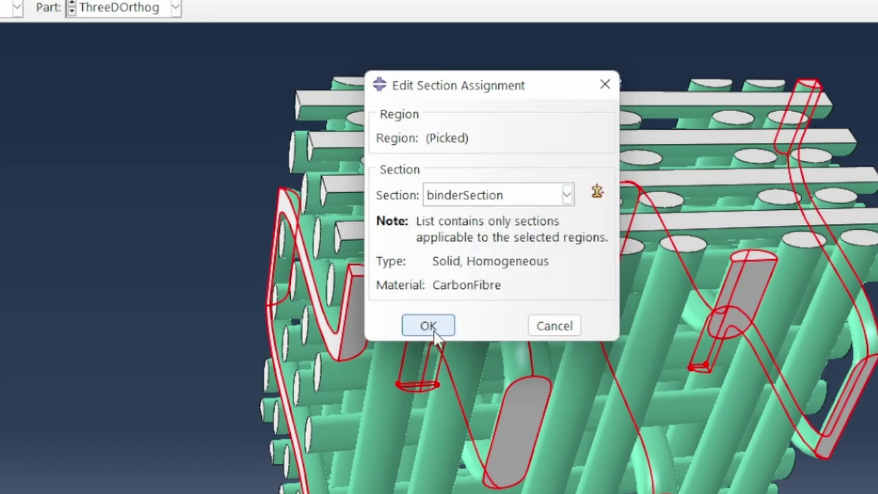
{"action": "left_click", "coordinate": [430, 326]}
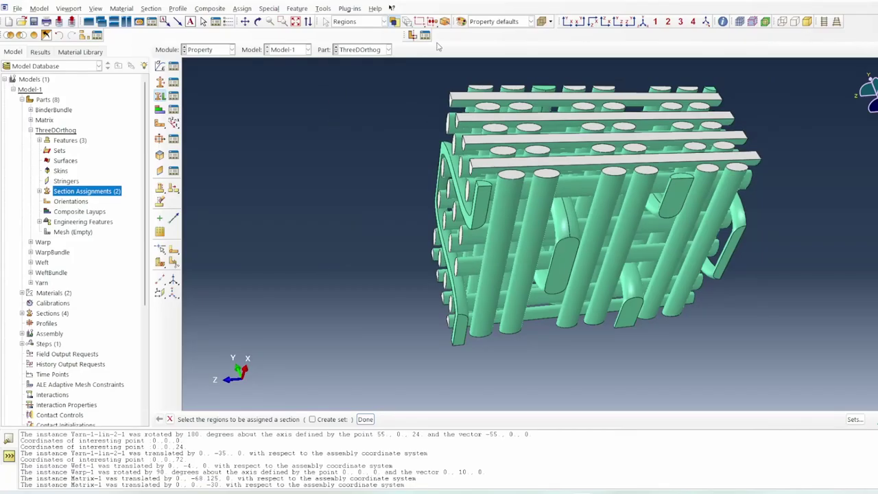
Step: Color-code the ThreeDOrthog part by Materials to tell the binder yarns apart from the unassigned yarns
{"action": "left_click", "coordinate": [500, 21]}
{"action": "left_click", "coordinate": [499, 55]}
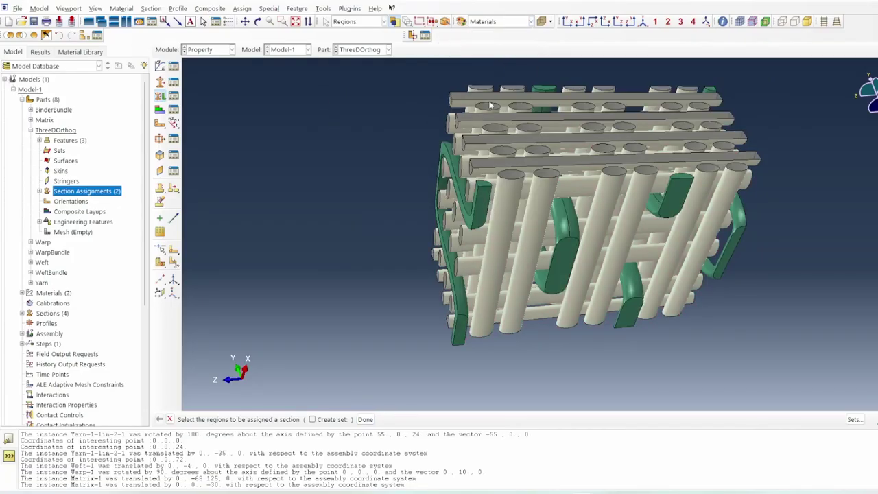
{"action": "left_click", "coordinate": [257, 21]}
{"action": "left_click_drag", "start_coordinate": [658, 227], "coordinate": [552, 171]}
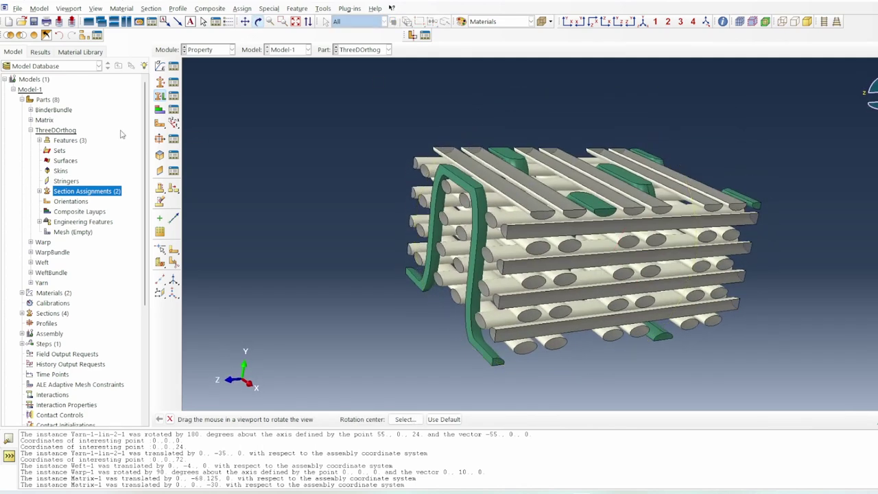
Step: Remove the cells of the binderSection assignment from the displayed part, leaving only the straight warp and weft yarns in view
{"action": "left_click", "coordinate": [39, 192]}
{"action": "left_click", "coordinate": [92, 212]}
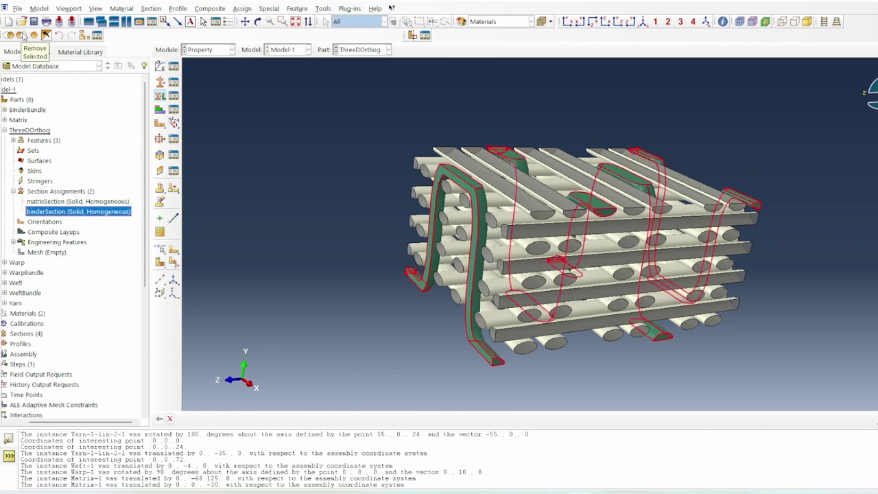
{"action": "left_click", "coordinate": [23, 34]}
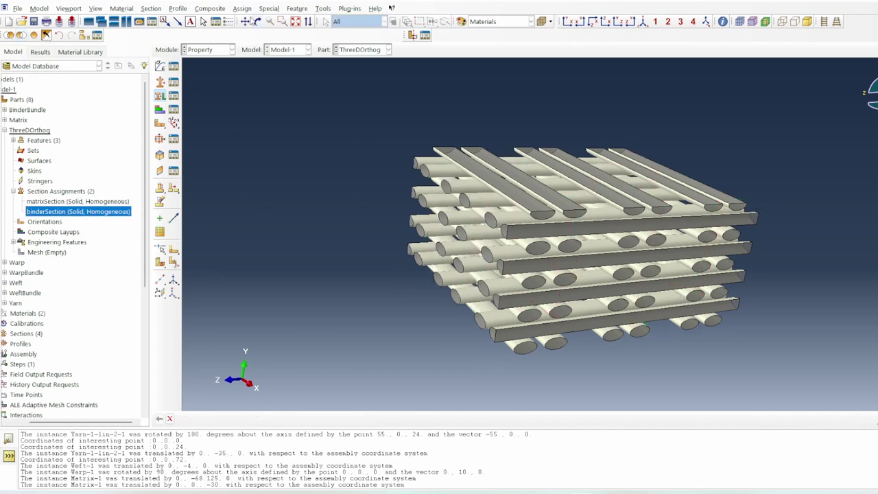
{"action": "left_click", "coordinate": [257, 23]}
{"action": "left_click_drag", "start_coordinate": [480, 288], "coordinate": [452, 254]}
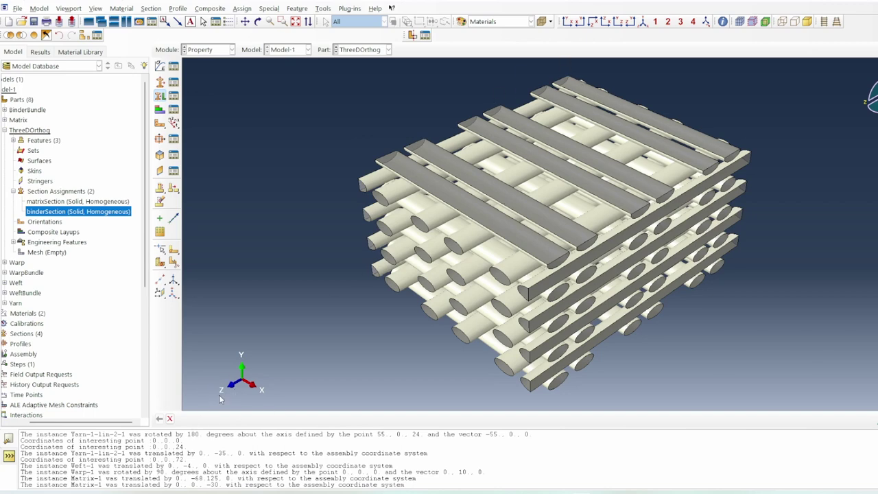
Step: Assign weftSection to all four layers of yarns running along Z, picking them in the XY view with perspective off
{"action": "left_click", "coordinate": [566, 22]}
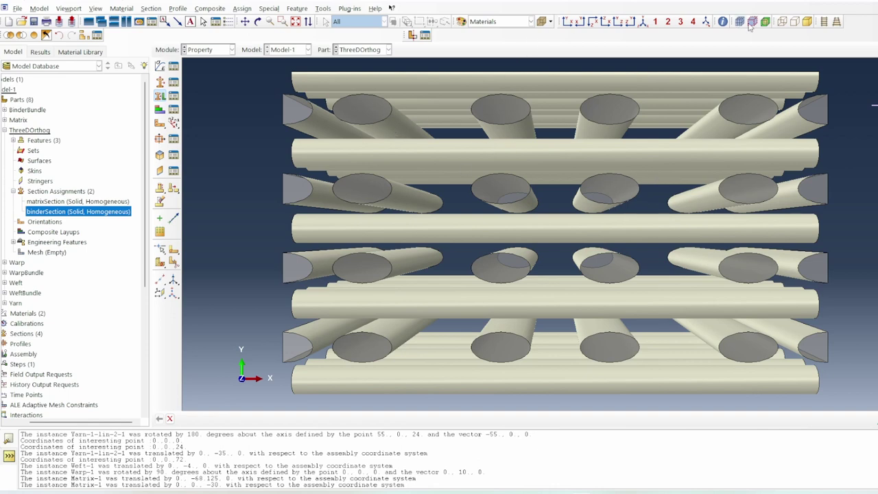
{"action": "left_click", "coordinate": [837, 22]}
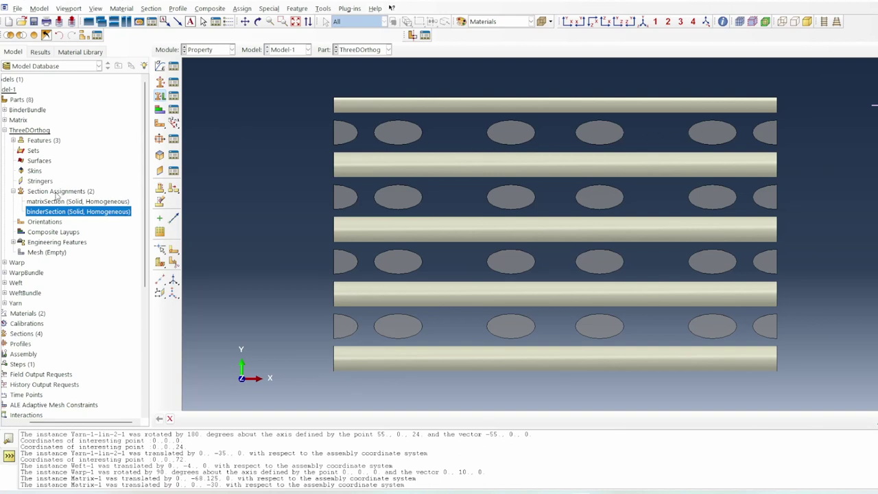
{"action": "left_click", "coordinate": [58, 191]}
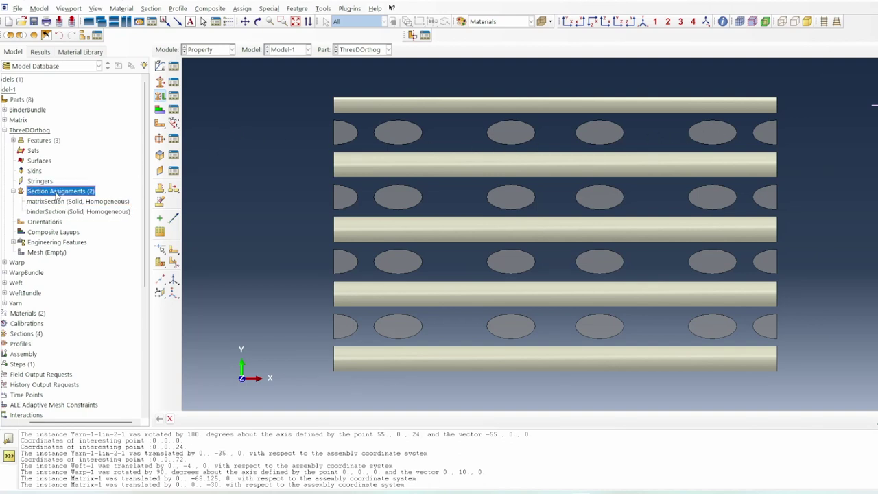
{"action": "double_click", "coordinate": [57, 191]}
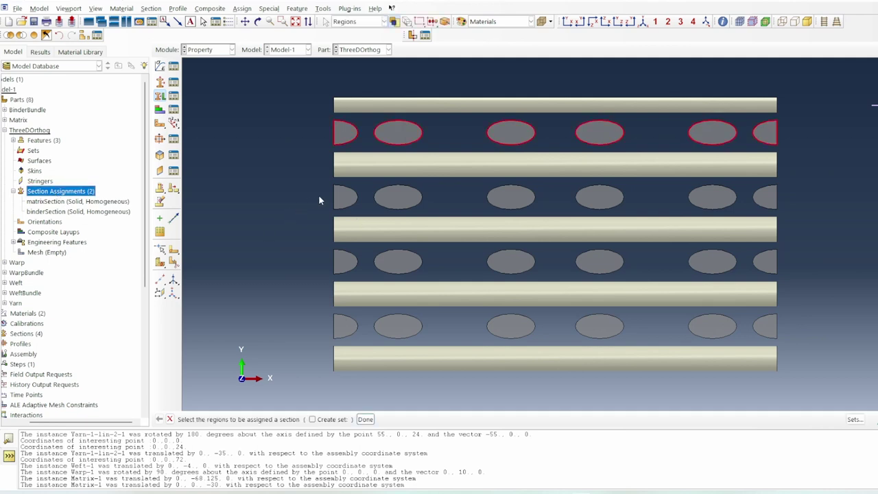
{"action": "left_click_drag", "start_coordinate": [314, 192], "coordinate": [811, 200], "text": "shift"}
{"action": "left_click_drag", "start_coordinate": [322, 257], "coordinate": [741, 268], "text": "shift"}
{"action": "left_click_drag", "start_coordinate": [314, 324], "coordinate": [753, 332], "text": "shift"}
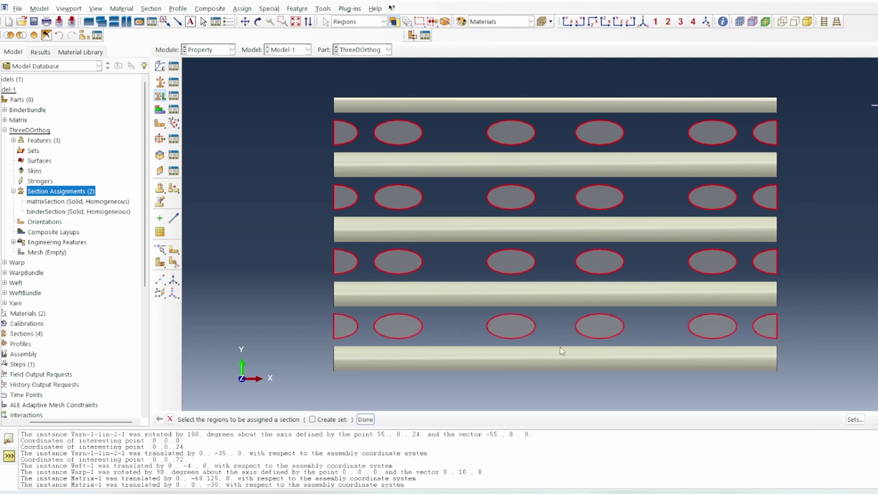
{"action": "left_click", "coordinate": [365, 419]}
{"action": "left_click", "coordinate": [546, 144]}
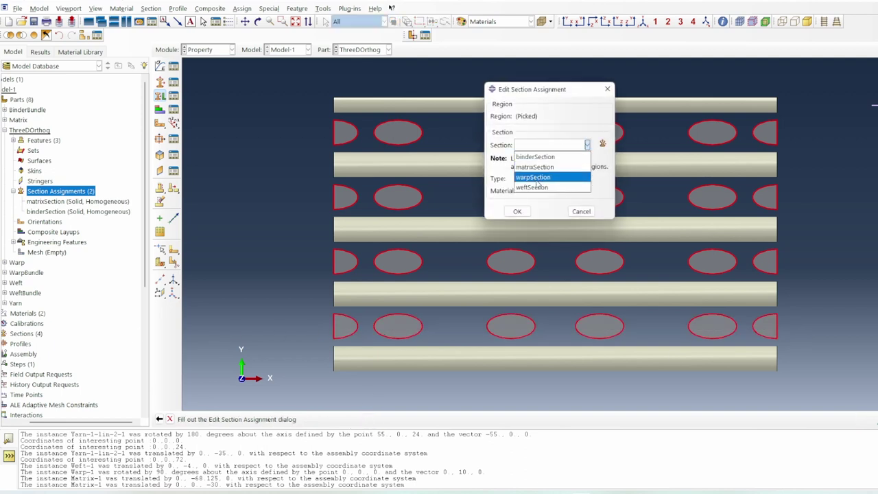
{"action": "left_click", "coordinate": [538, 188]}
{"action": "left_click", "coordinate": [517, 211]}
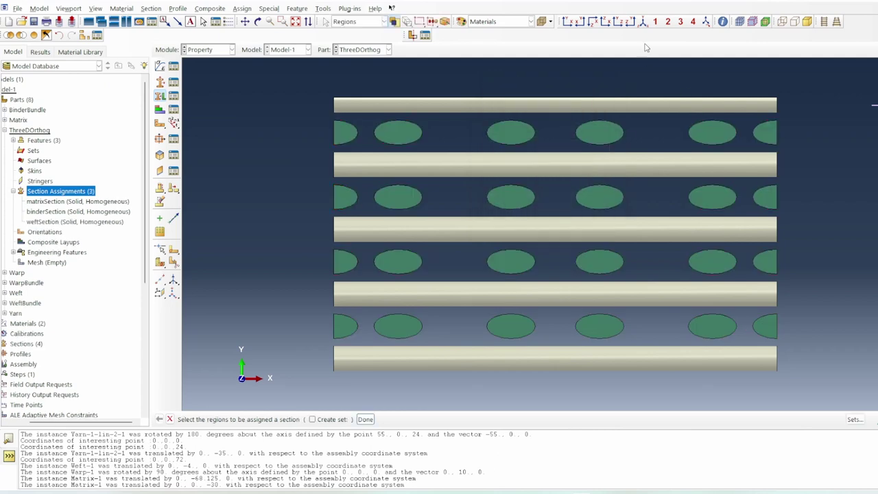
Step: Remove the cells of the weftSection assignment from the displayed part, leaving only the yarns running along X
{"action": "left_click", "coordinate": [643, 22]}
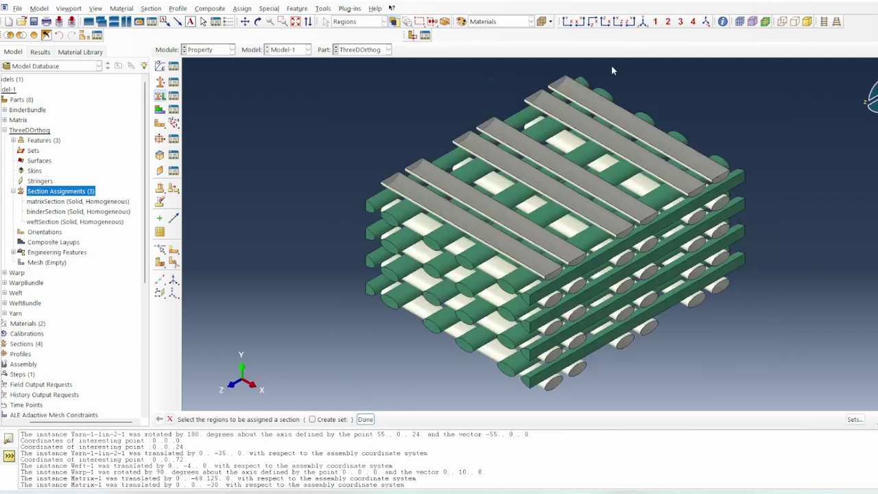
{"action": "left_click", "coordinate": [46, 222]}
{"action": "left_click", "coordinate": [20, 35]}
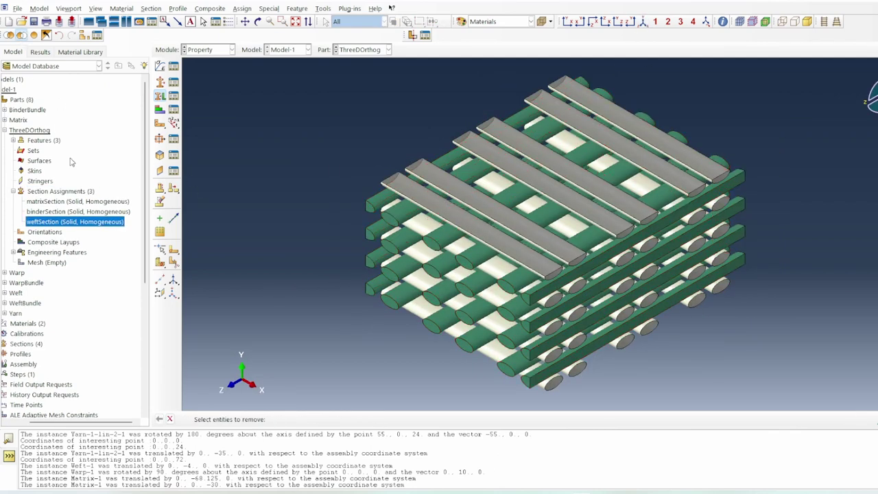
{"action": "scroll", "coordinate": [295, 199], "scroll_direction": "up", "scroll_amount": 2}
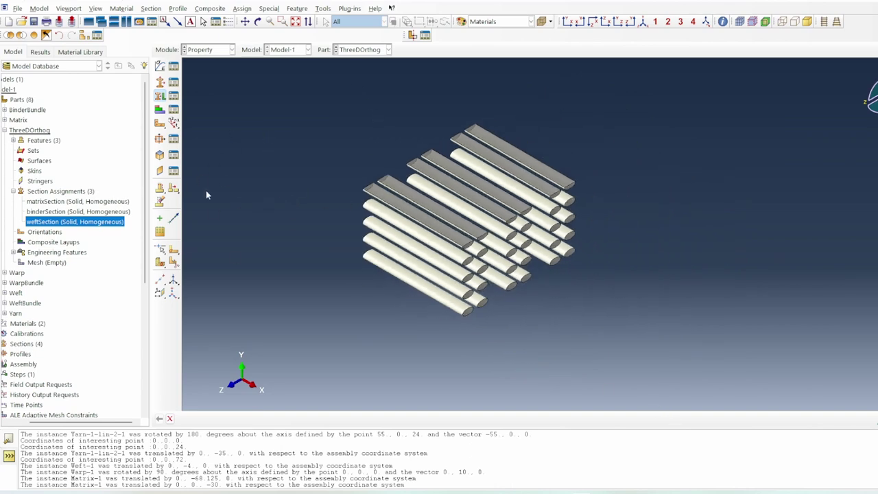
Step: Assign warpSection to all the remaining displayed yarns running along X
{"action": "double_click", "coordinate": [50, 192]}
{"action": "left_click_drag", "start_coordinate": [288, 89], "coordinate": [775, 374]}
{"action": "left_click", "coordinate": [365, 419]}
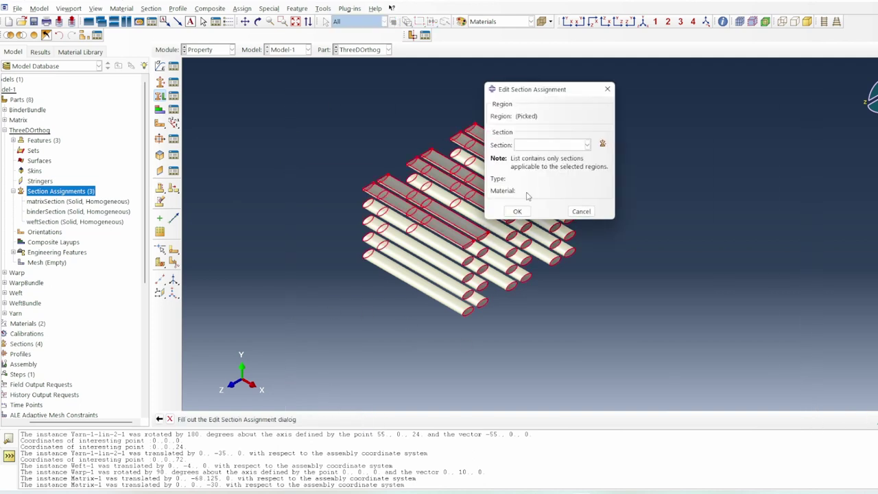
{"action": "left_click", "coordinate": [545, 144]}
{"action": "left_click", "coordinate": [538, 177]}
{"action": "left_click", "coordinate": [517, 211]}
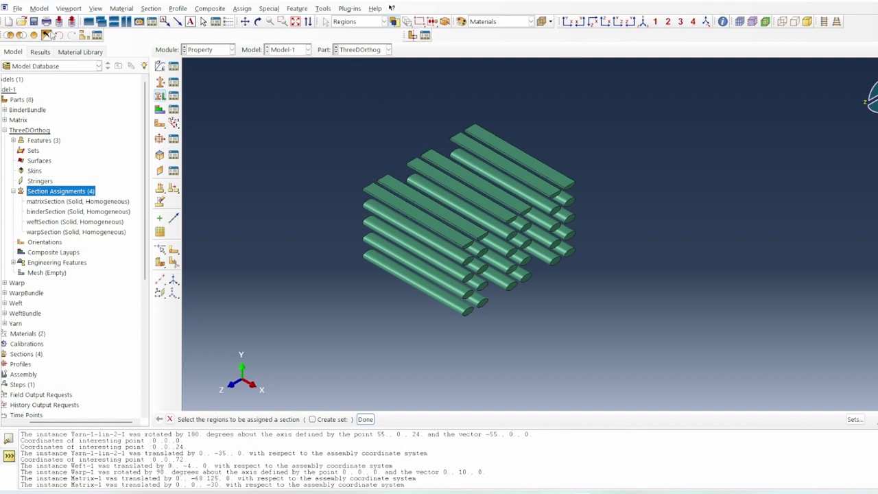
Step: Restore the display of the whole ThreeDOrthog part and show it in an isometric view with perspective on
{"action": "left_click", "coordinate": [46, 35]}
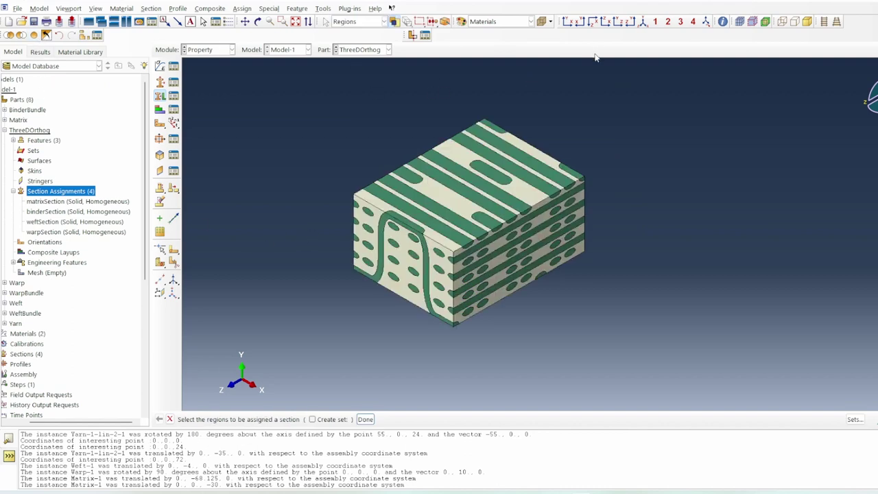
{"action": "left_click", "coordinate": [642, 21]}
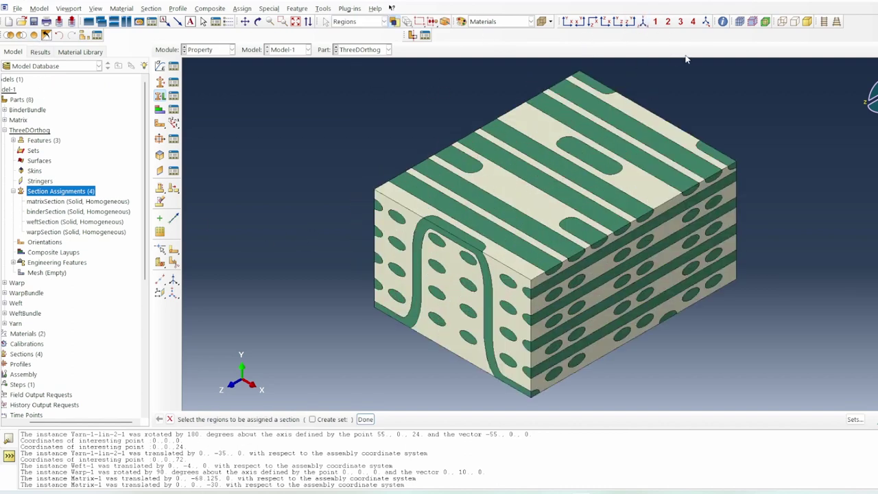
{"action": "left_click", "coordinate": [837, 25]}
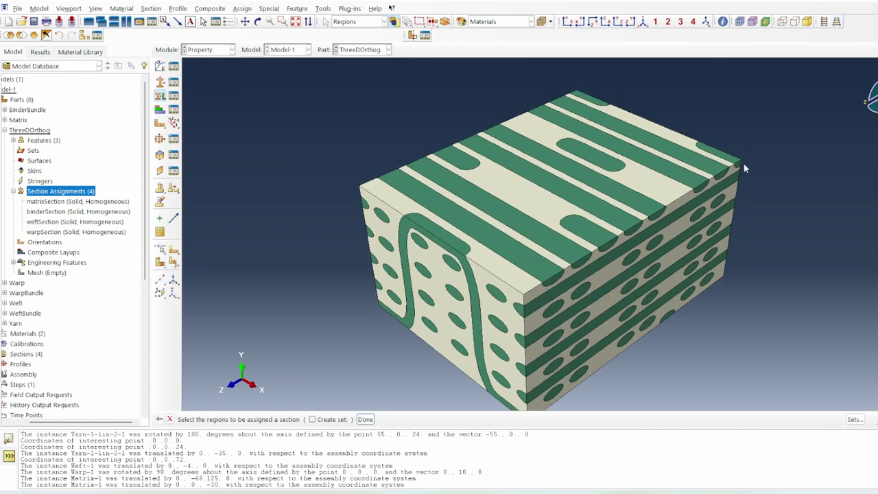
{"action": "scroll", "coordinate": [743, 164], "scroll_direction": "down", "scroll_amount": 4}
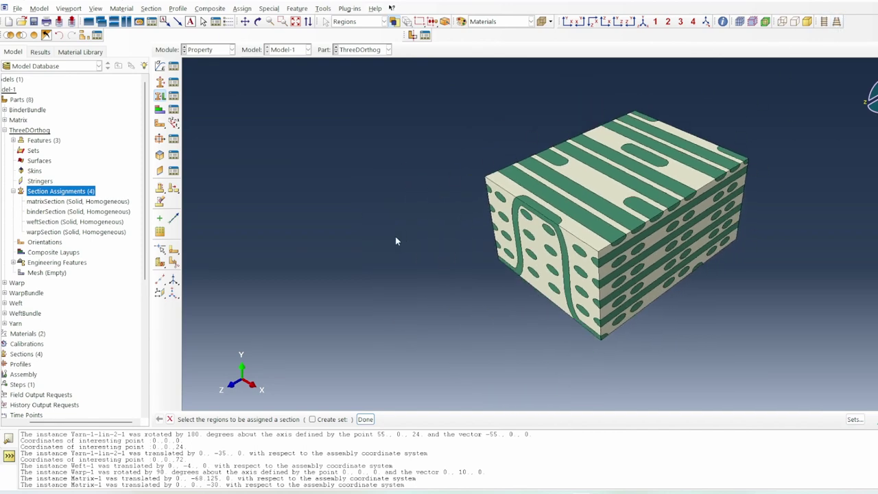
Step: Color-code the ThreeDOrthog part by Sections to distinguish the matrix, binder, warp and weft regions
{"action": "left_click", "coordinate": [483, 21]}
{"action": "left_click", "coordinate": [468, 61]}
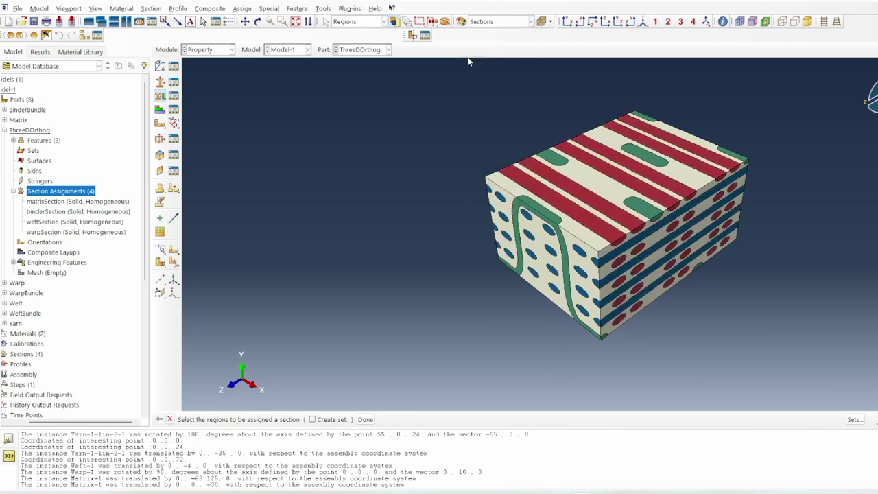
{"action": "scroll", "coordinate": [717, 131], "scroll_direction": "up", "scroll_amount": 5}
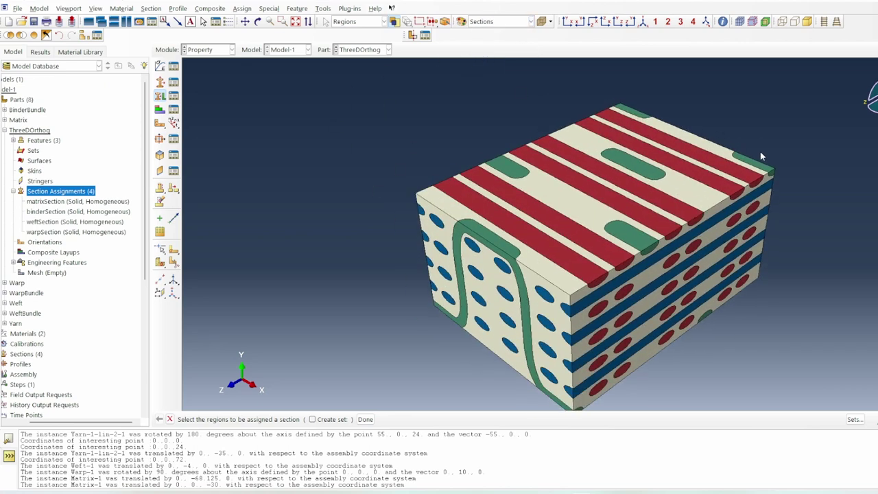
{"action": "scroll", "coordinate": [824, 196], "scroll_direction": "down", "scroll_amount": 3}
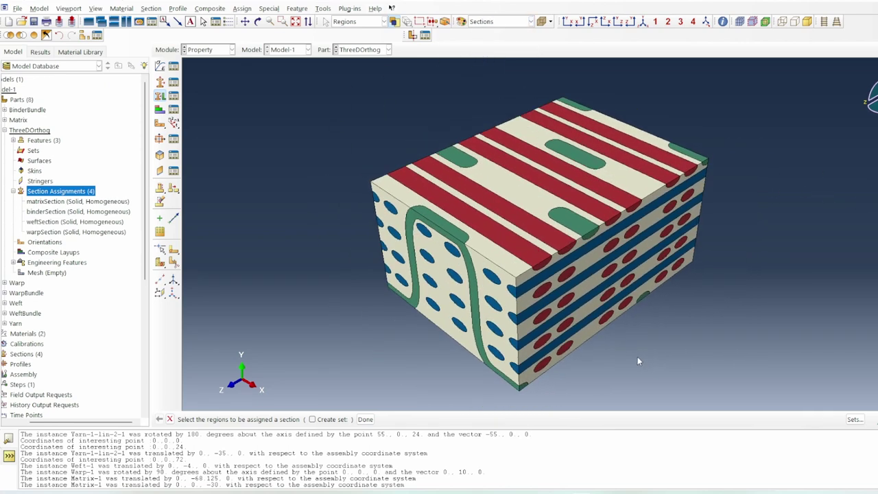